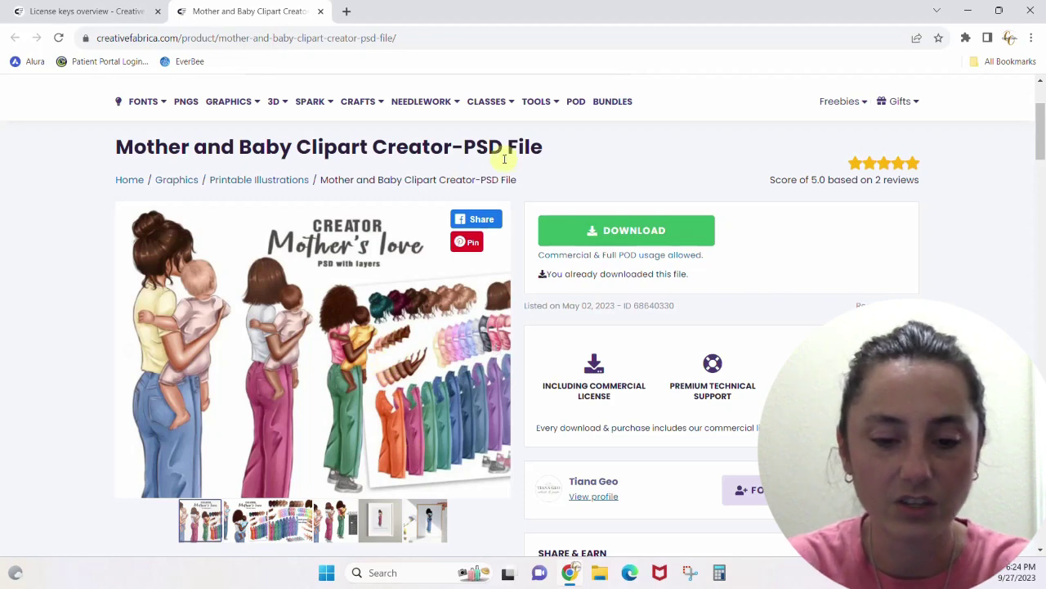
Download the Mother and Baby Clipart Creator zip and open it from Chrome's downloads.
drag(1041, 139, 1042, 198)
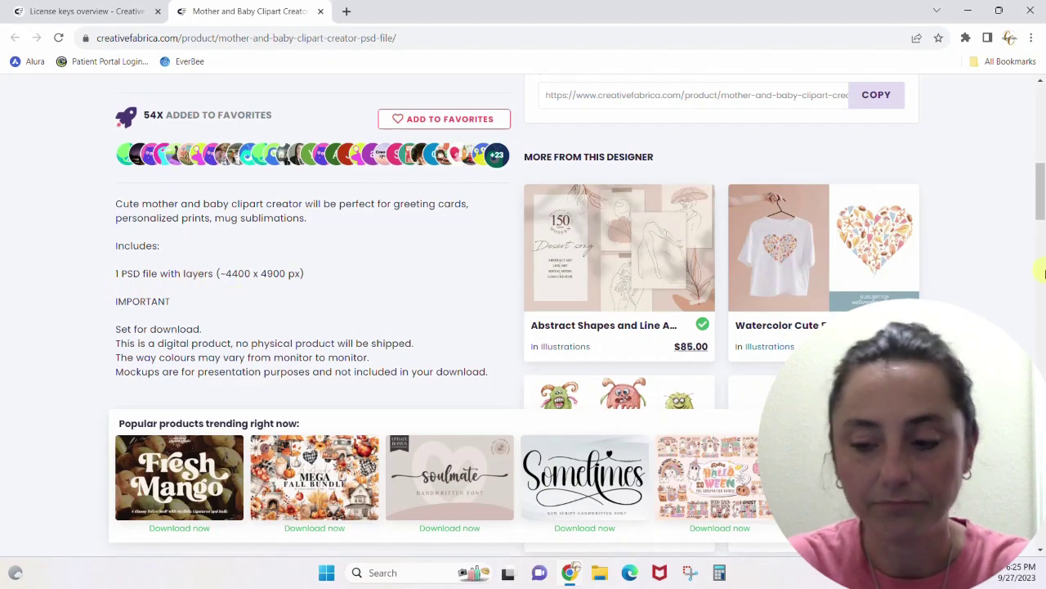
scroll(1044, 232, up, 10)
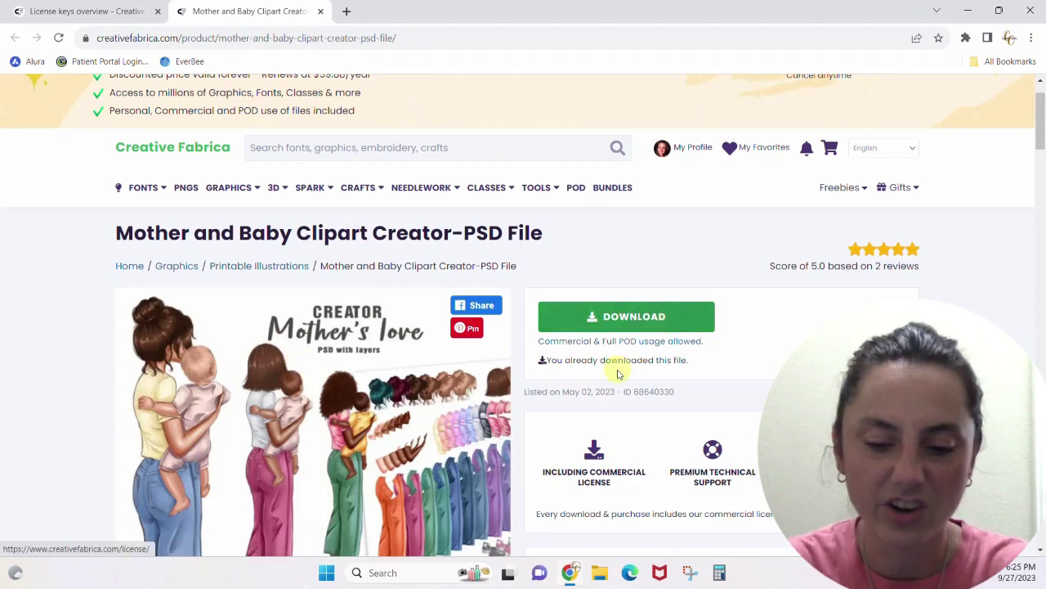
click(636, 324)
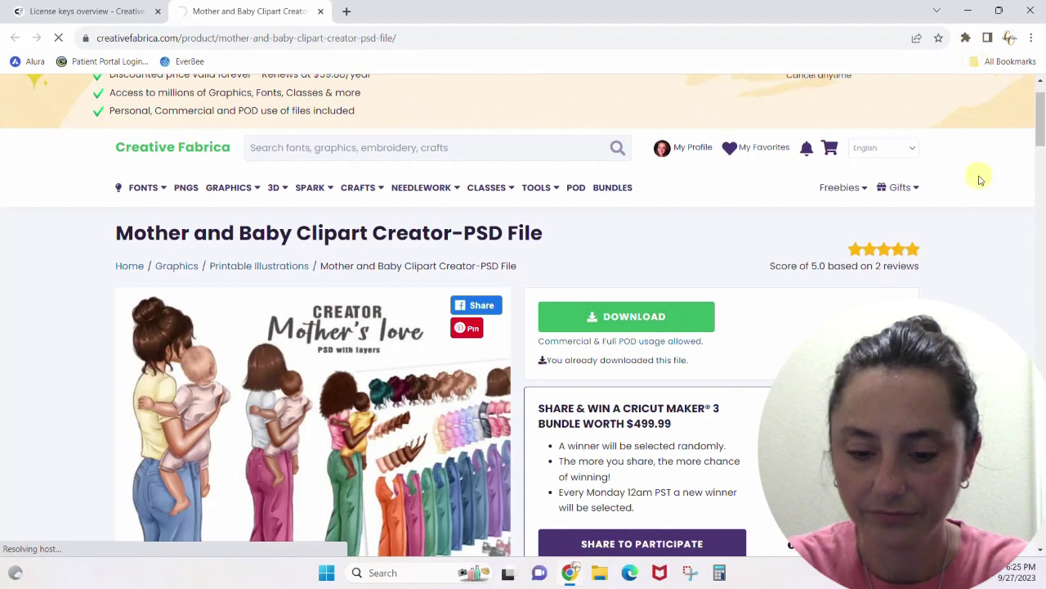
click(646, 312)
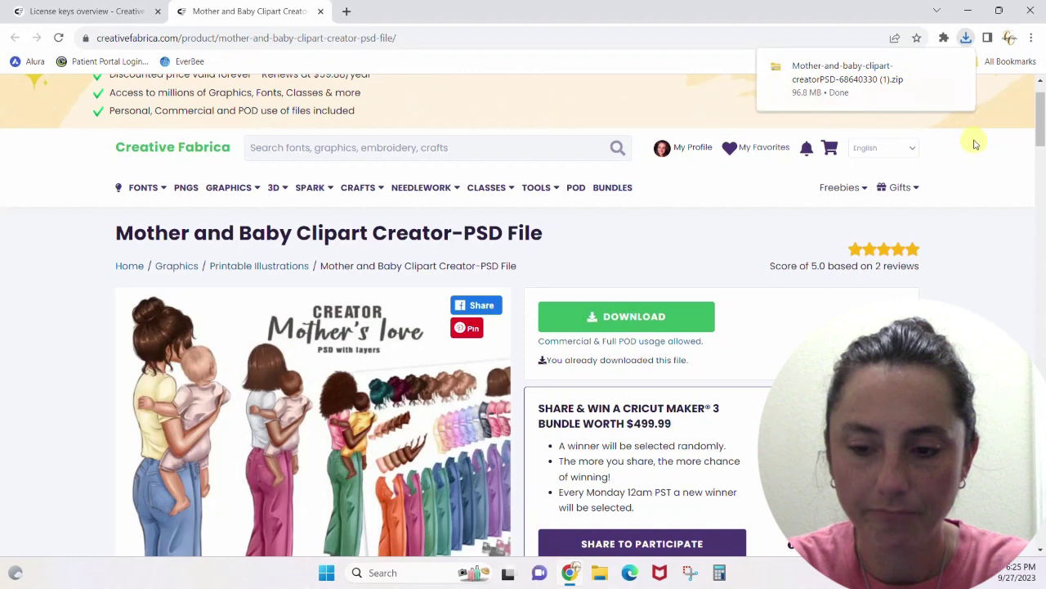
mouse_move(850, 90)
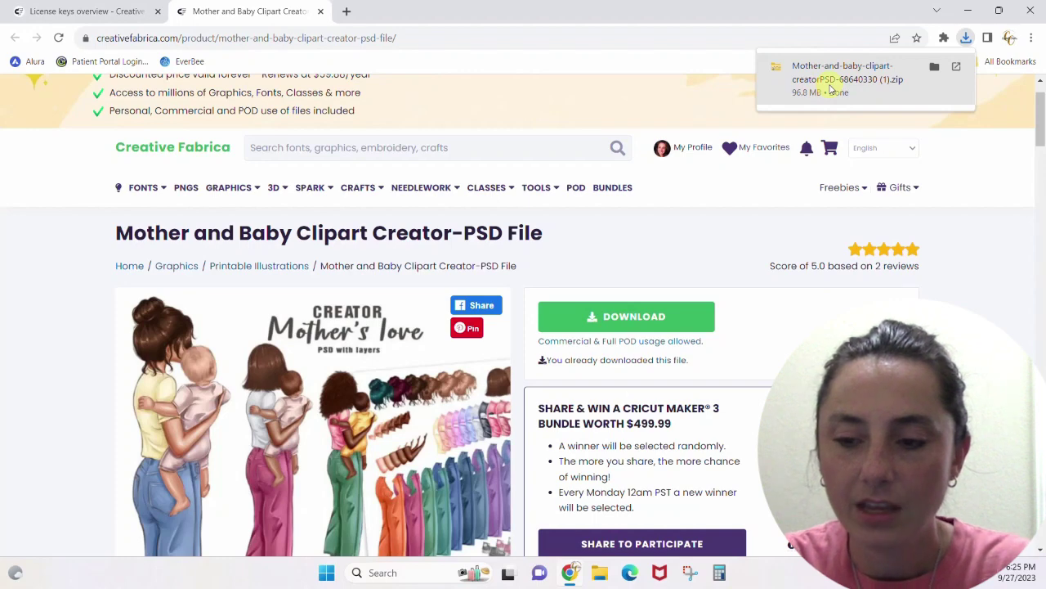
click(842, 86)
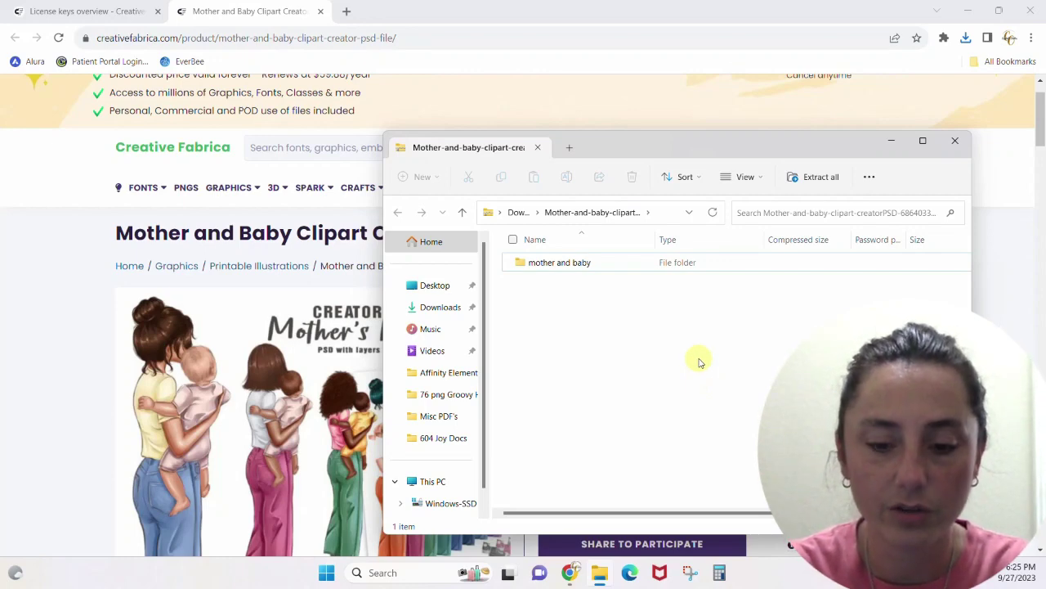
Open the mother and baby folder and drag its file onto the desktop.
double_click(560, 264)
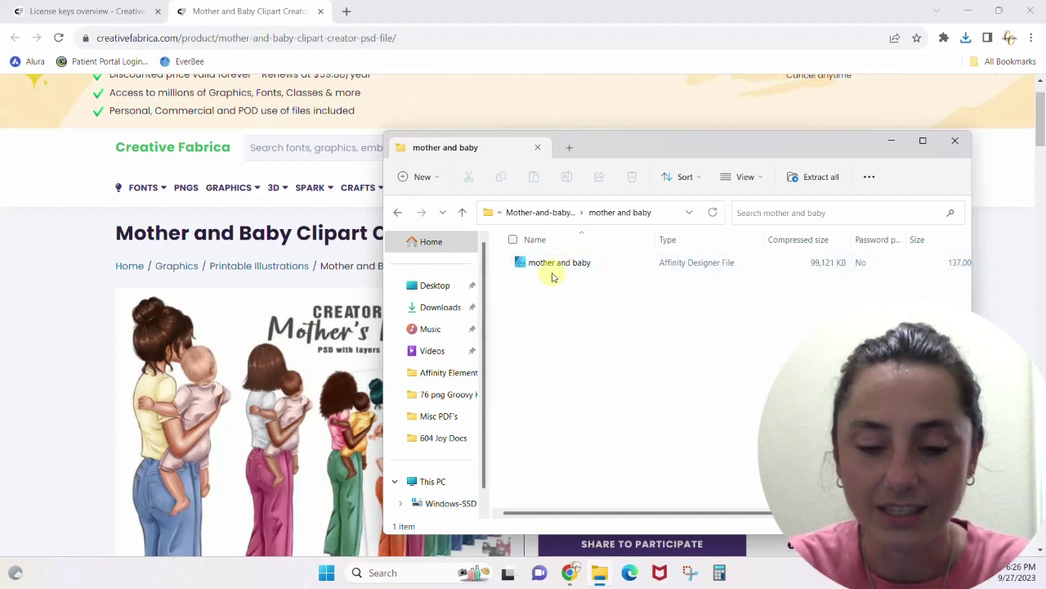
click(1000, 12)
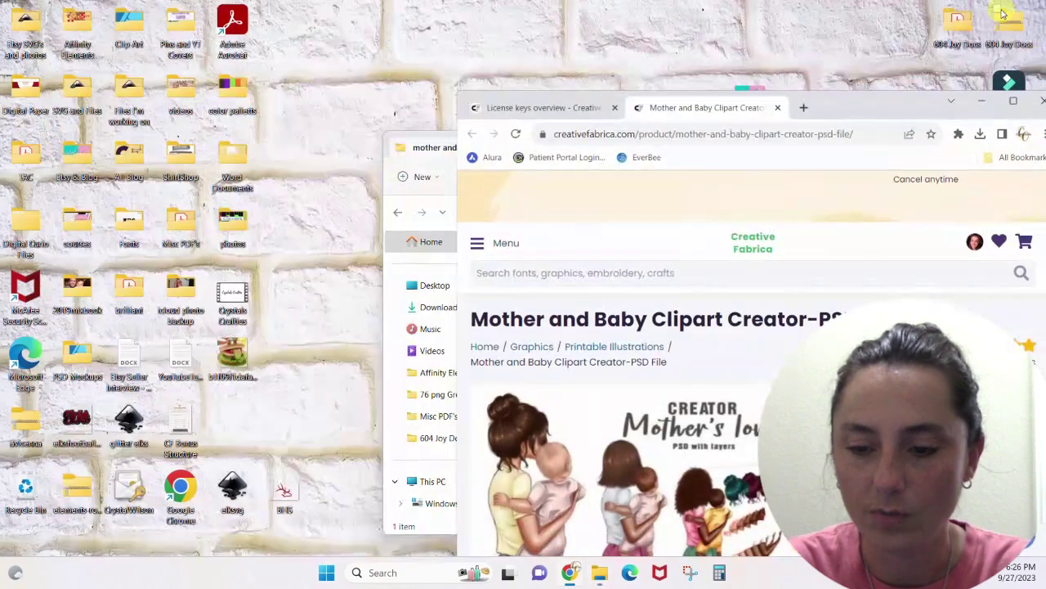
click(433, 168)
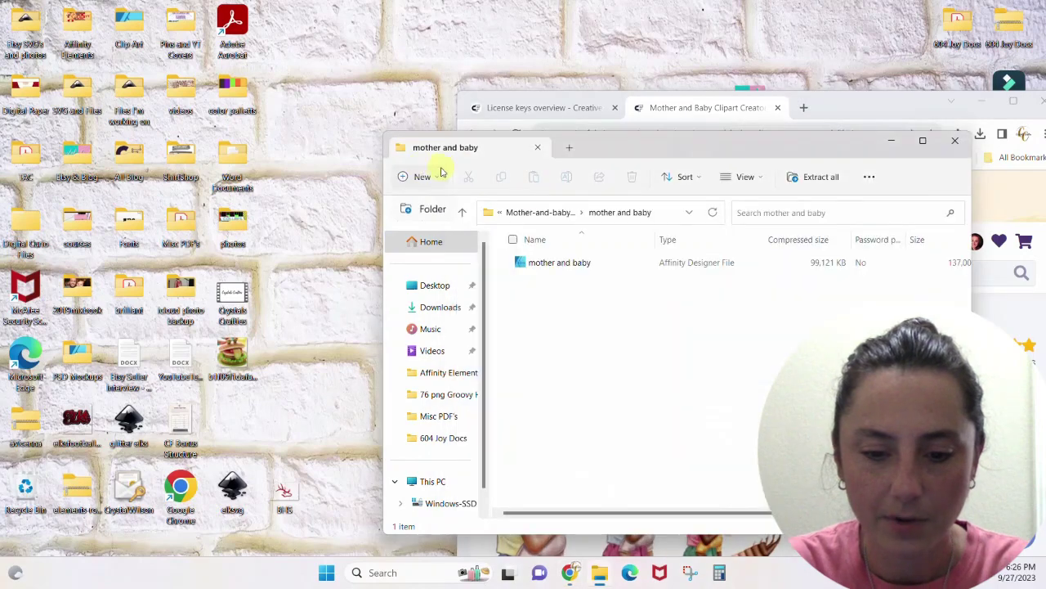
drag(537, 262, 362, 98)
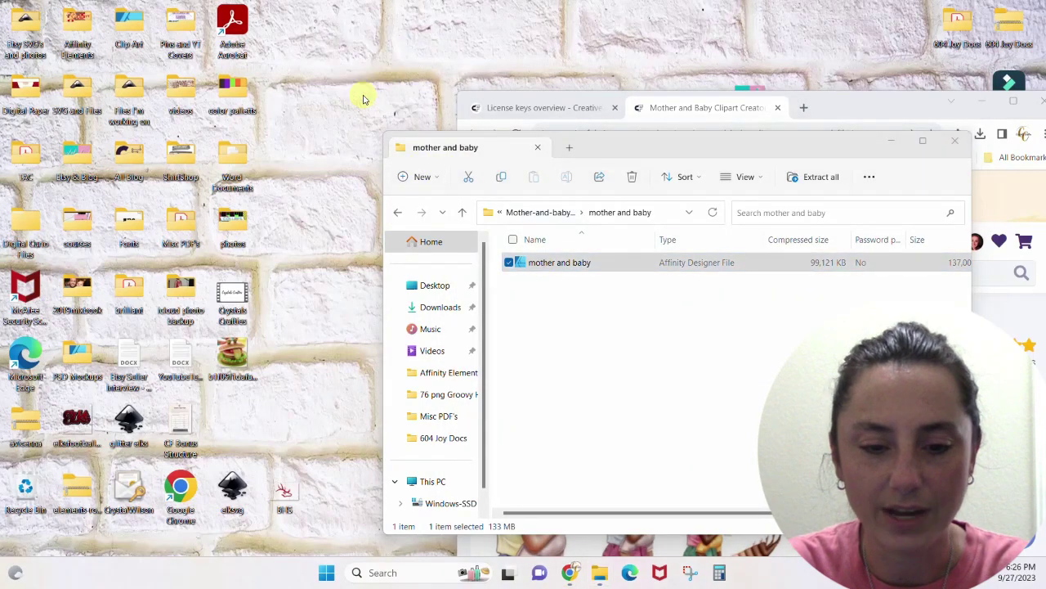
Close File Explorer, maximize Chrome and open a new blank tab.
click(955, 146)
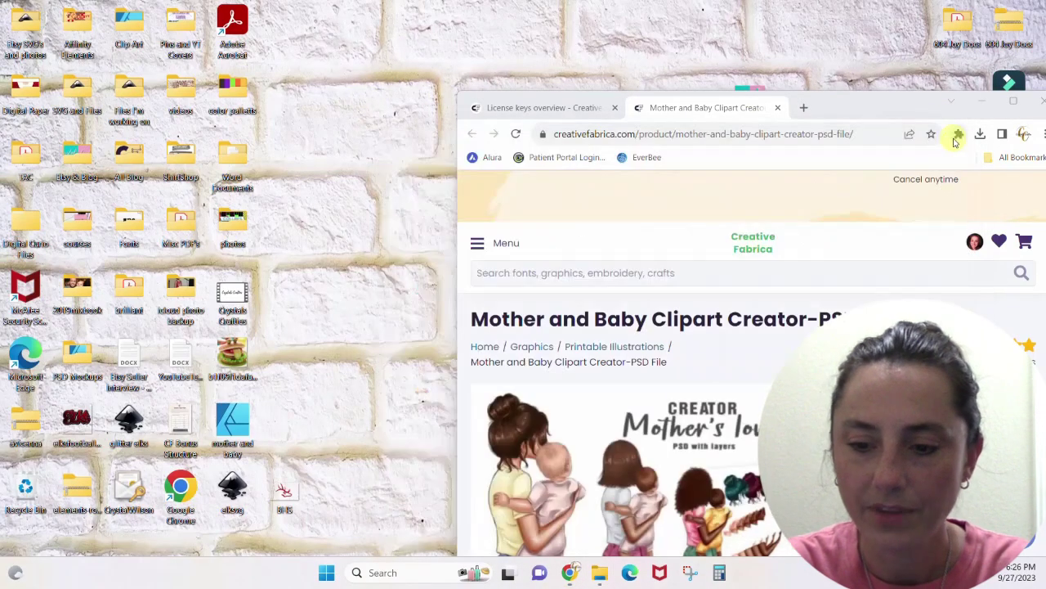
drag(907, 107, 643, 63)
click(720, 62)
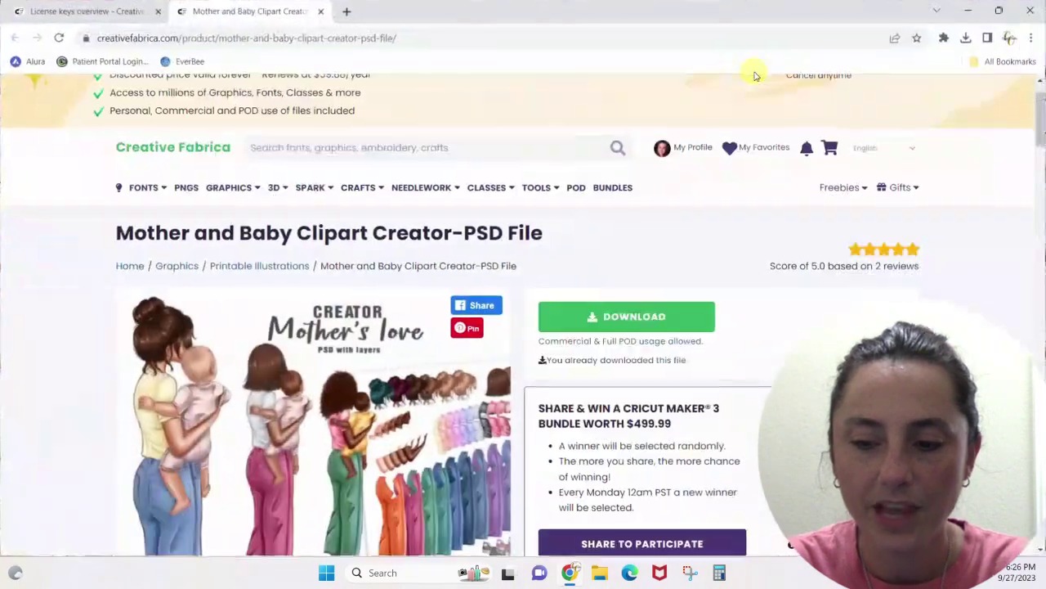
click(347, 12)
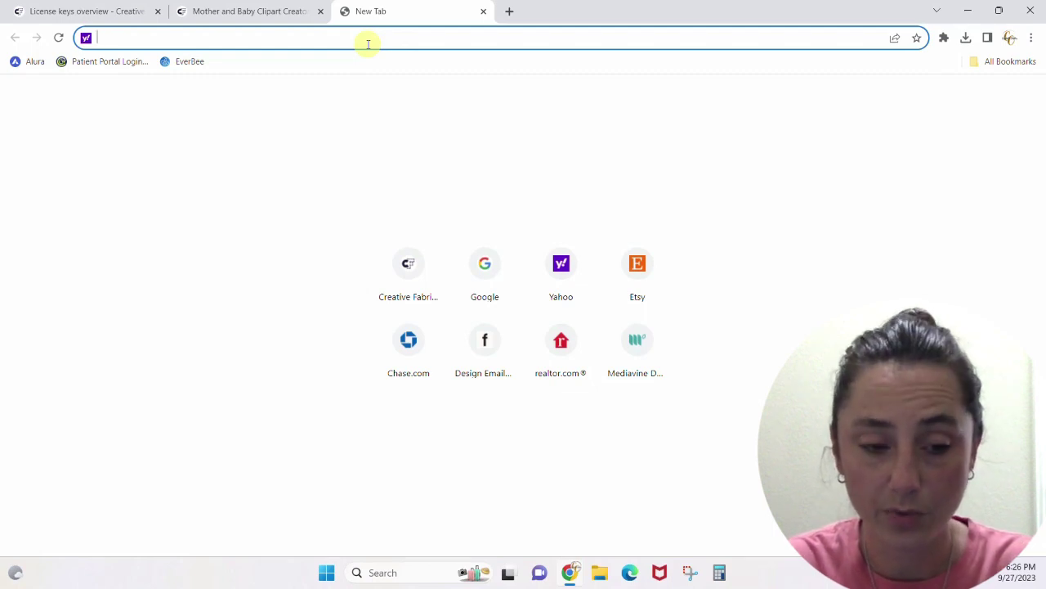
Load photopea.com by entering 'photo' in the address bar.
text(photo)
key(Return)
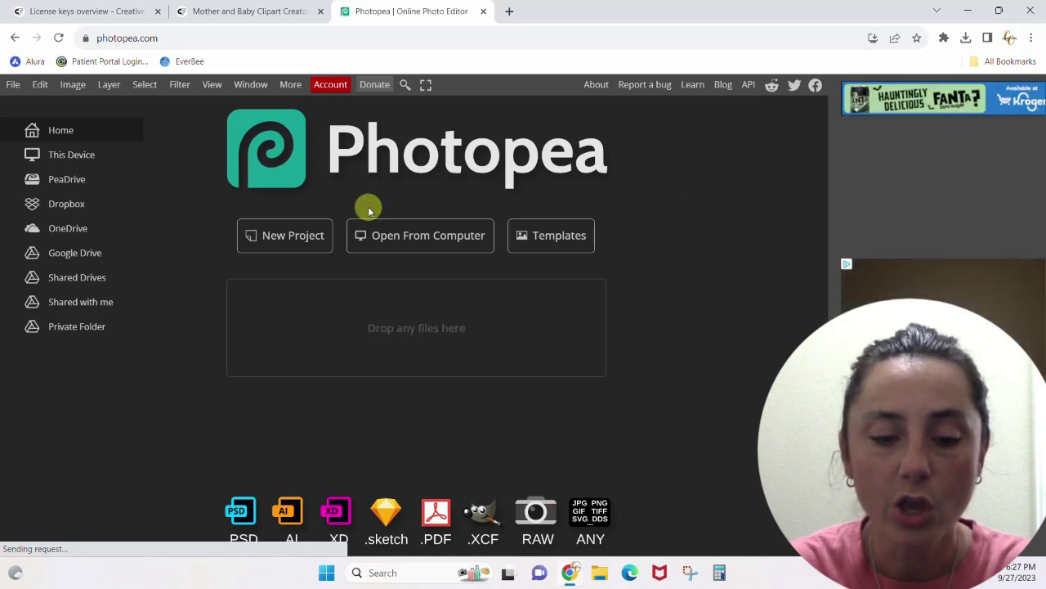
Open mother and baby.psd from the Desktop using Open From Computer.
click(426, 238)
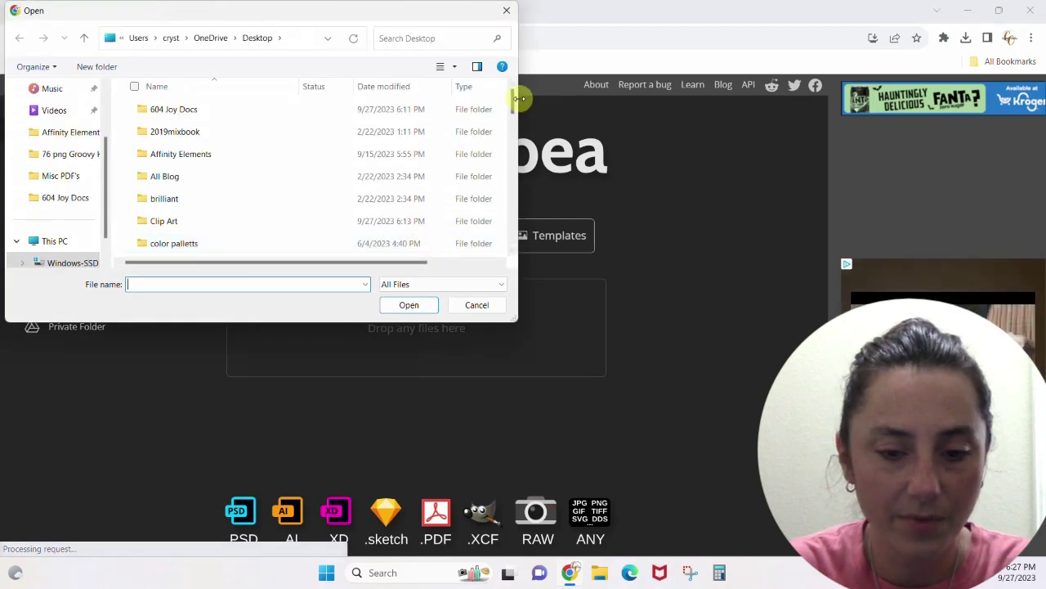
drag(513, 103, 525, 237)
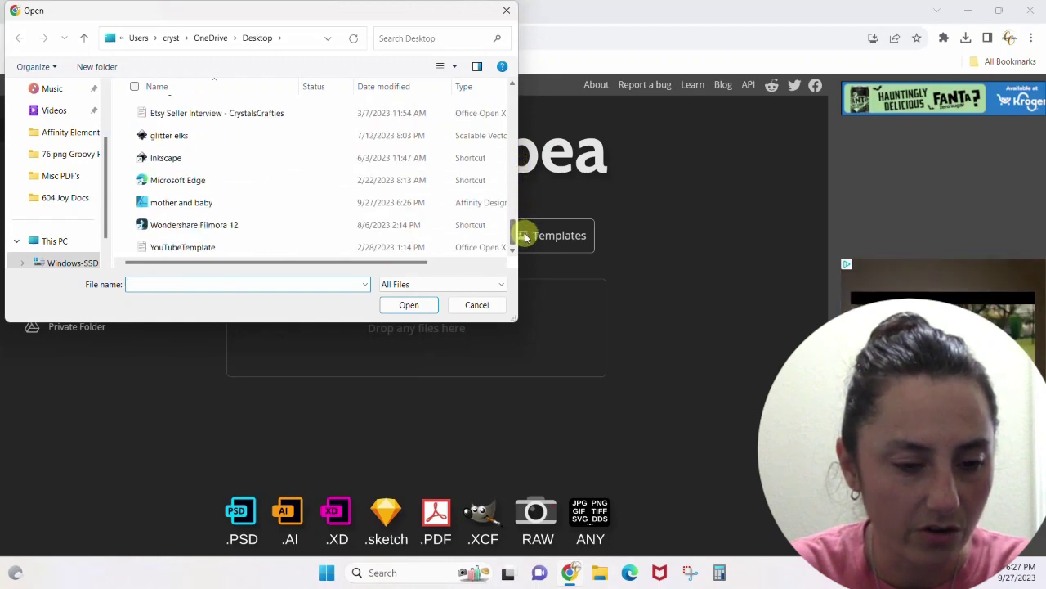
click(179, 208)
double_click(179, 208)
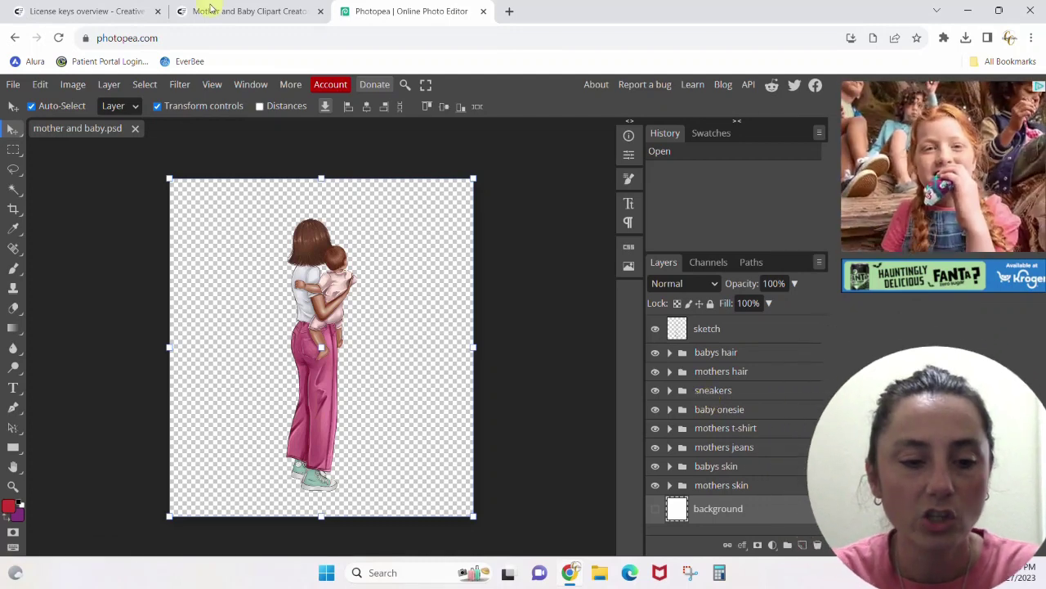
click(258, 18)
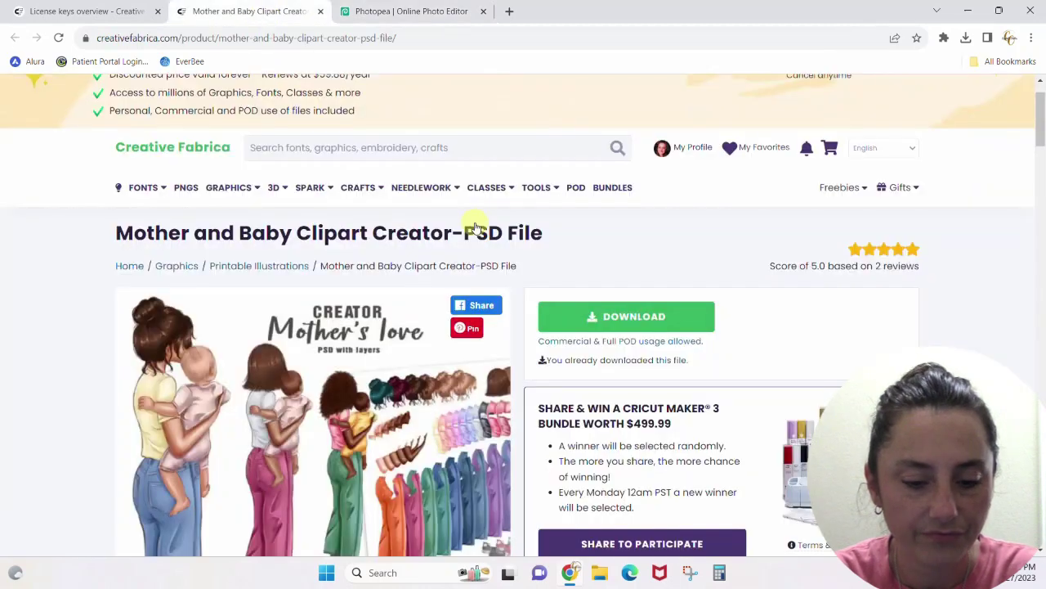
scroll(1042, 147, down, 2)
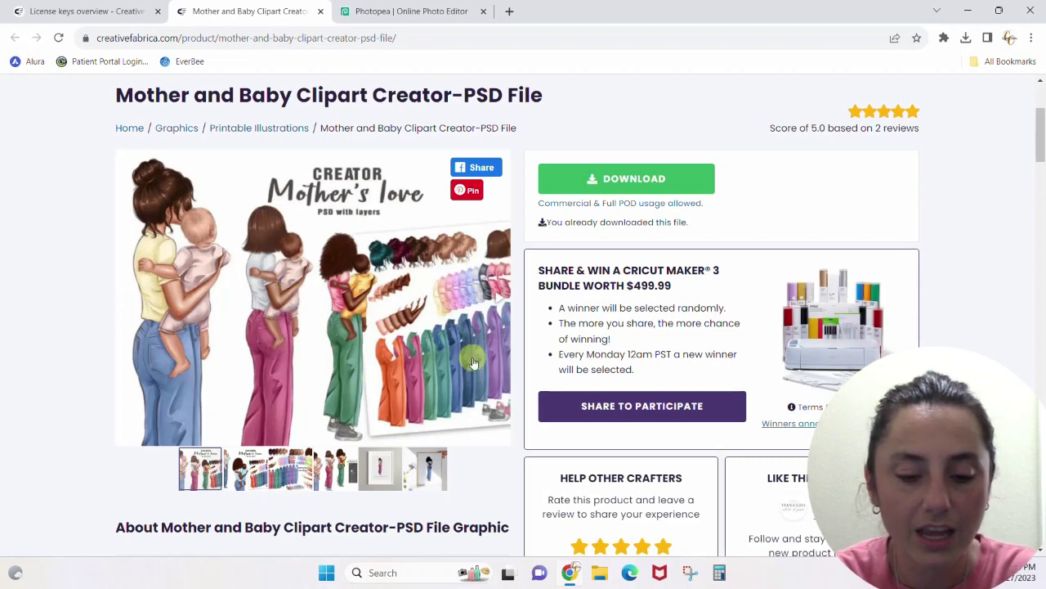
click(503, 300)
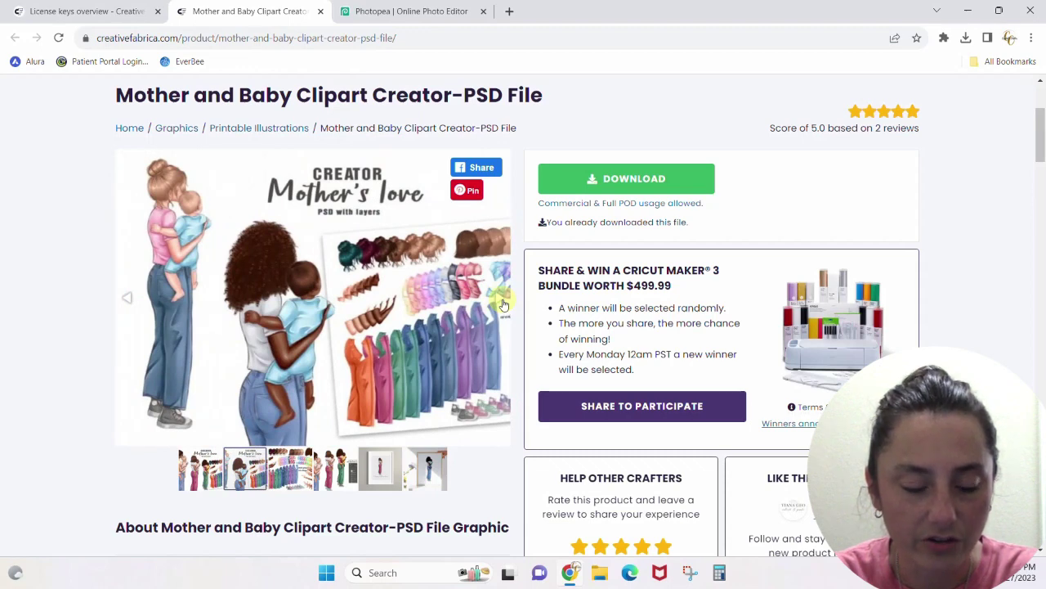
click(504, 303)
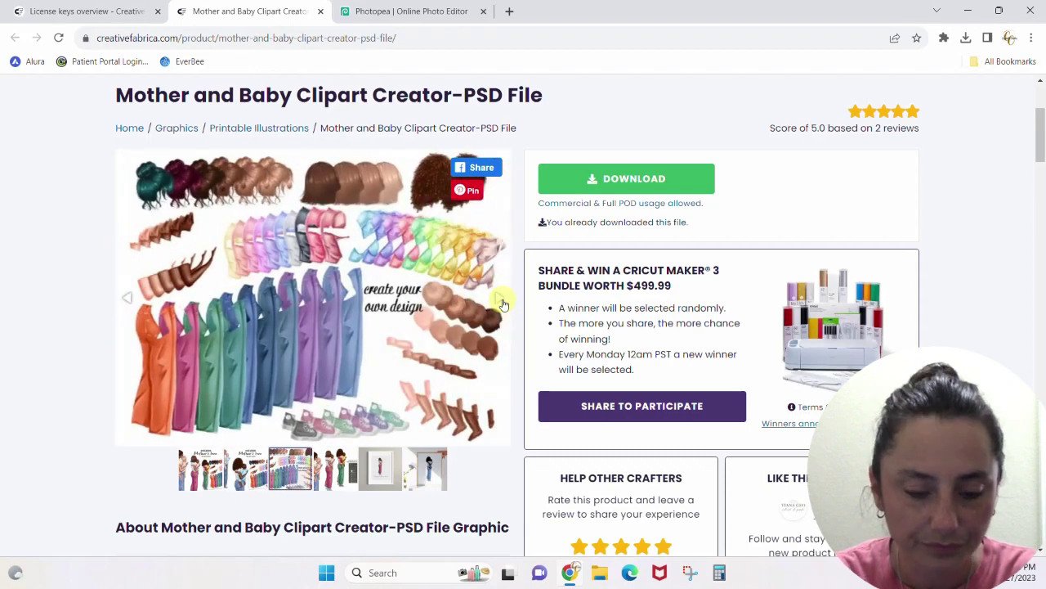
click(504, 303)
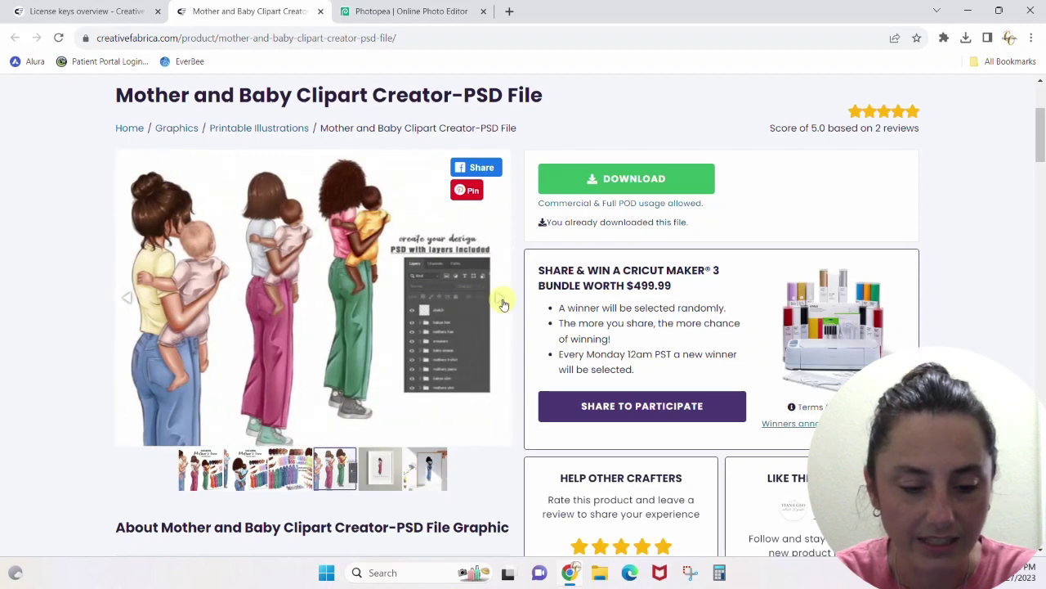
click(503, 302)
click(428, 12)
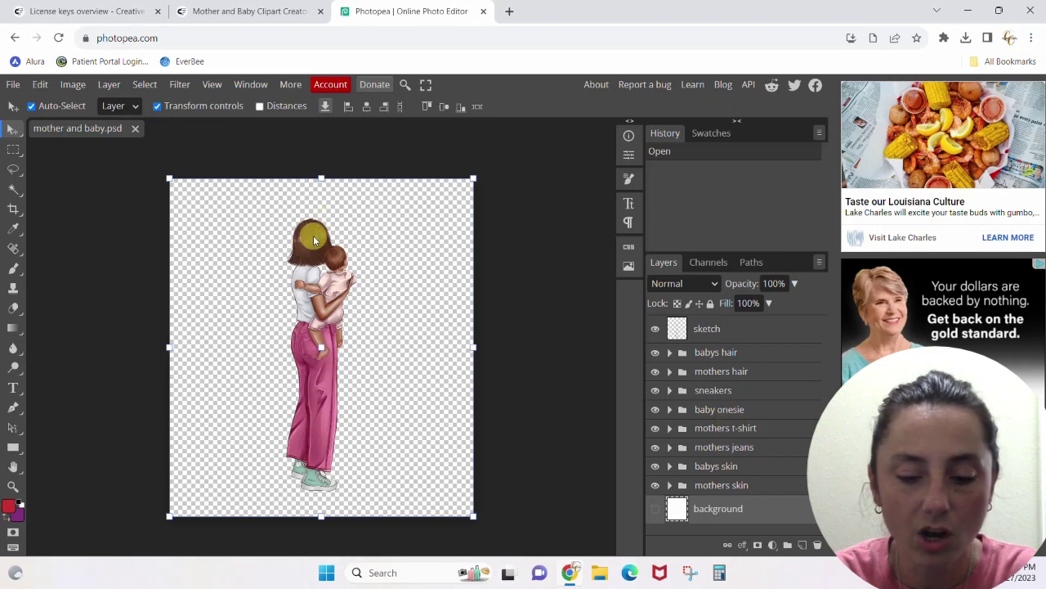
Expand the mothers hair group and hide the mothers hair 6 layer.
click(670, 372)
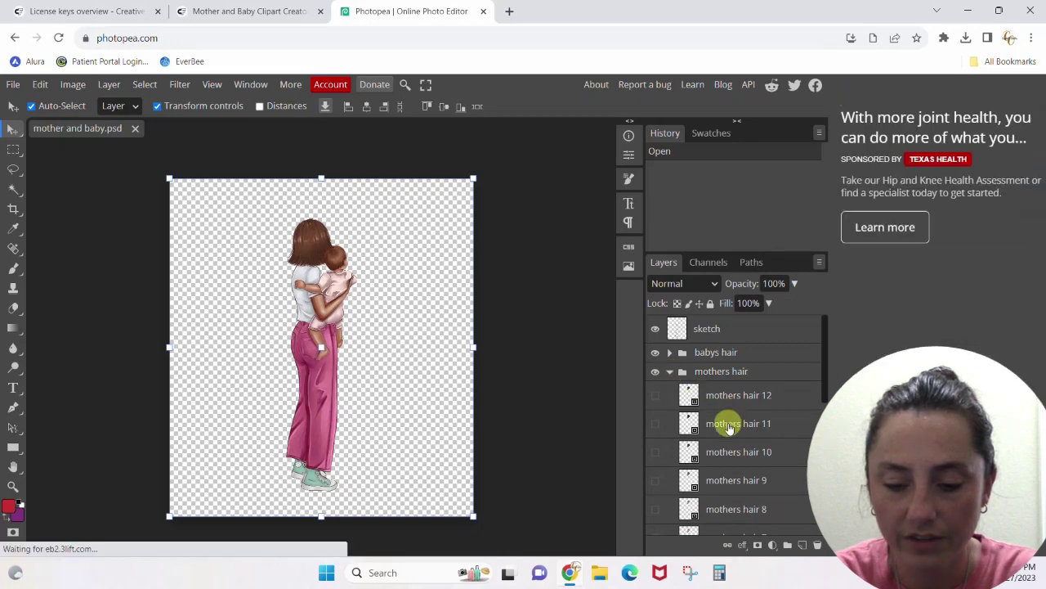
scroll(730, 436, down, 2)
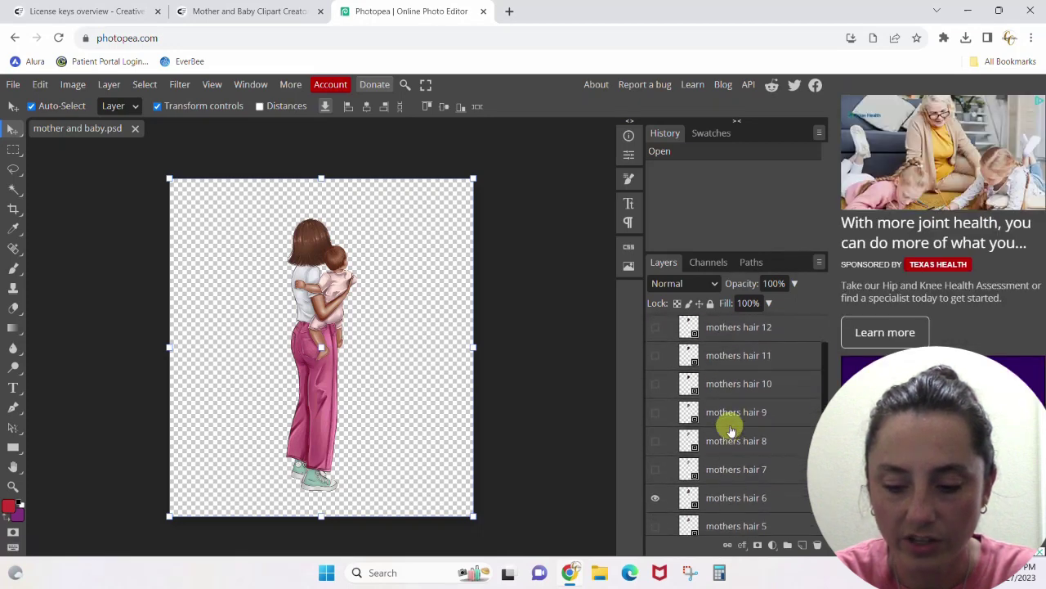
mouse_move(821, 406)
mouse_down()
mouse_move(826, 360)
mouse_move(824, 453)
mouse_up()
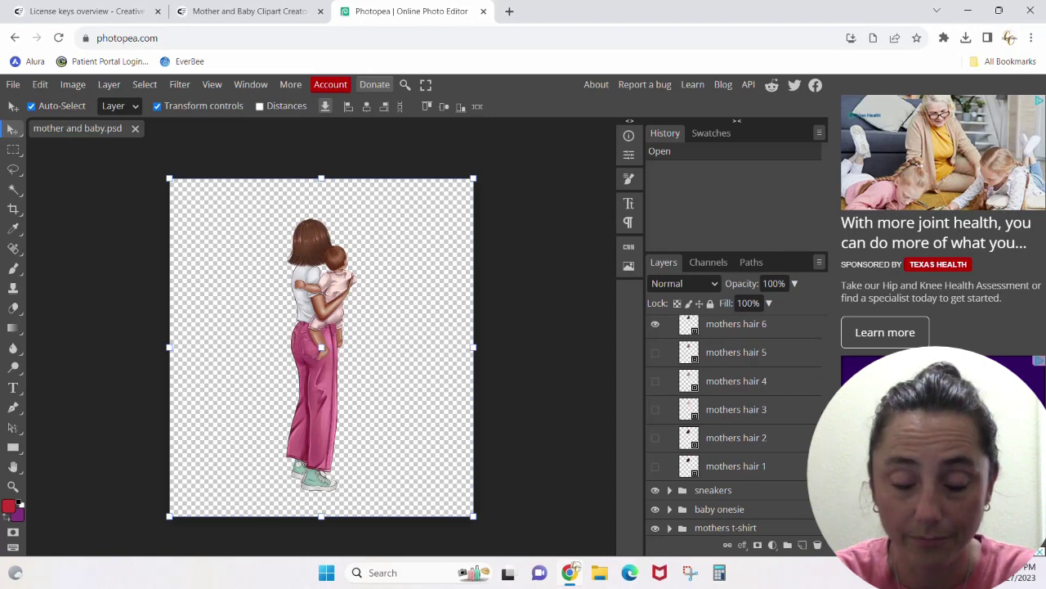
scroll(761, 397, up, 2)
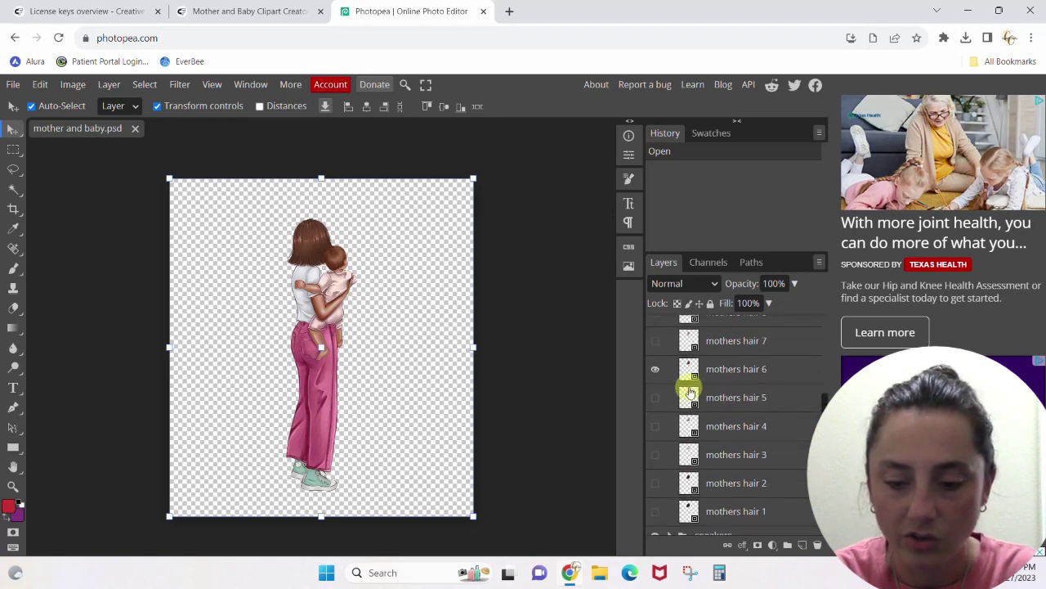
click(658, 380)
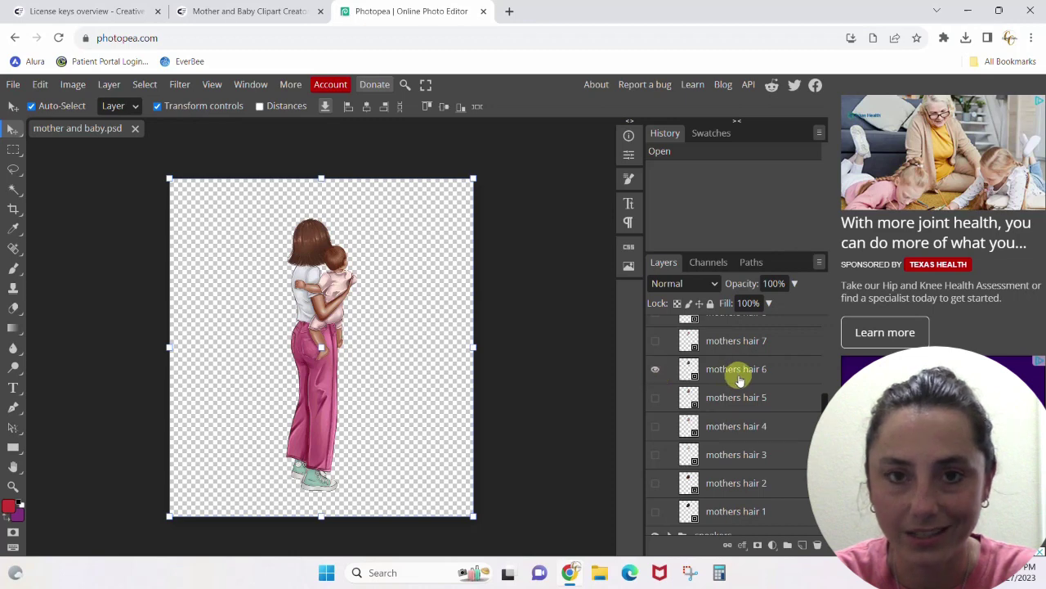
click(657, 372)
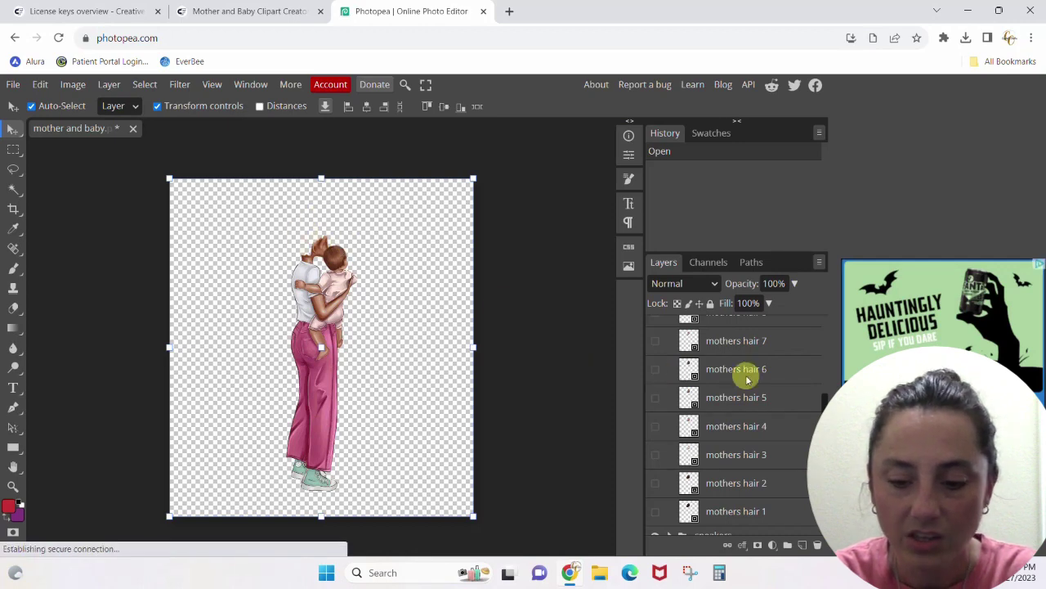
Preview blonde bun, dark red and teal hair, then keep brown mothers hair 10.
click(656, 344)
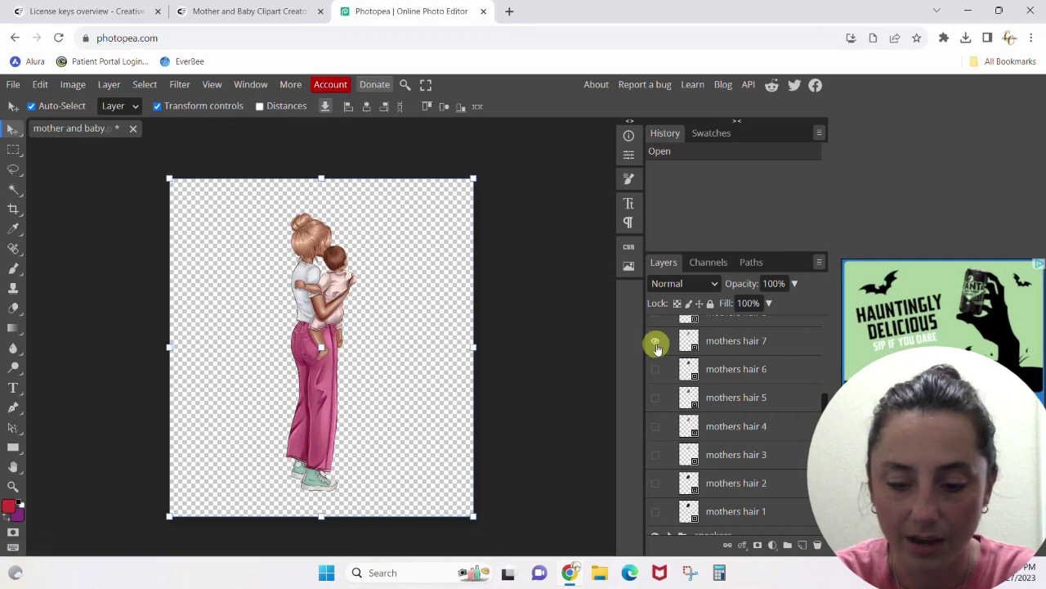
click(656, 343)
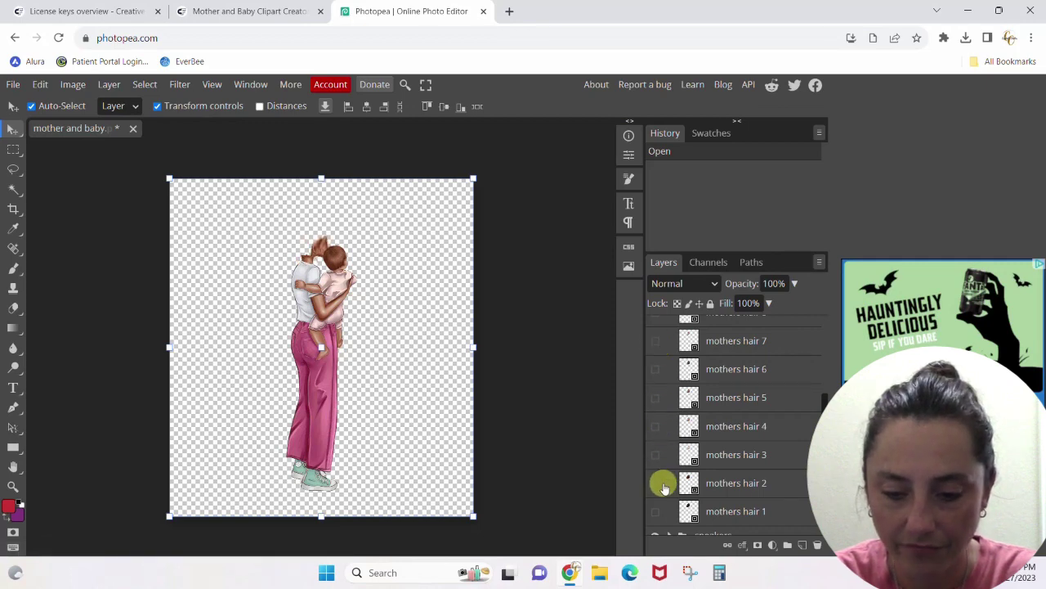
scroll(811, 409, up, 5)
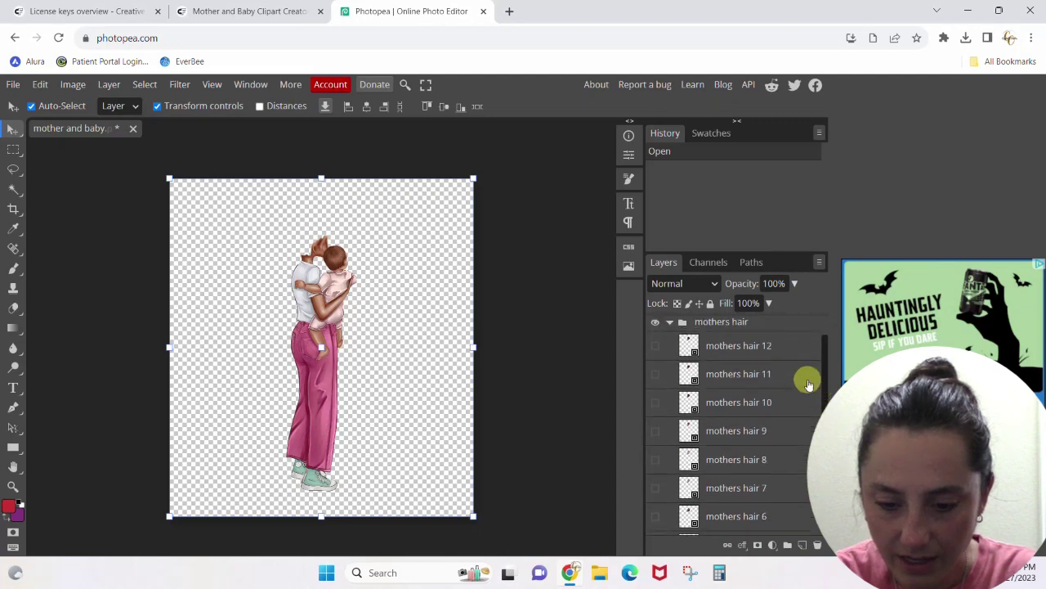
click(655, 374)
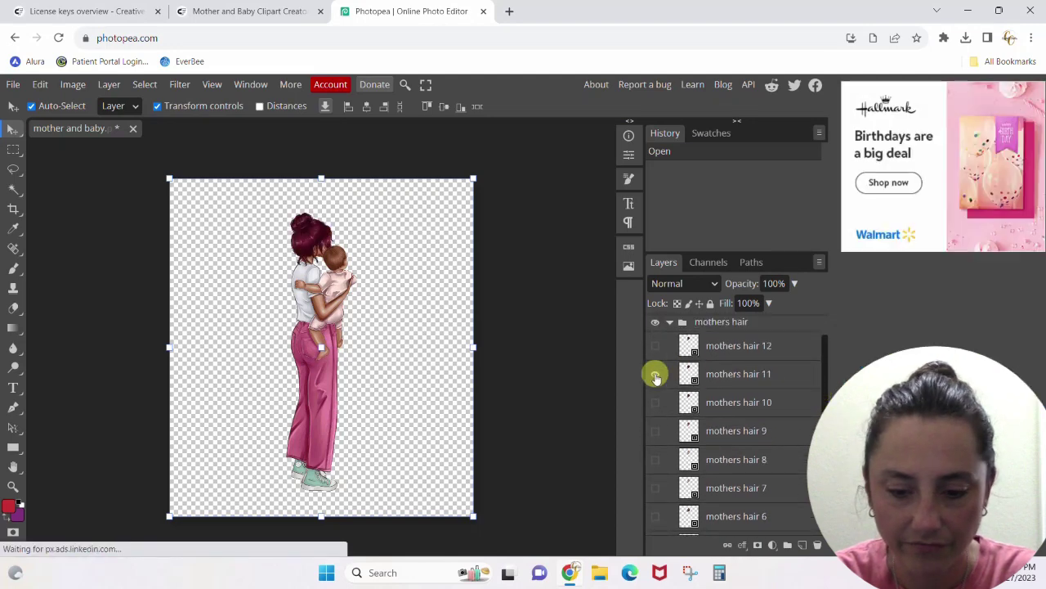
click(655, 374)
click(654, 346)
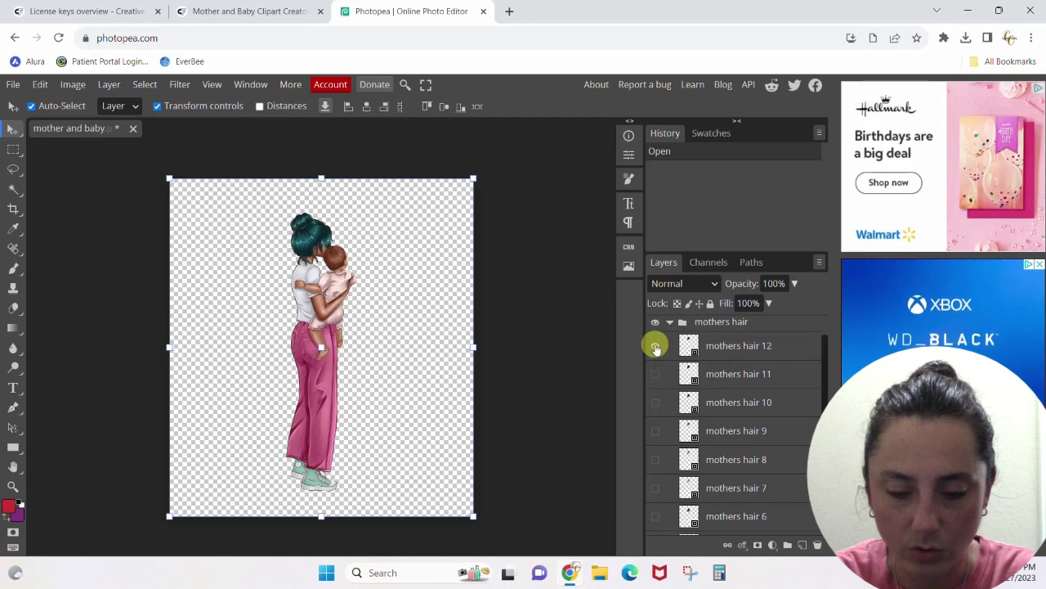
click(655, 346)
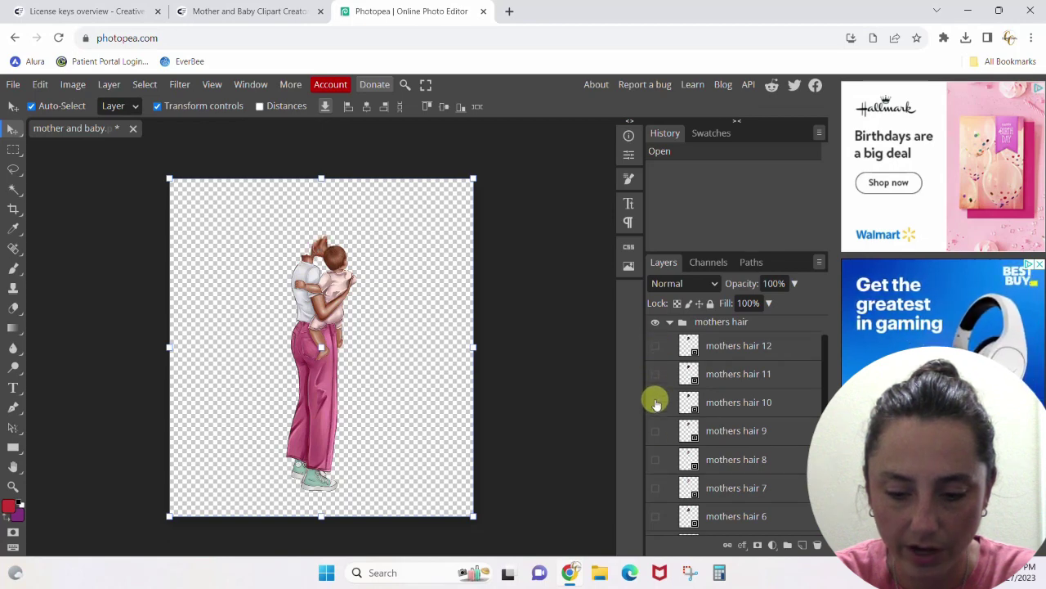
click(654, 403)
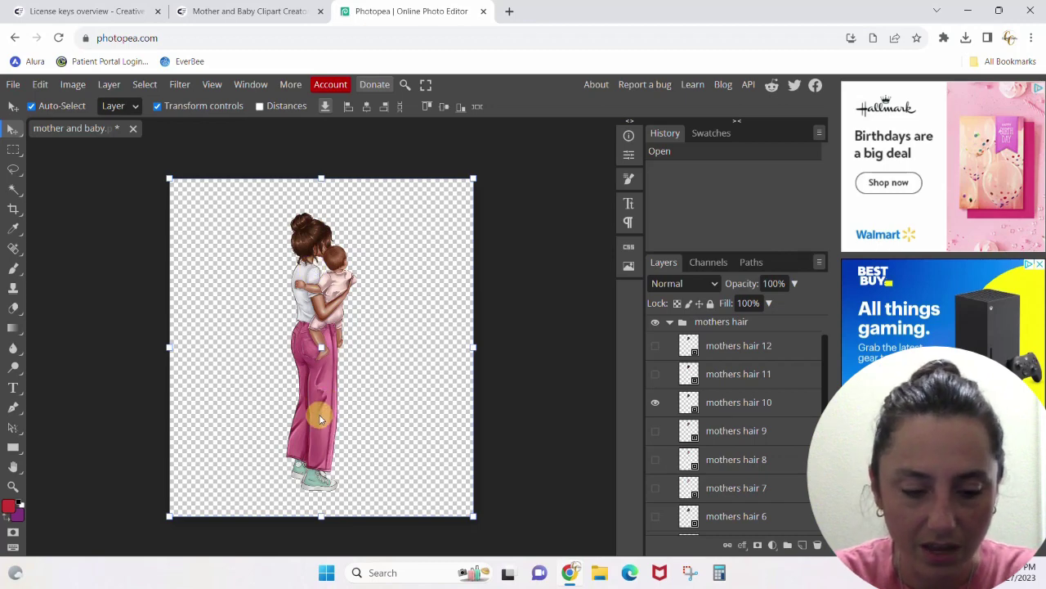
click(331, 489)
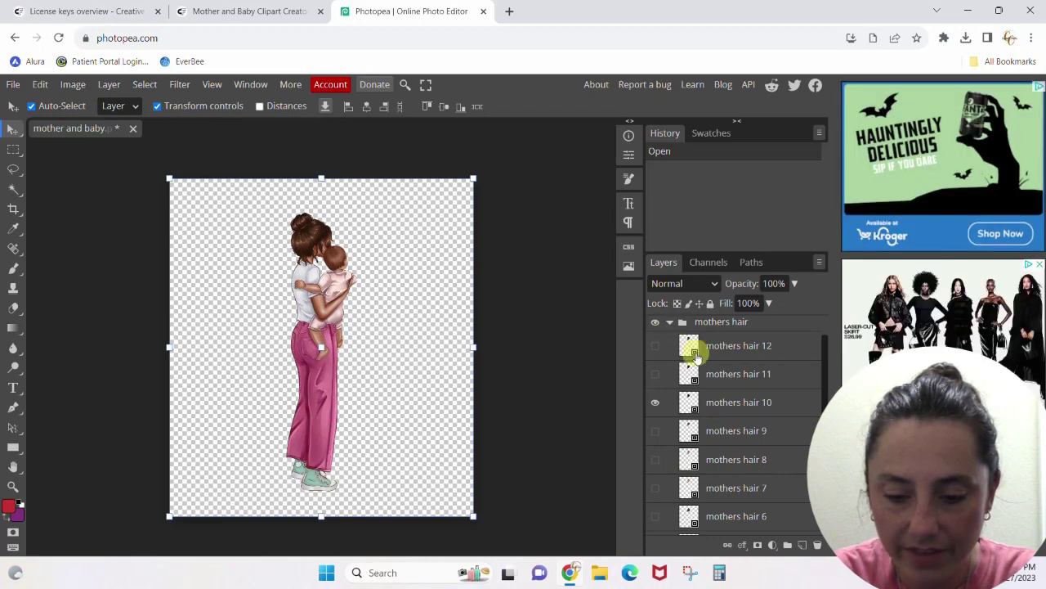
click(670, 323)
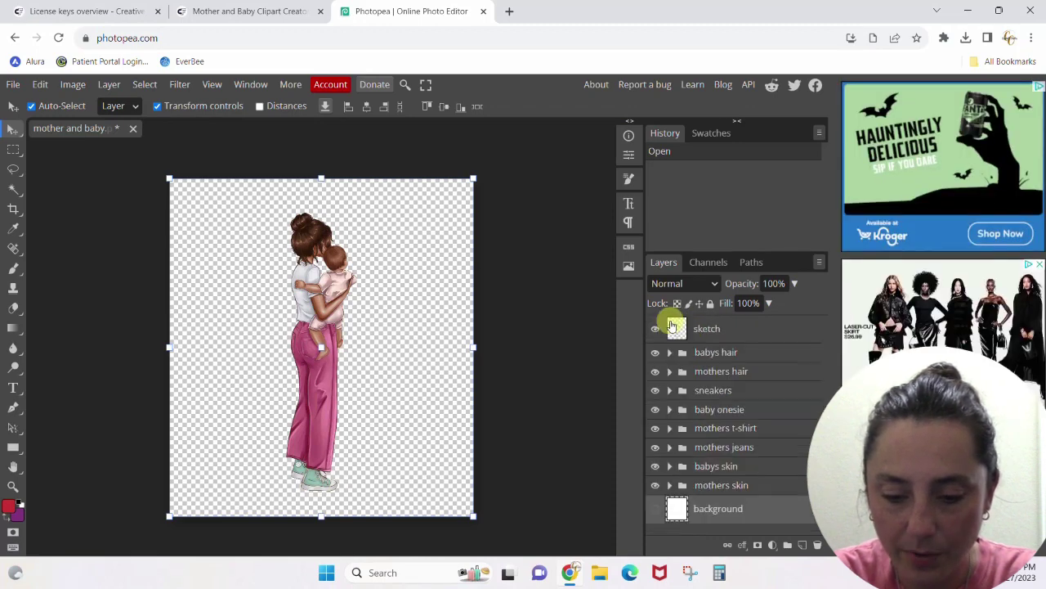
Hide the mint green sneakers 1 layer and show the grey sneakers 6 layer.
click(669, 391)
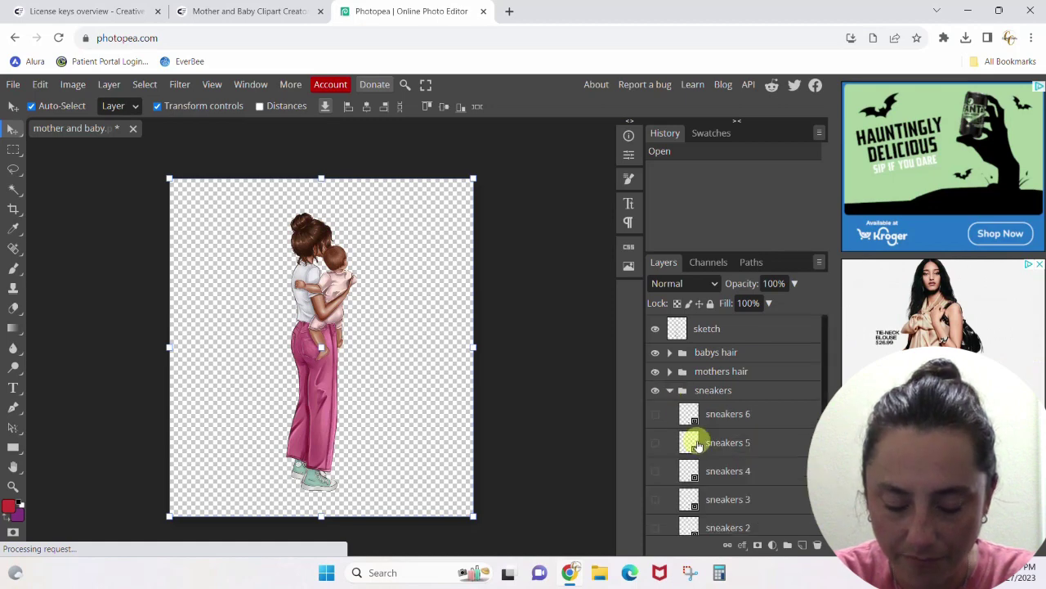
drag(824, 366, 817, 413)
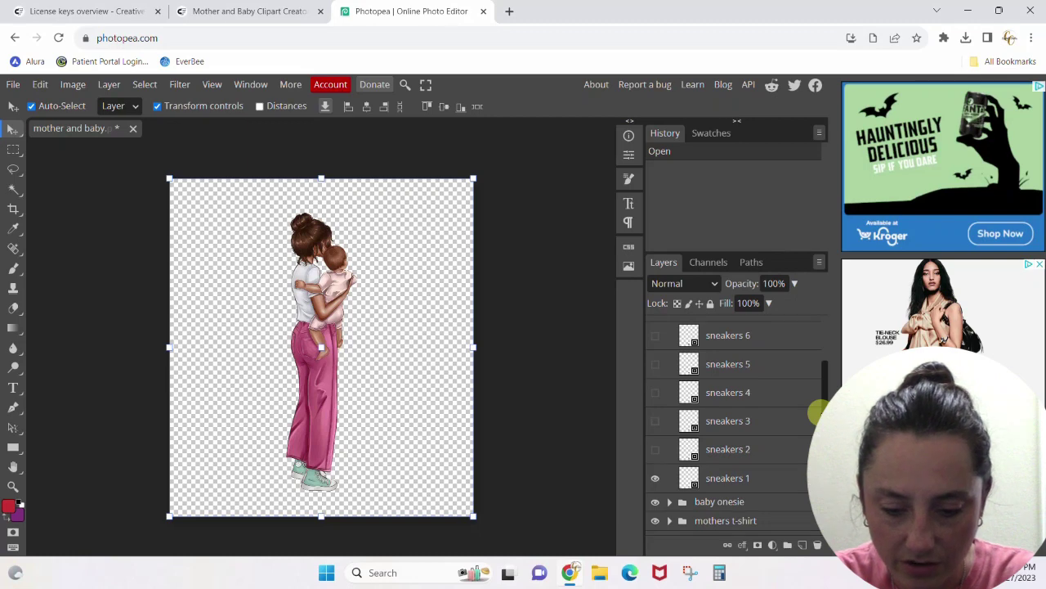
click(654, 477)
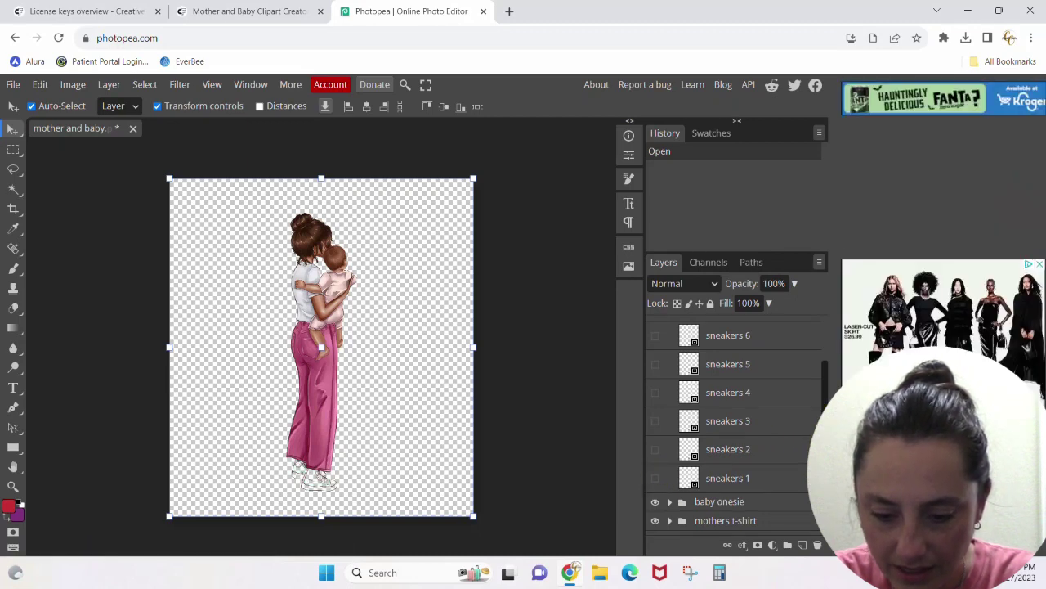
scroll(655, 373, up, 2)
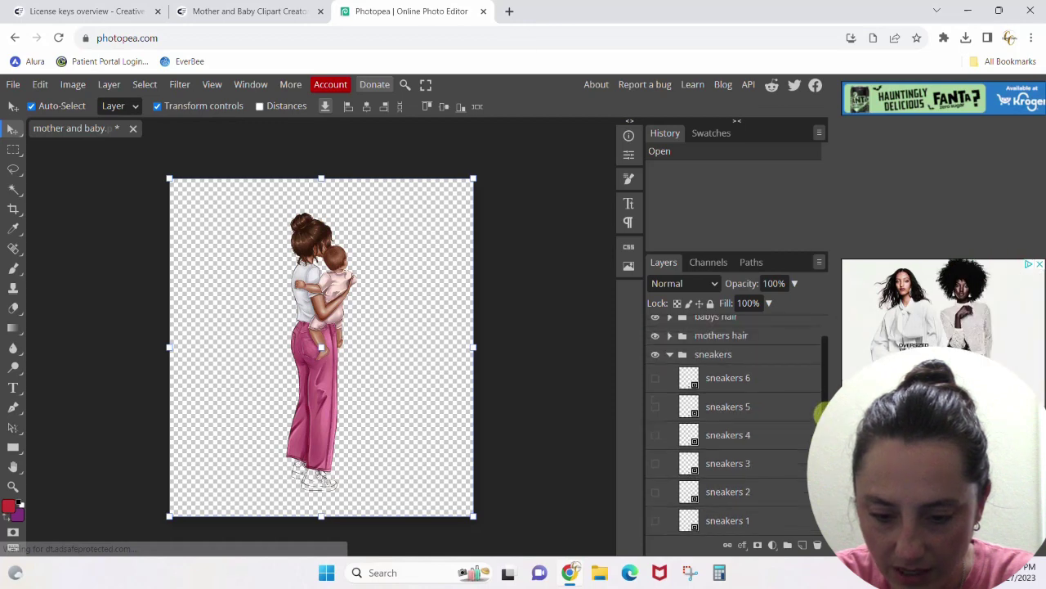
click(655, 378)
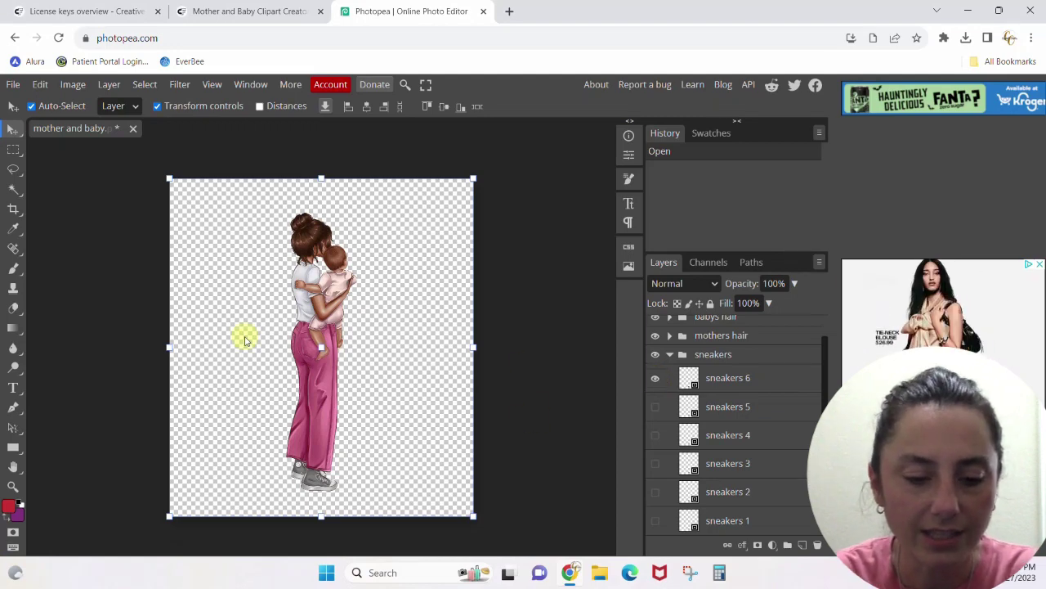
click(670, 355)
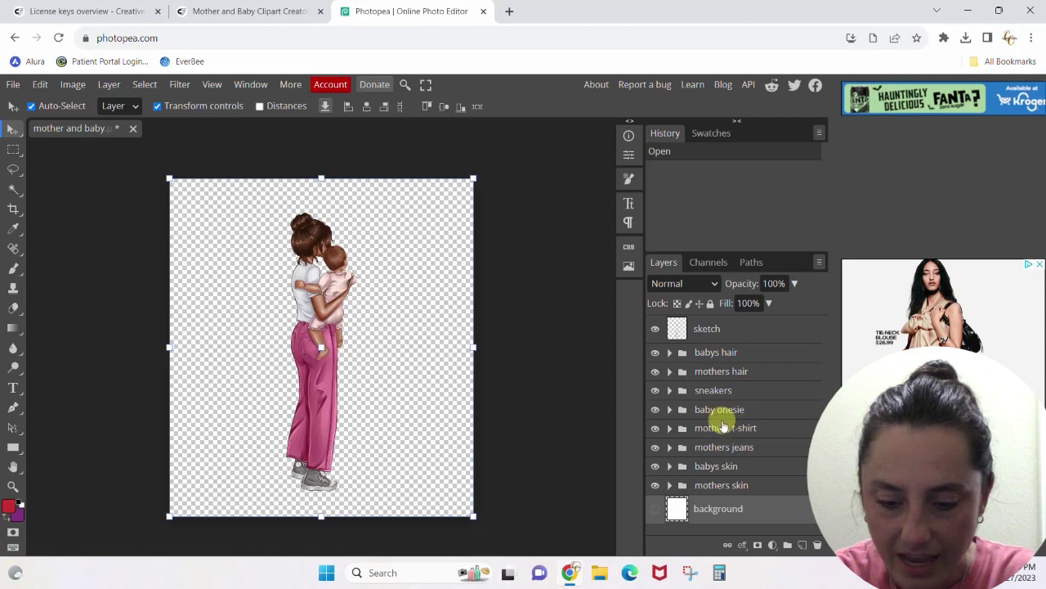
Hide pink onesie 10, preview onesies 7 and 5, then turn on light blue onesie 1.
click(670, 410)
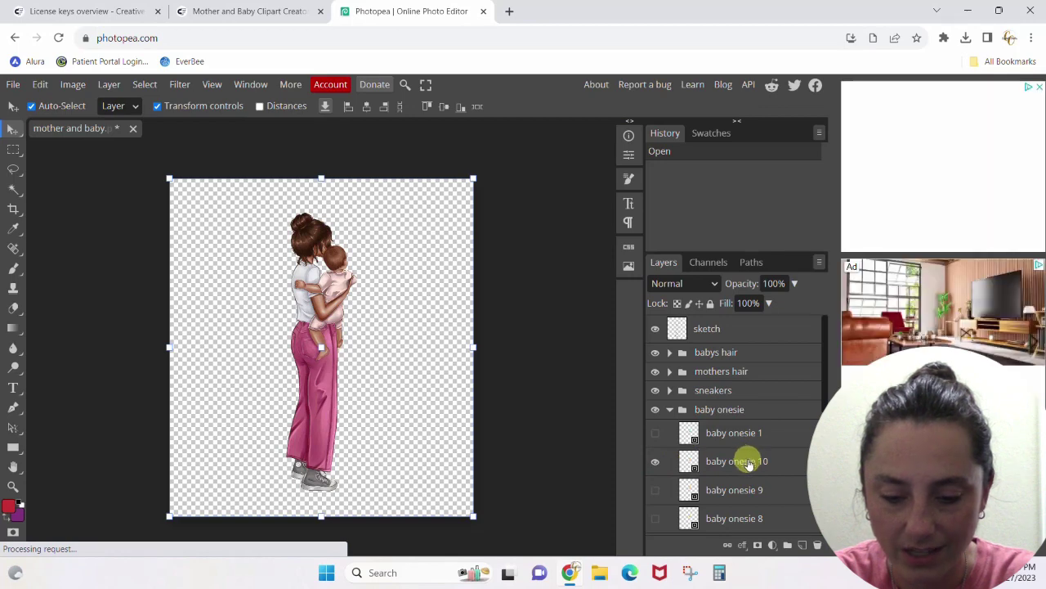
click(655, 462)
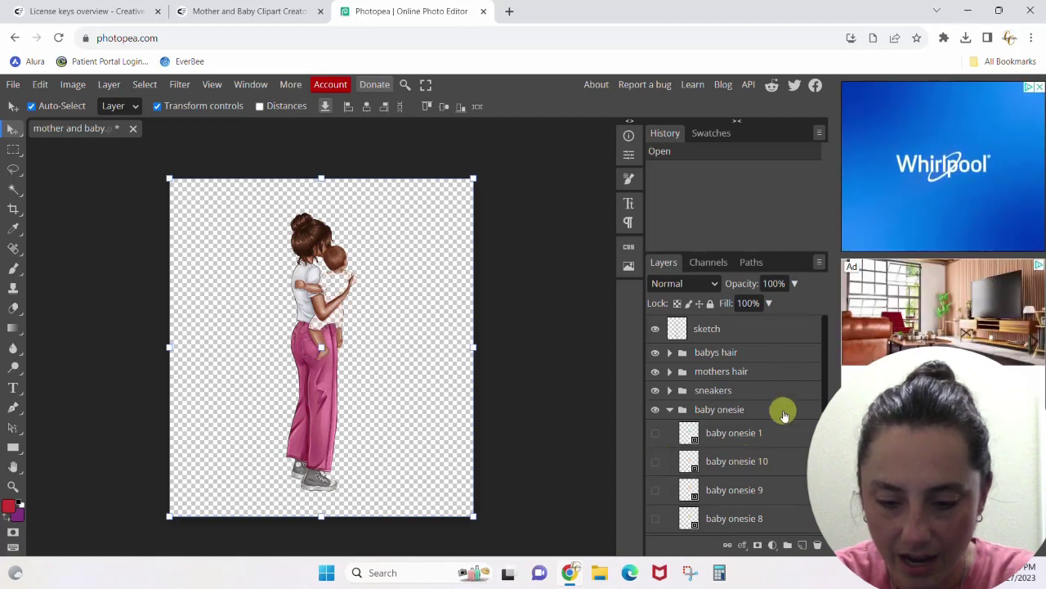
drag(828, 362, 826, 398)
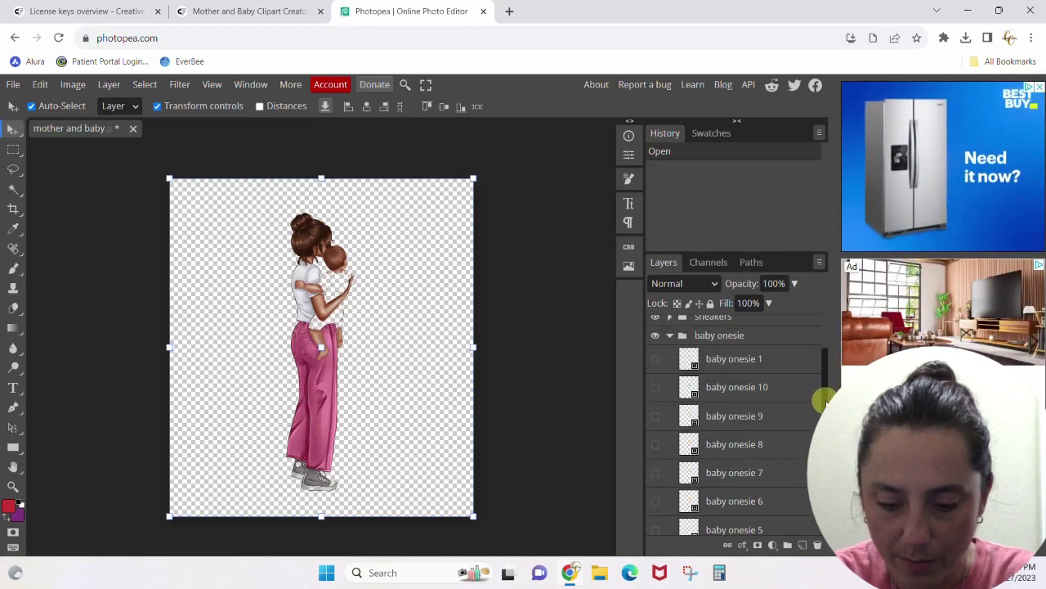
scroll(823, 401, down, 1)
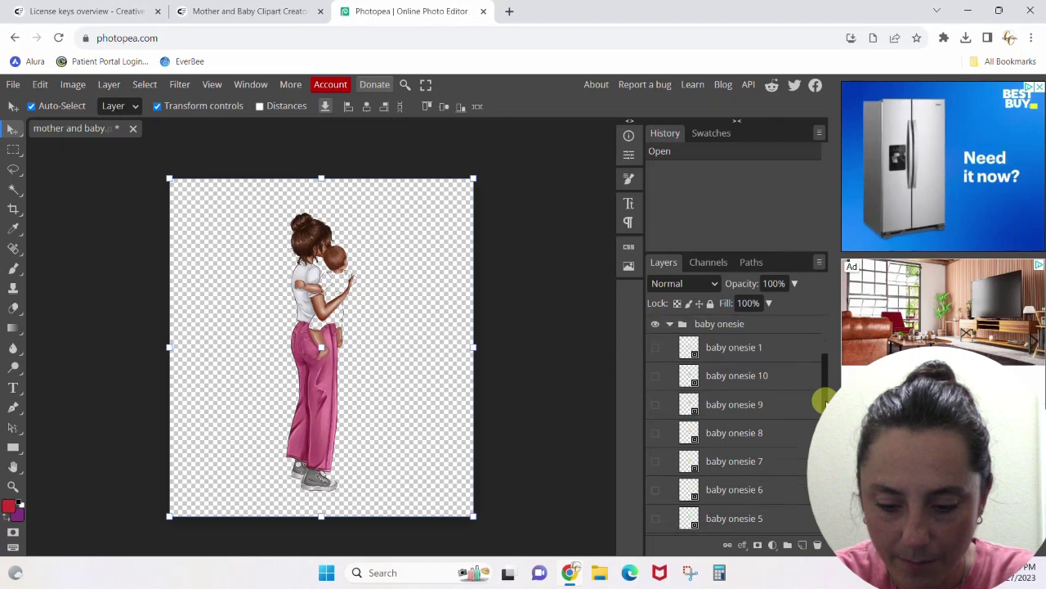
click(656, 462)
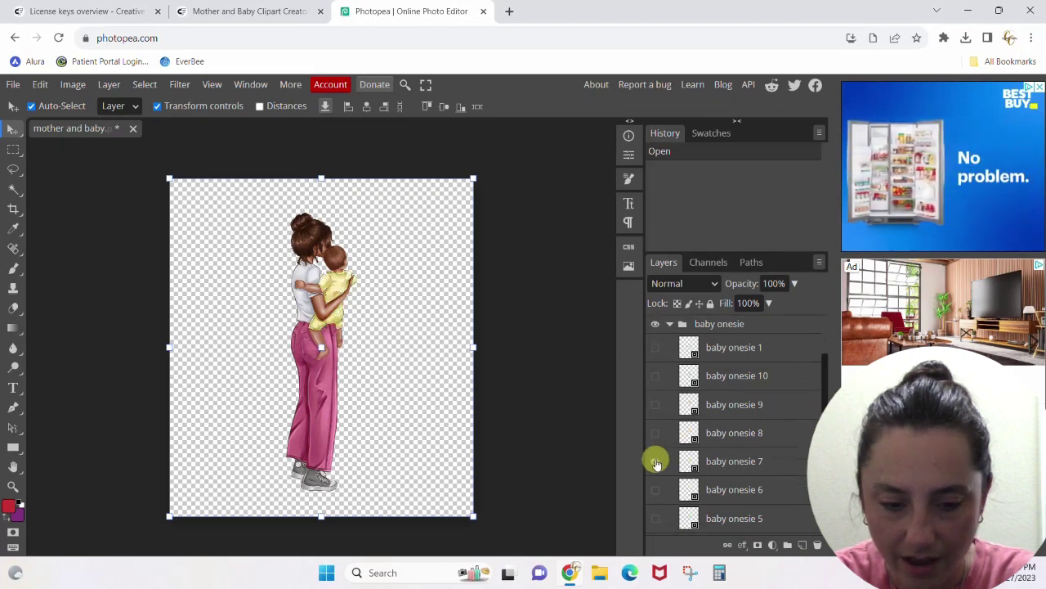
click(655, 518)
click(655, 519)
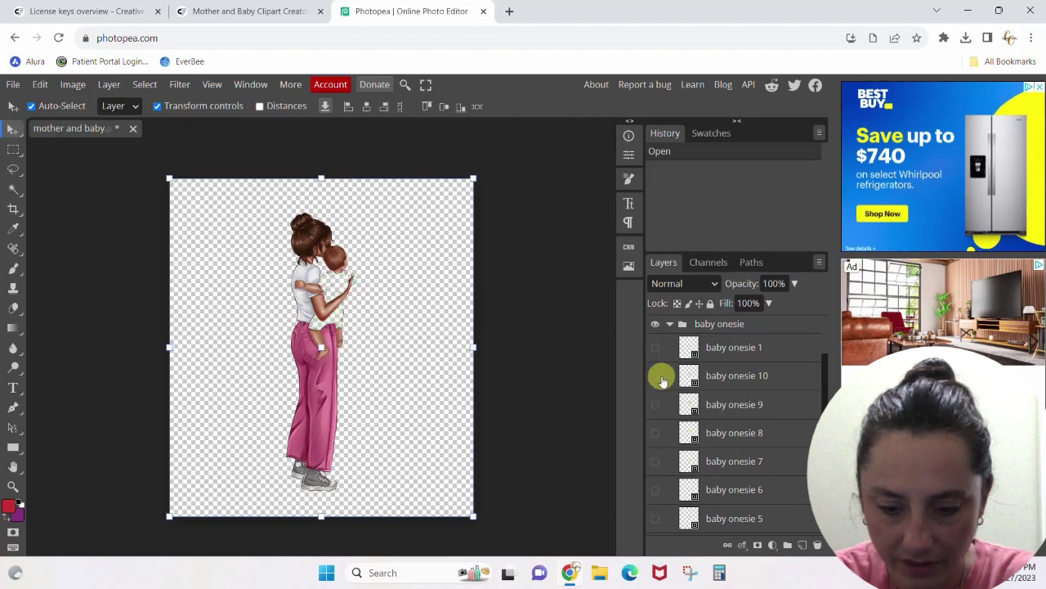
click(656, 347)
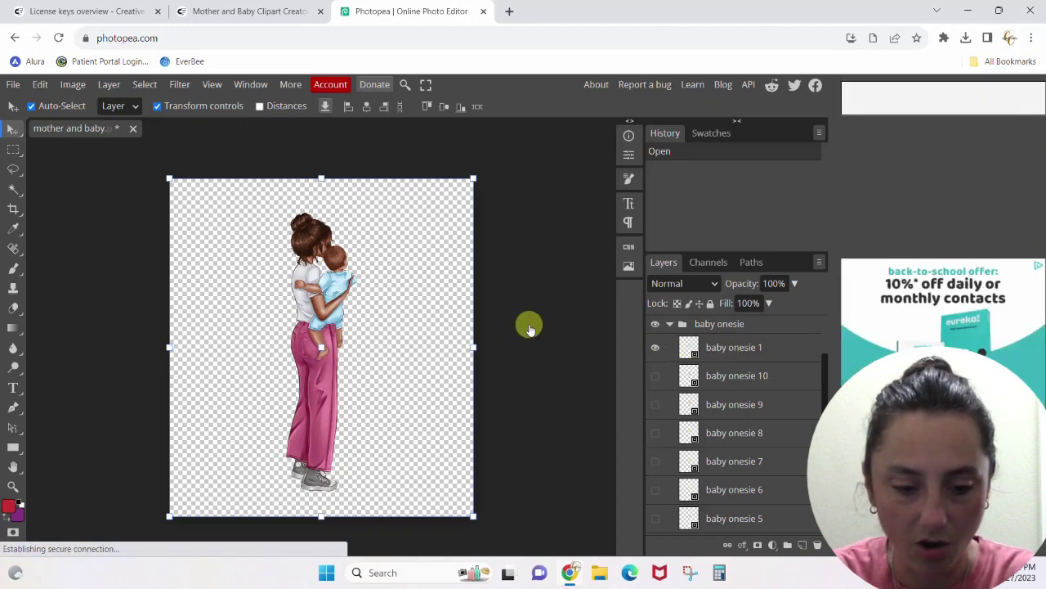
click(669, 326)
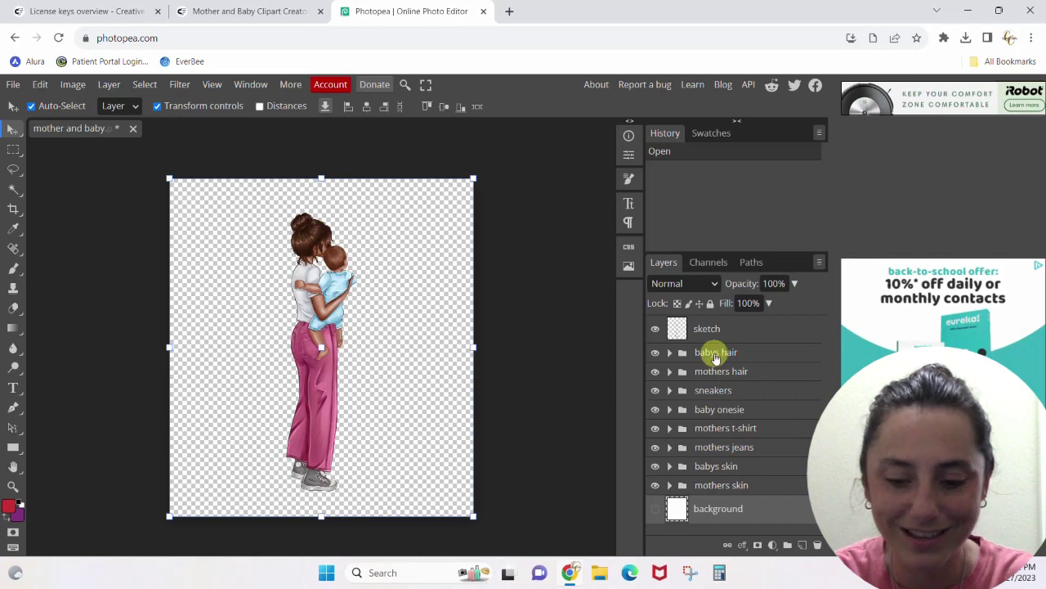
Swap babys hair 5 for babys hair 6, then collapse the babys hair group.
click(670, 353)
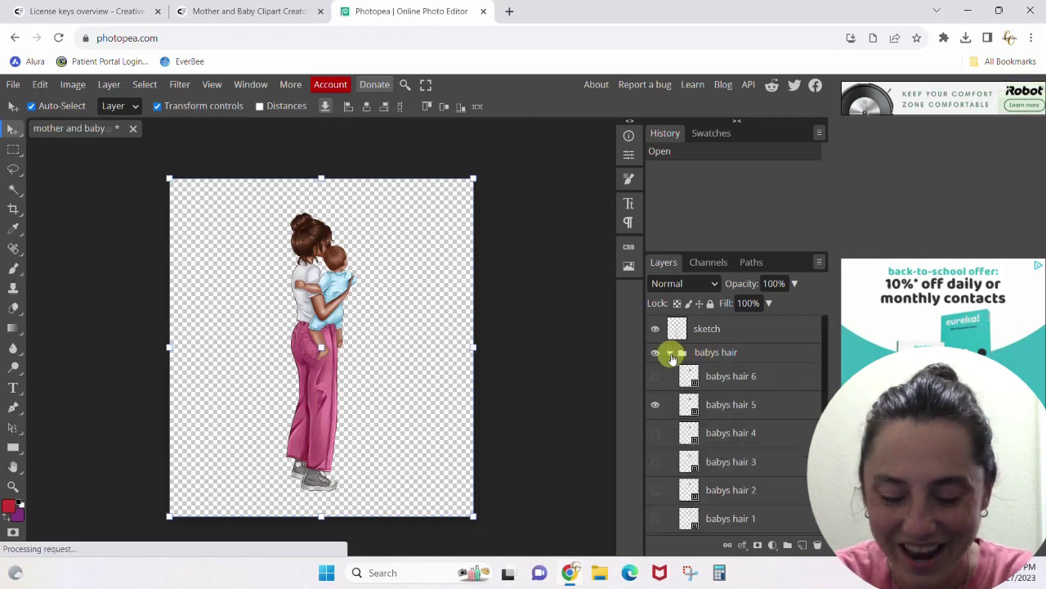
click(654, 406)
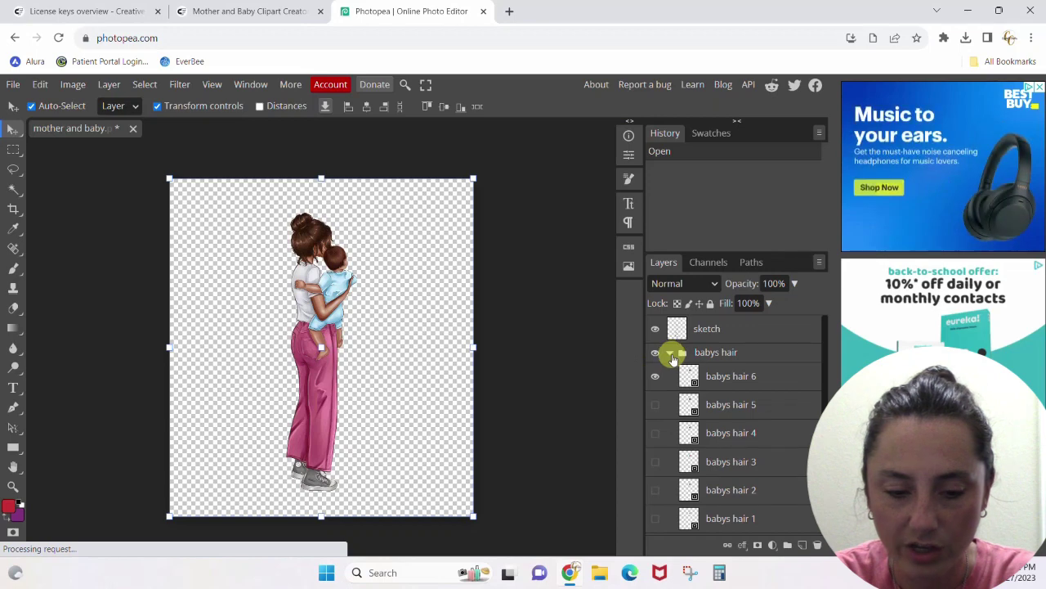
click(670, 353)
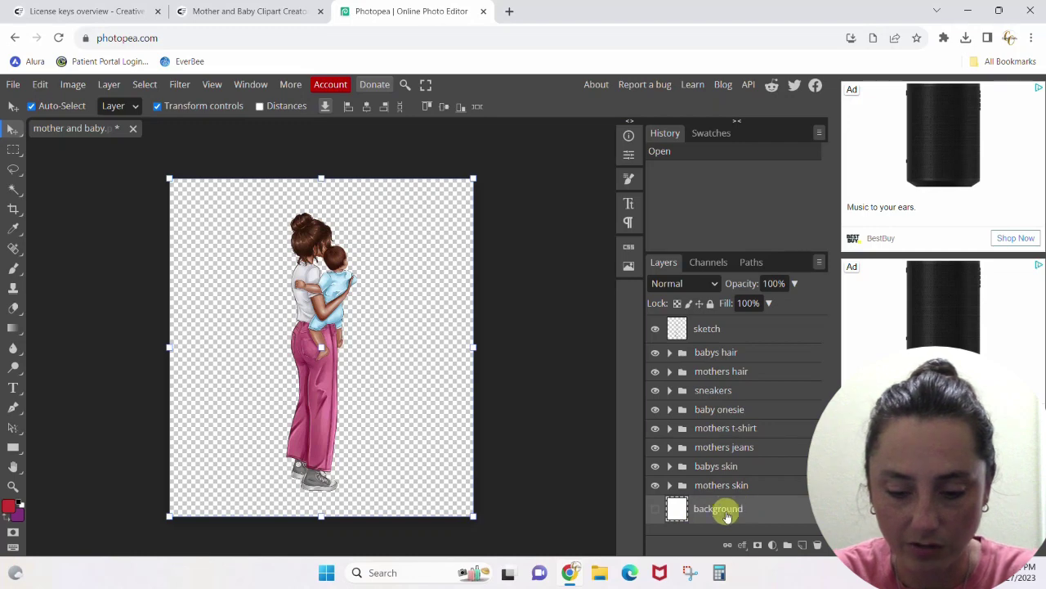
Show the white background and toggle the sketch lines layer off and back on.
click(655, 509)
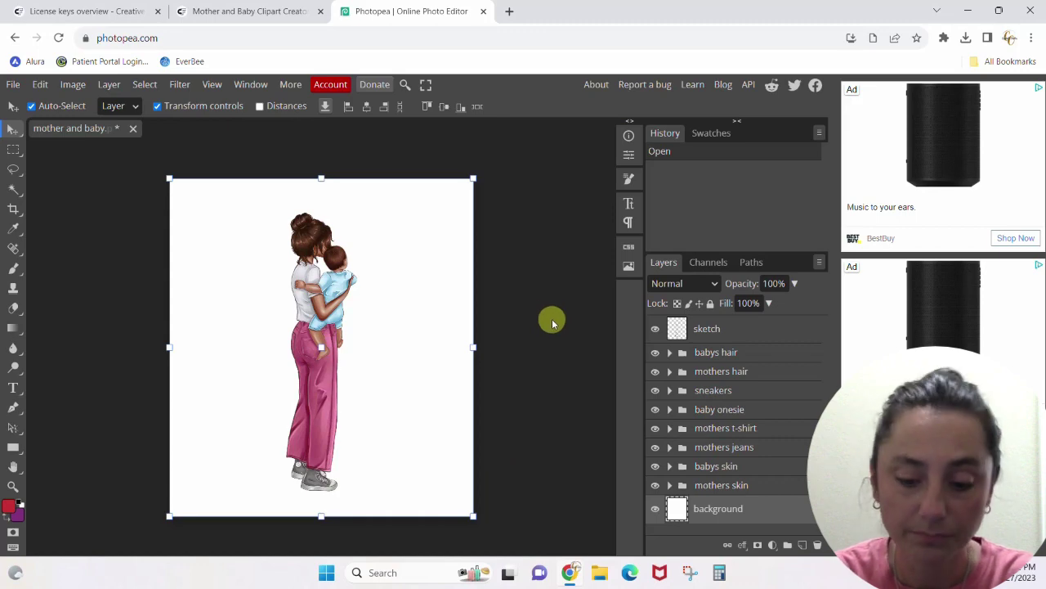
click(655, 330)
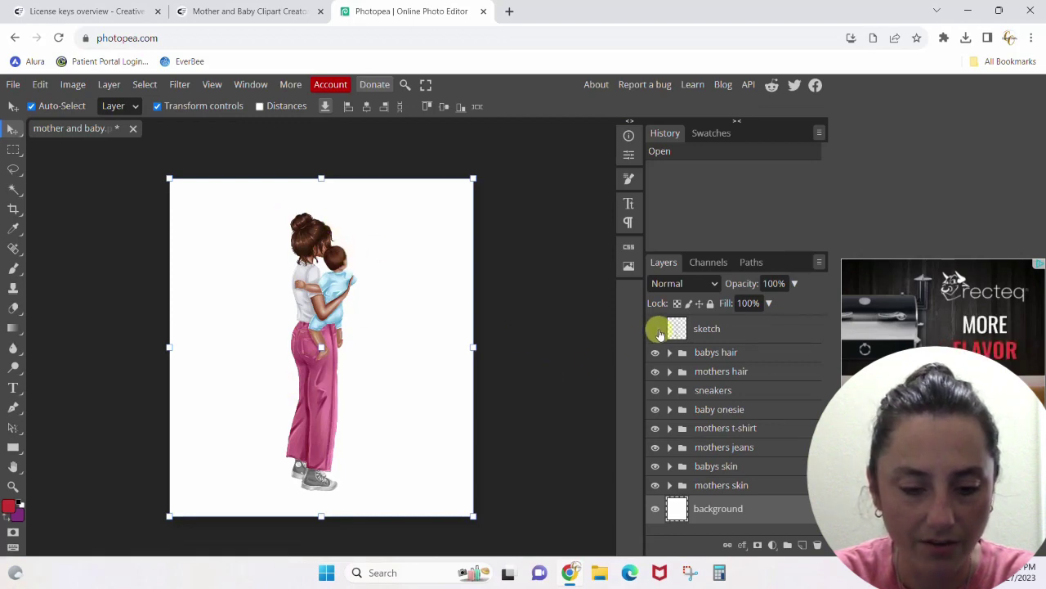
click(660, 332)
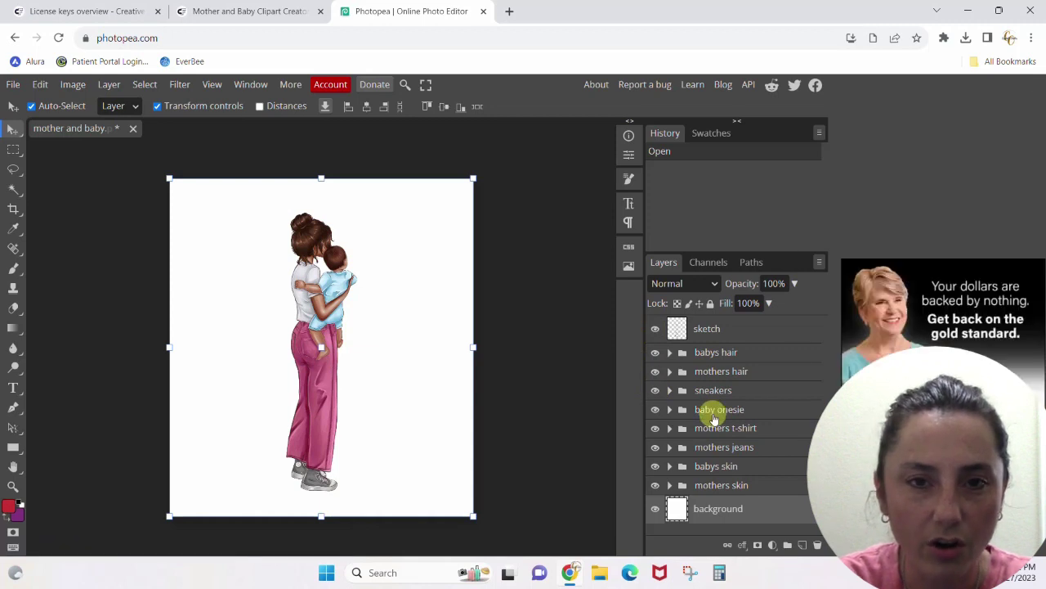
Hide and reshow the hair, sneakers, onesie and t-shirt layers, then go to the license keys page.
click(655, 354)
click(656, 371)
click(655, 390)
click(656, 409)
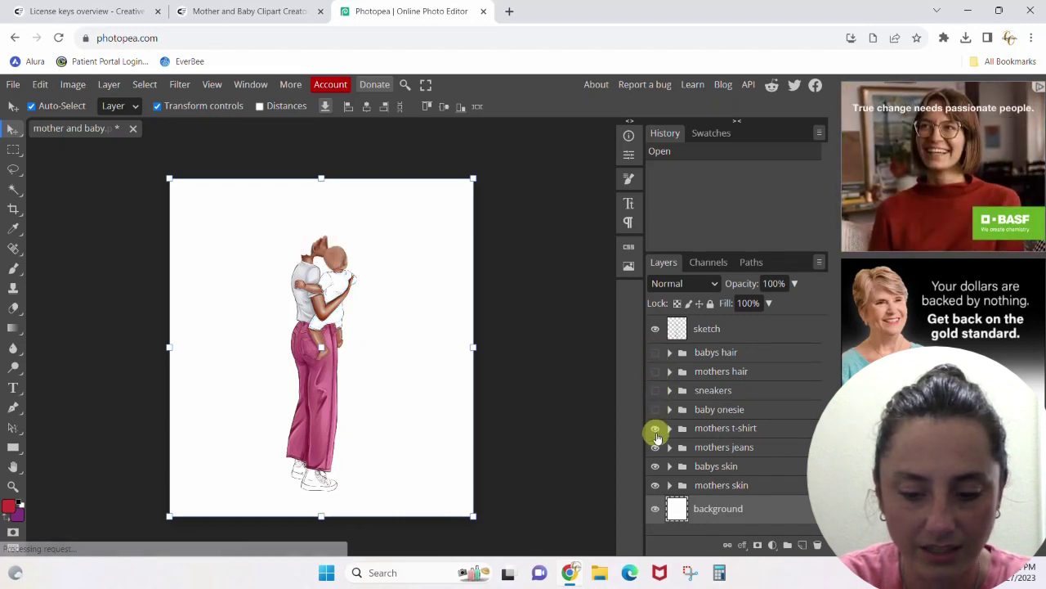
click(656, 428)
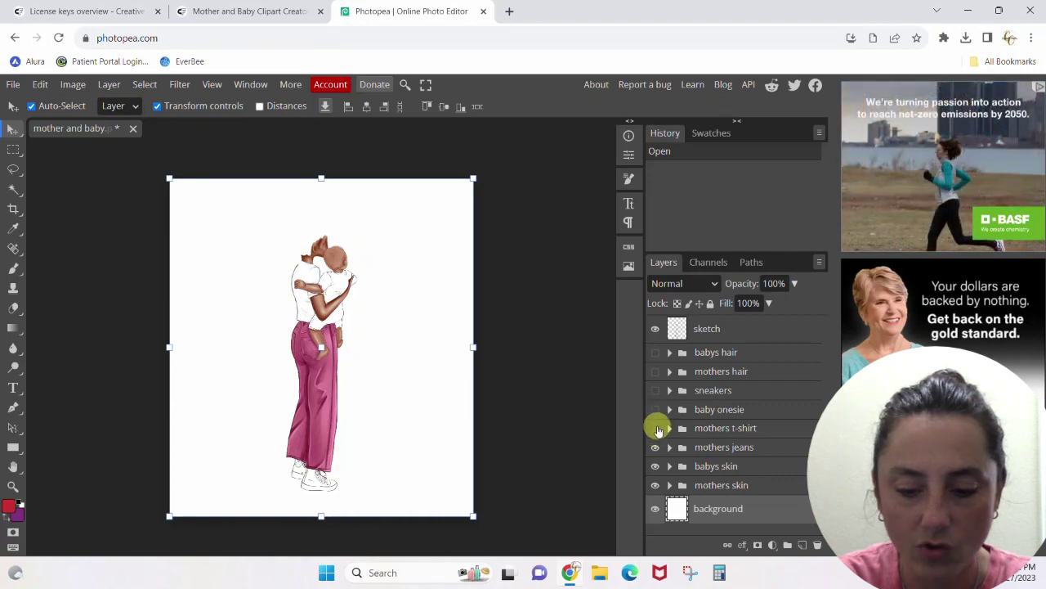
click(656, 428)
click(656, 408)
click(655, 390)
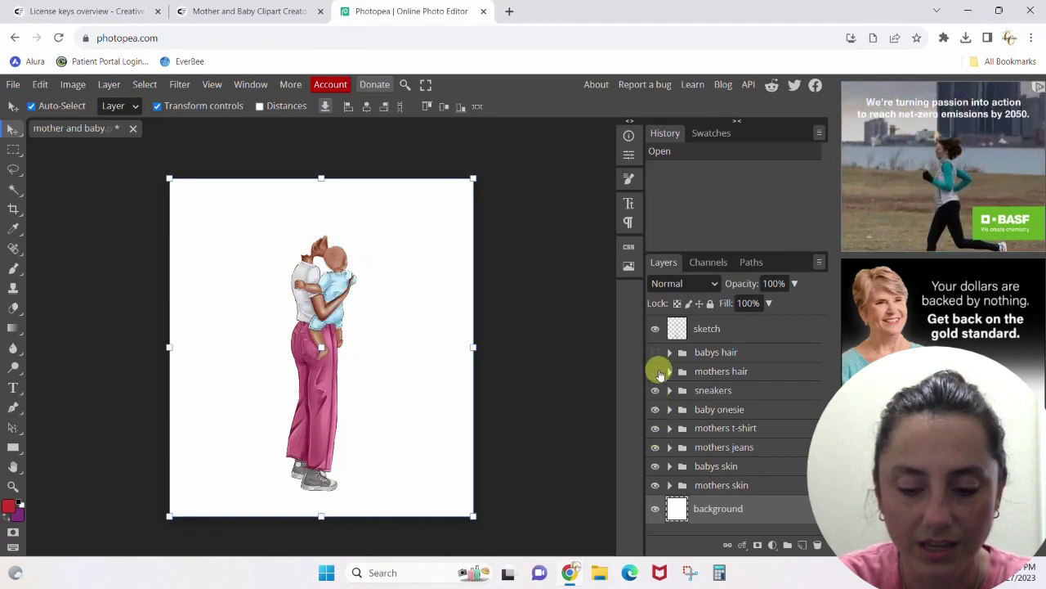
click(655, 371)
click(655, 352)
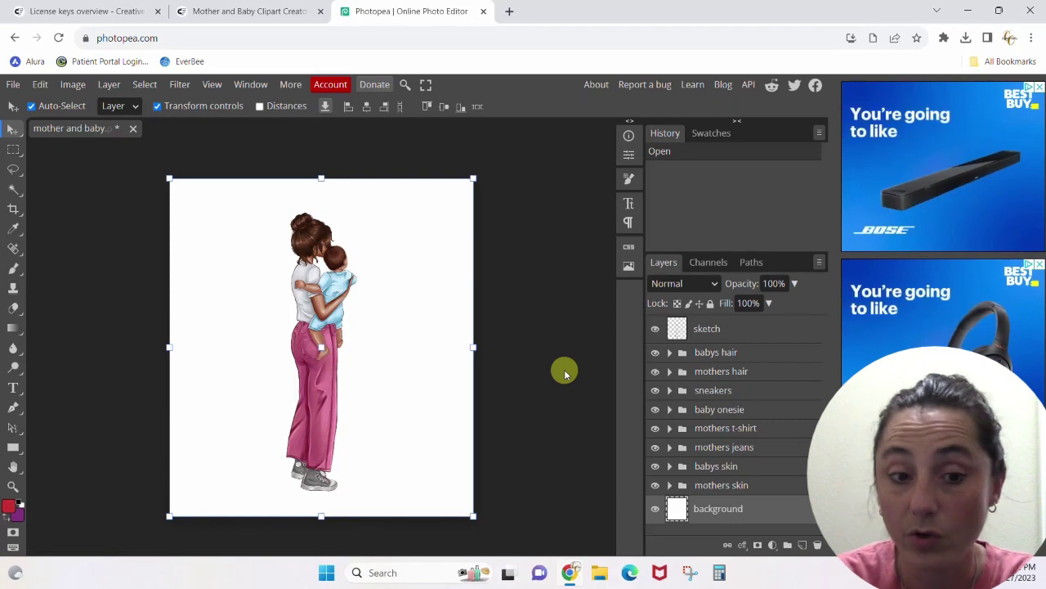
click(103, 13)
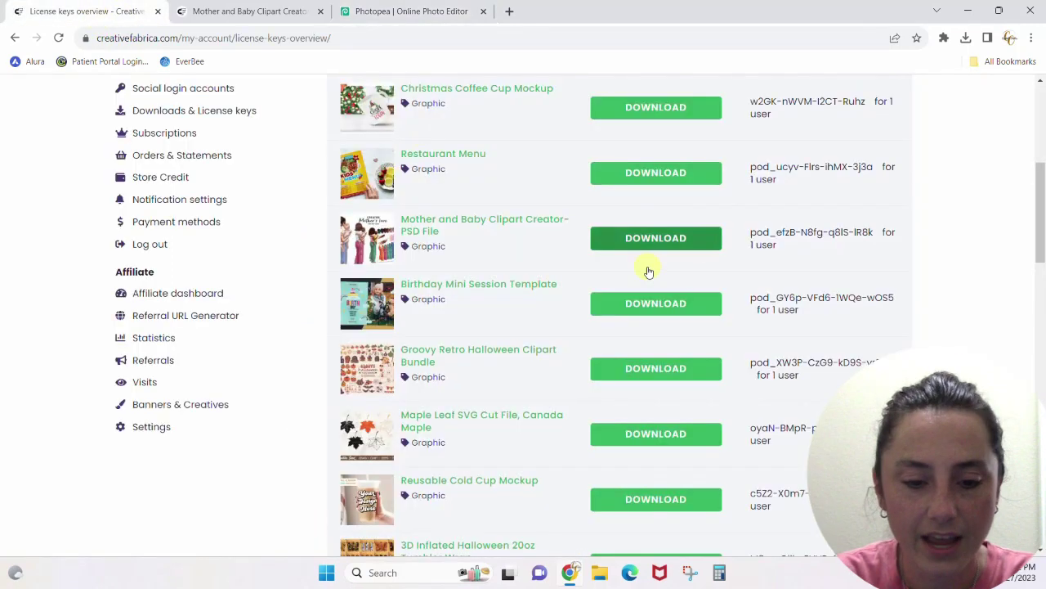
Close the Photopea tab and download the Restaurant Menu template from its product page.
click(677, 171)
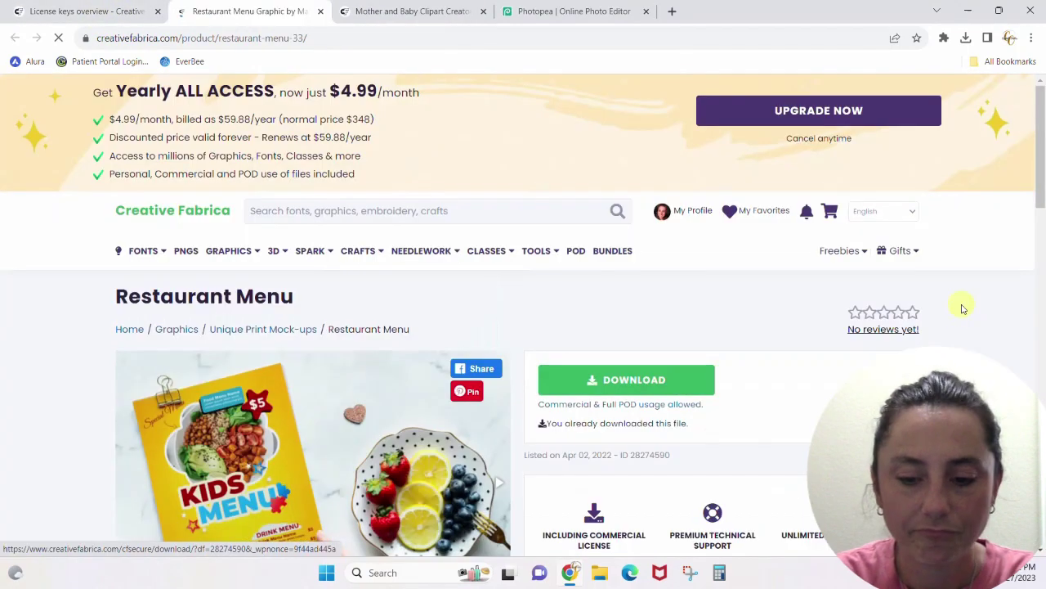
drag(1043, 124, 1043, 149)
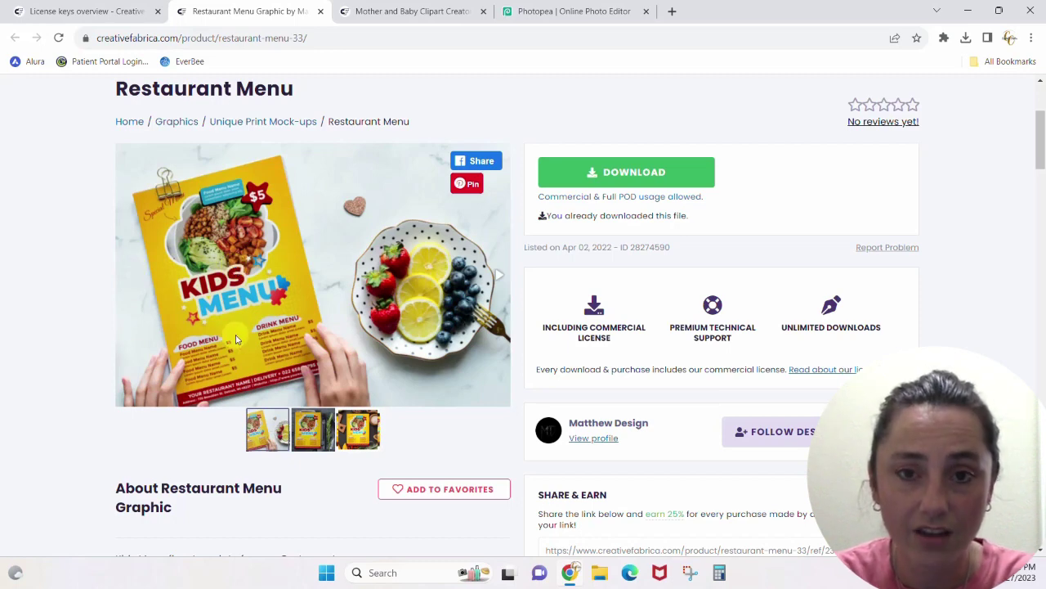
click(647, 13)
click(589, 116)
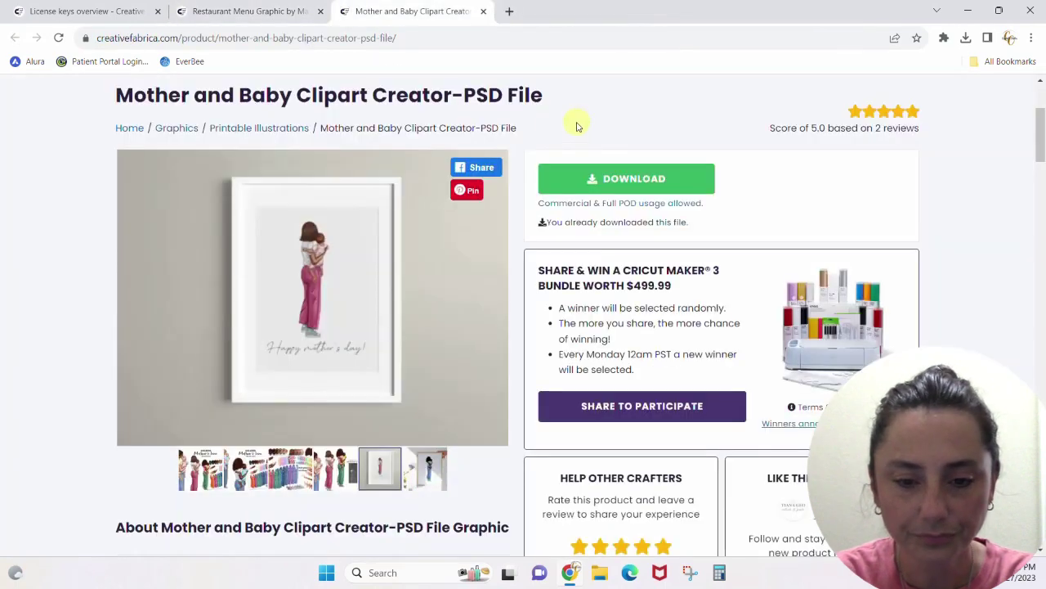
click(209, 15)
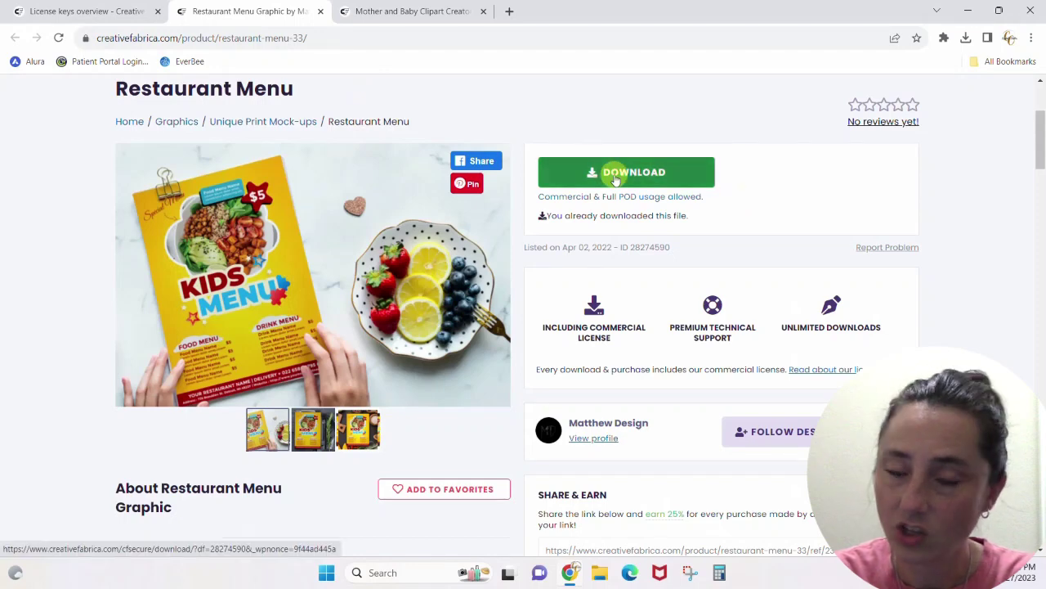
click(627, 181)
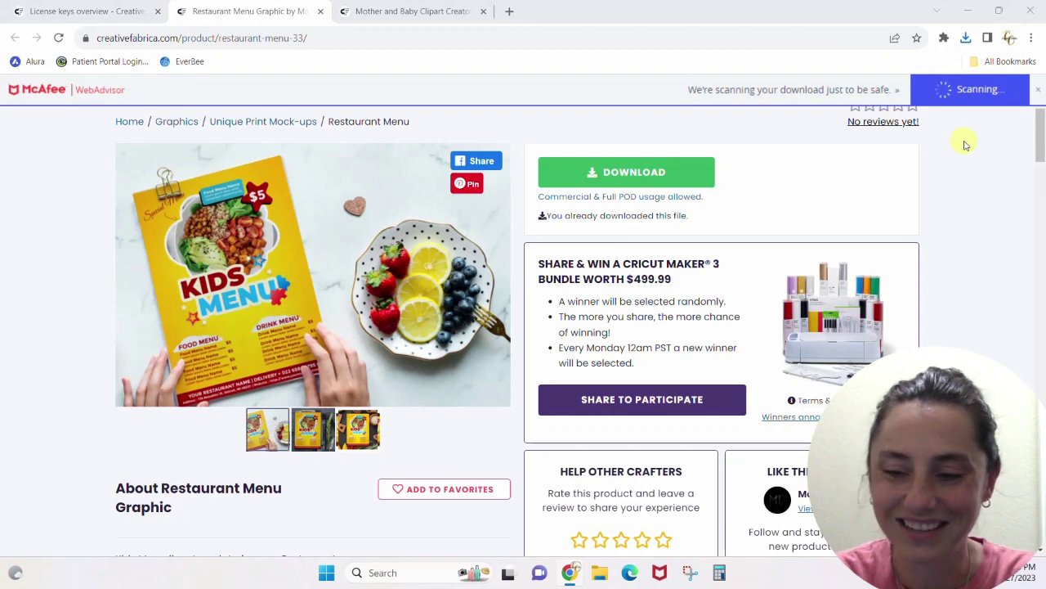
Copy Kids menu for buyer from the downloaded Restaurant Menu zip onto the desktop.
click(966, 38)
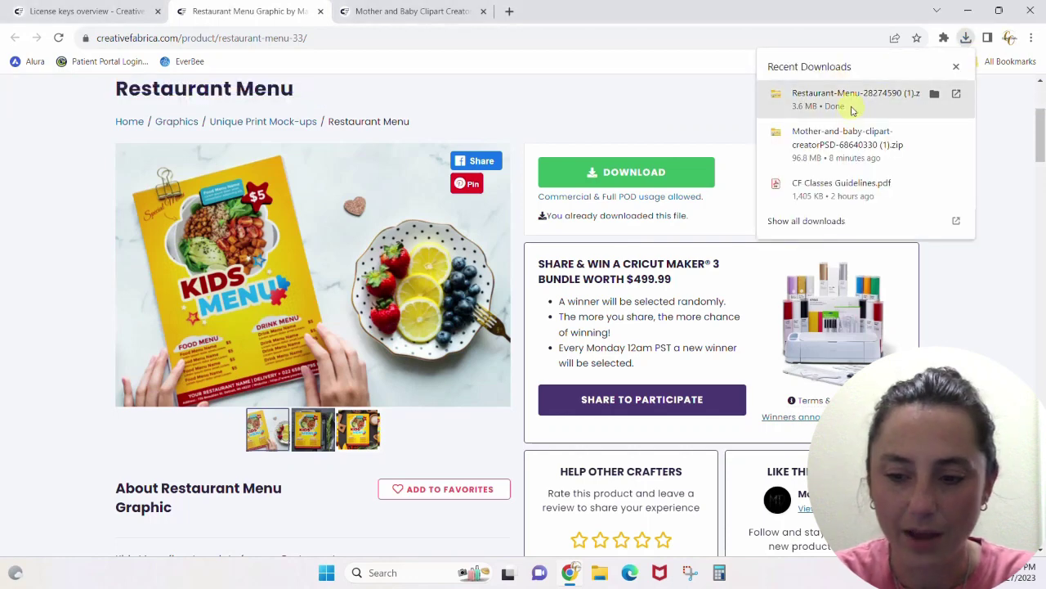
click(831, 105)
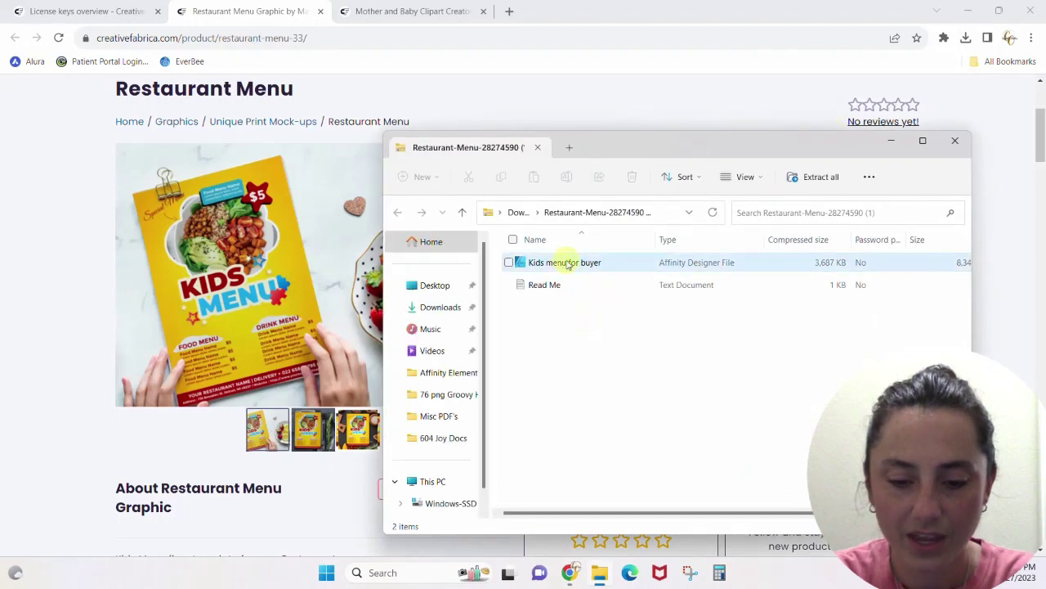
click(999, 10)
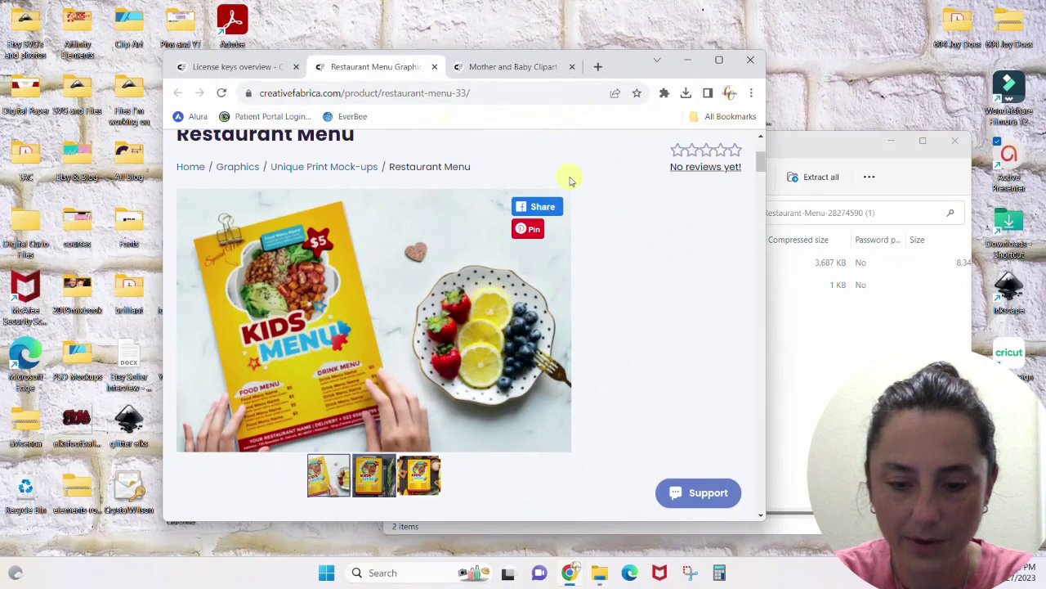
click(842, 322)
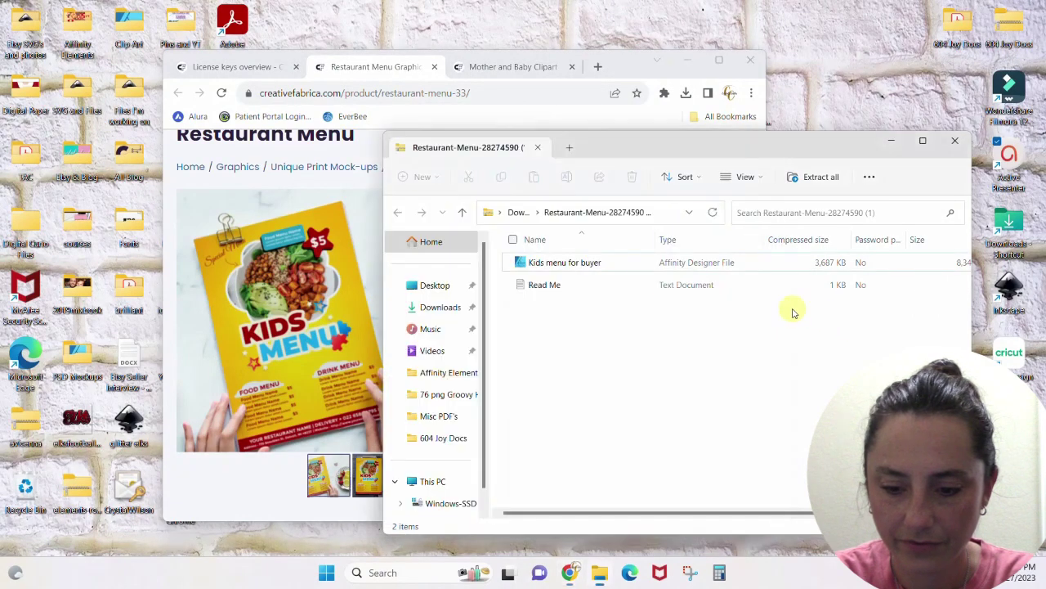
drag(605, 264, 834, 42)
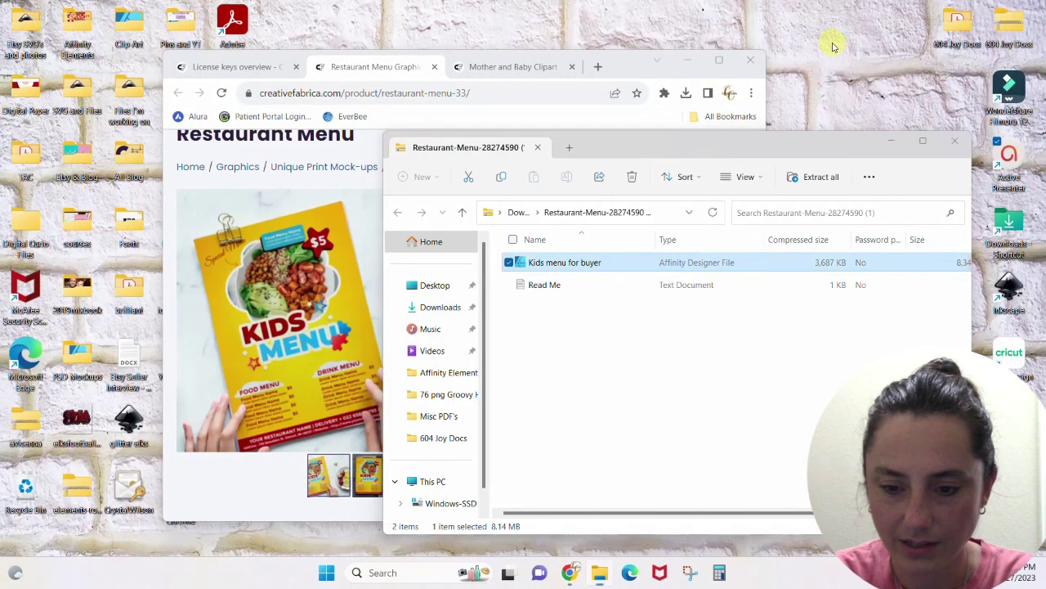
Close the zip window, maximize Chrome and open a new tab.
click(955, 145)
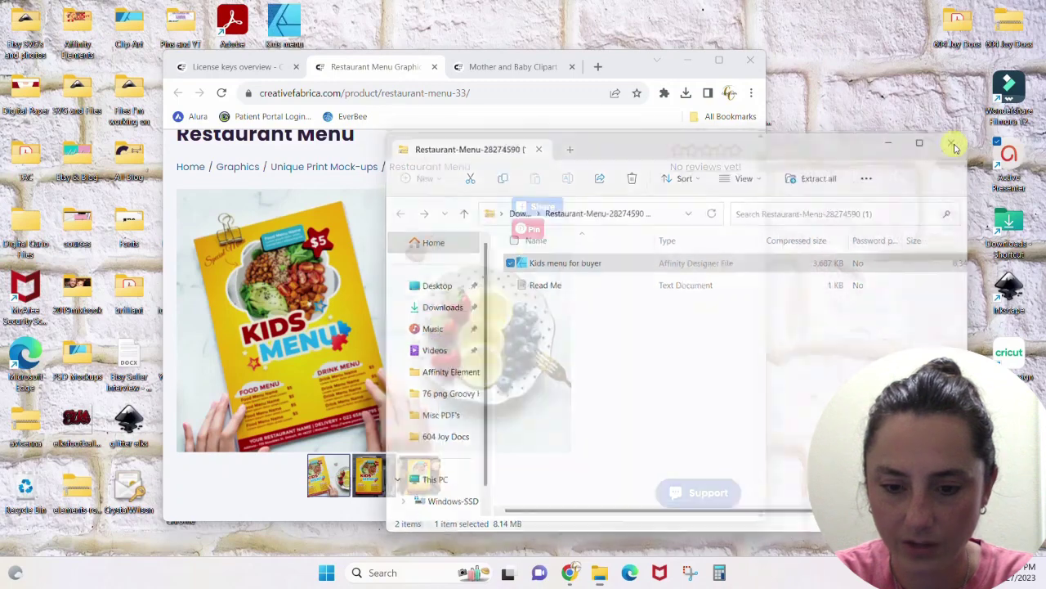
click(723, 60)
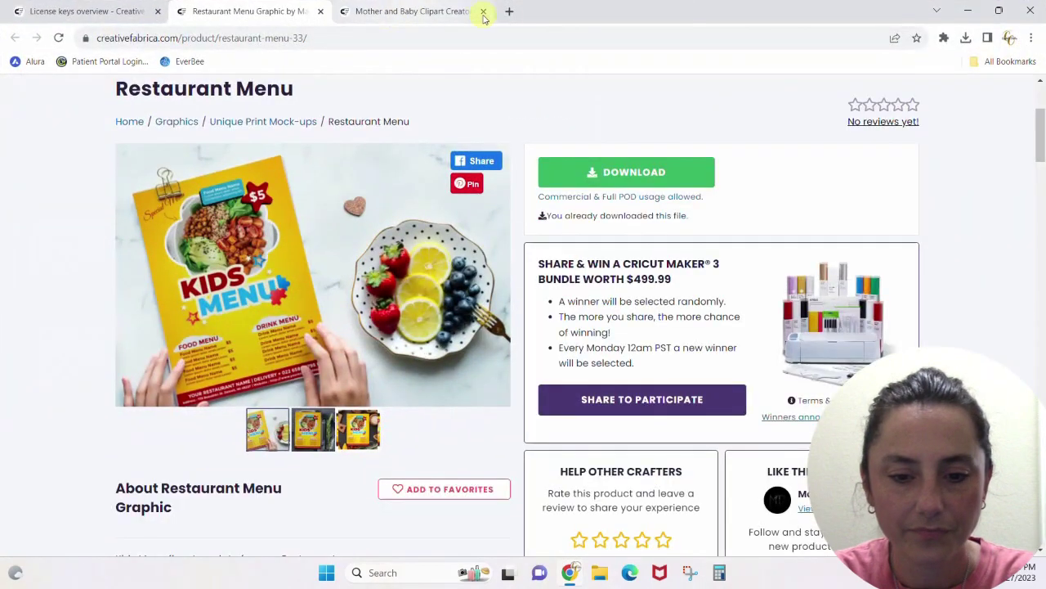
click(509, 11)
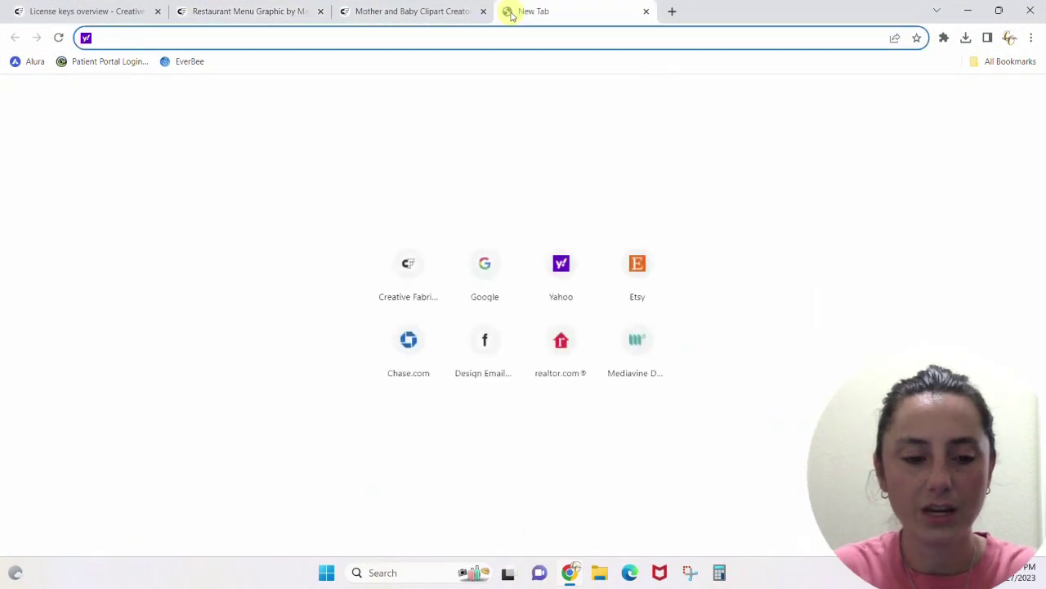
Go to photopea.com and open Kids menu for buyer from the Desktop folder.
text(photo)
key(Return)
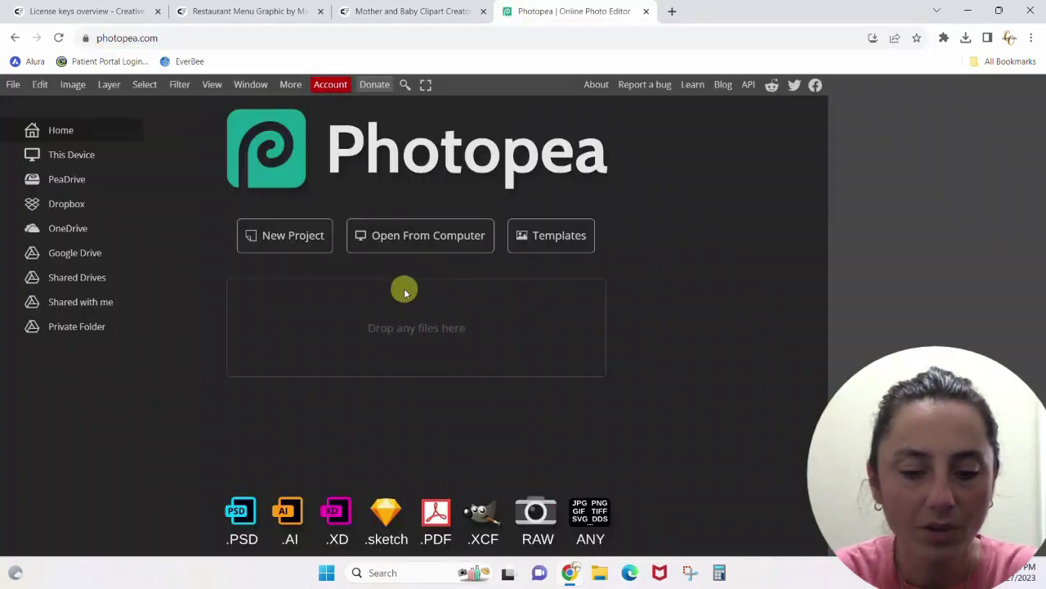
click(411, 239)
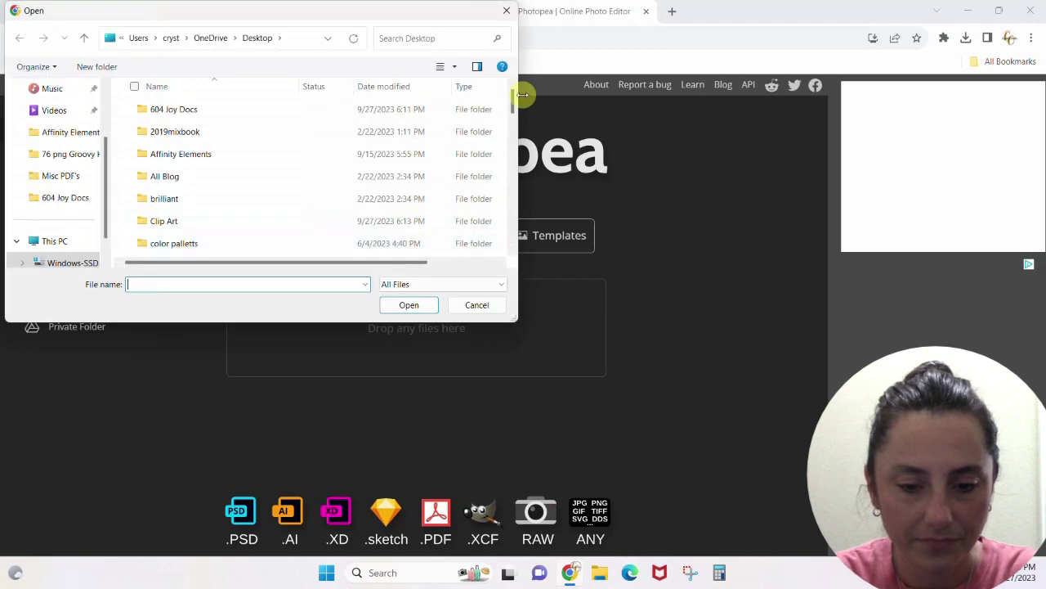
drag(510, 93, 502, 229)
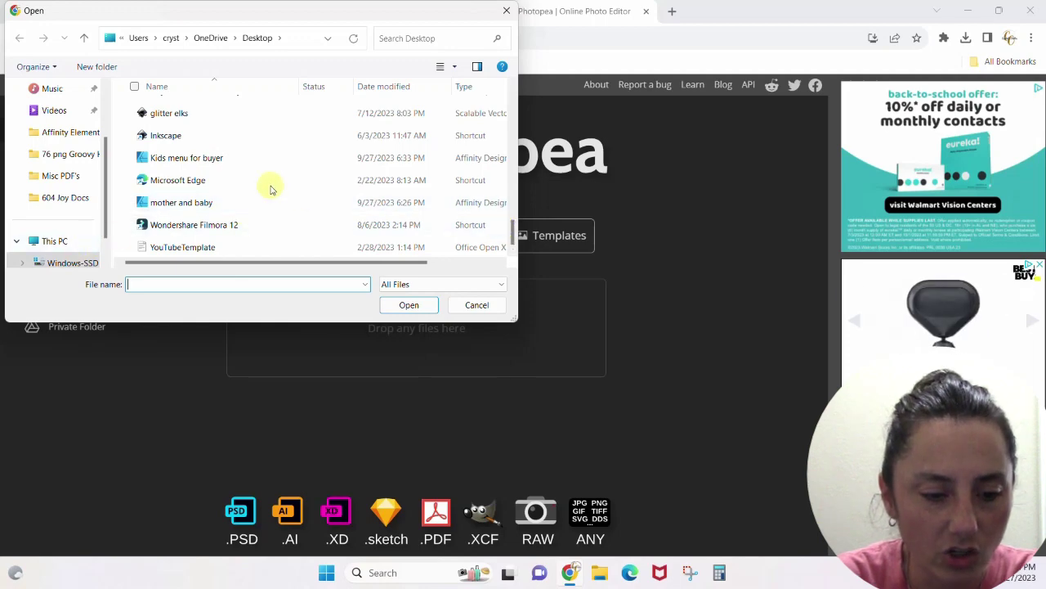
double_click(172, 158)
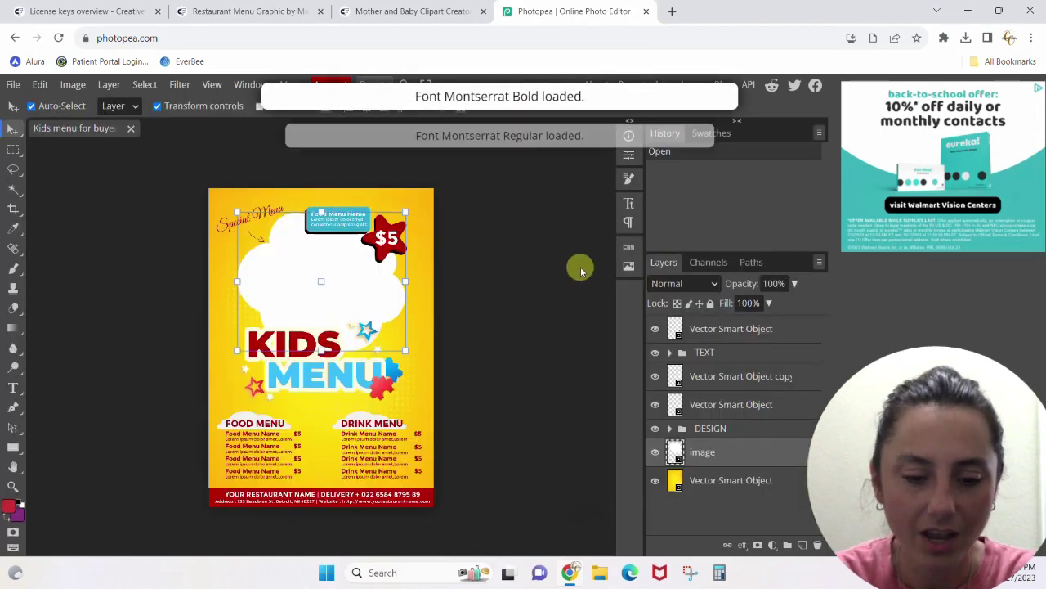
Toggle the red star, text, cloud shapes and DESIGN group off and on to identify them.
click(655, 330)
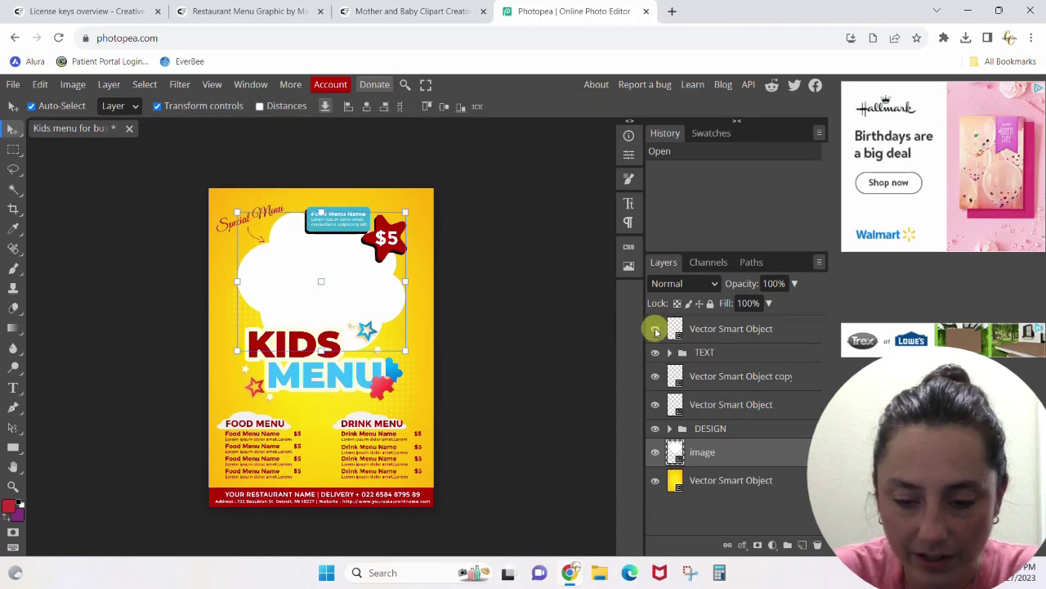
click(655, 329)
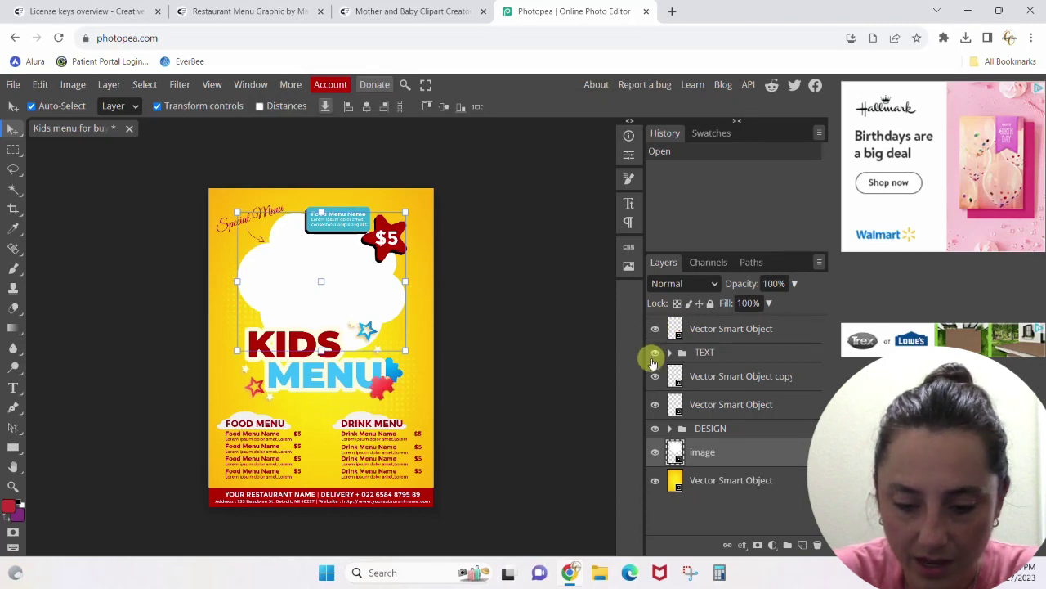
click(655, 353)
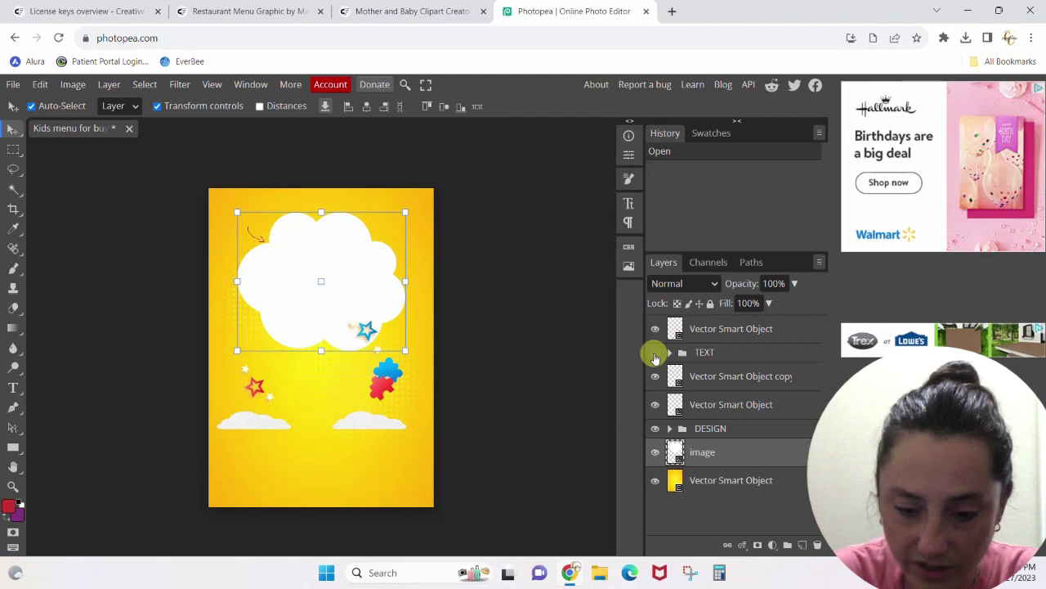
click(655, 352)
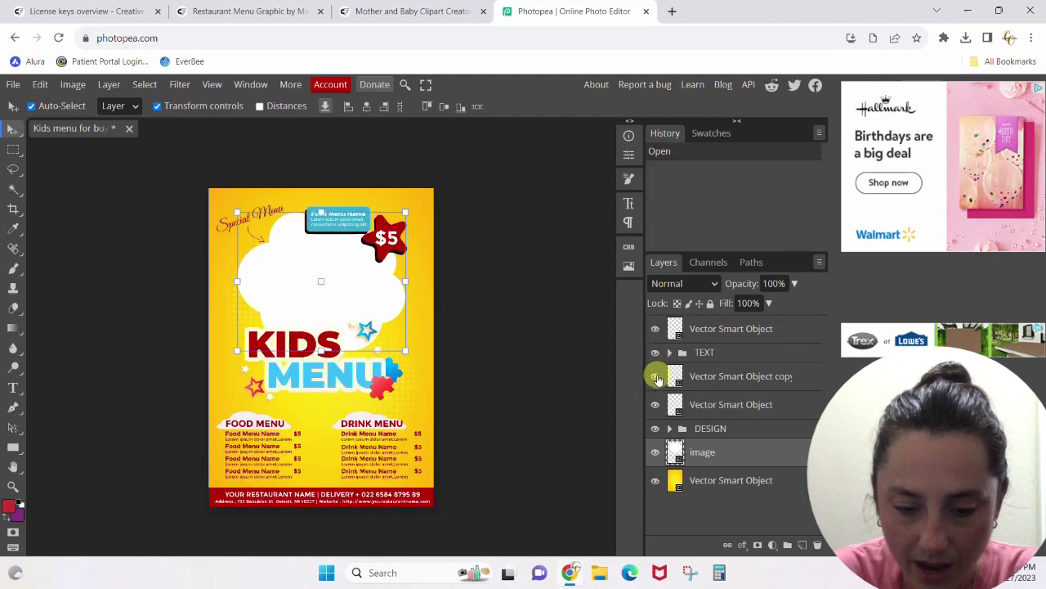
click(657, 378)
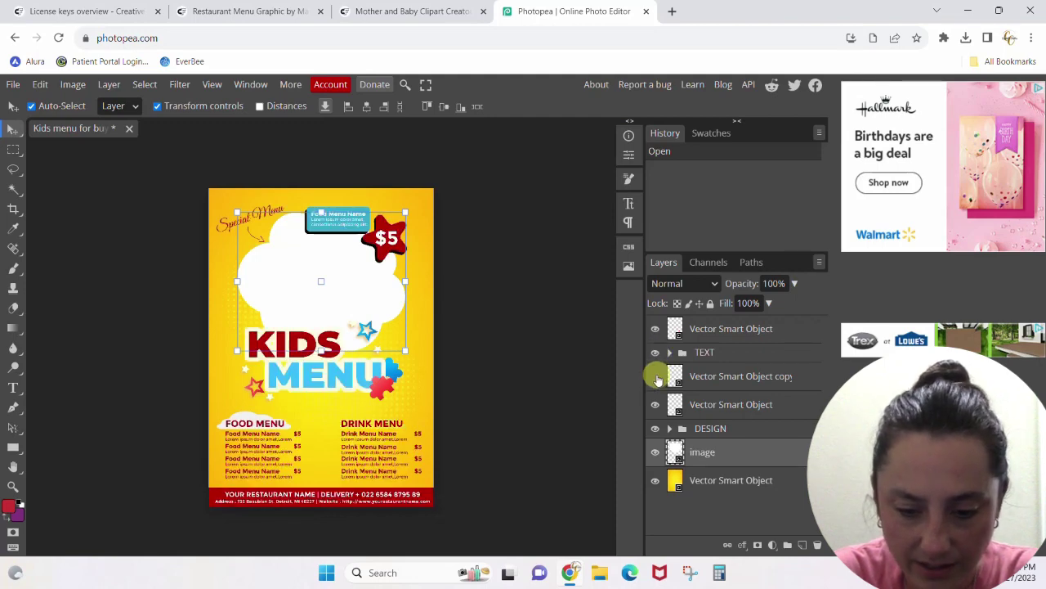
click(656, 376)
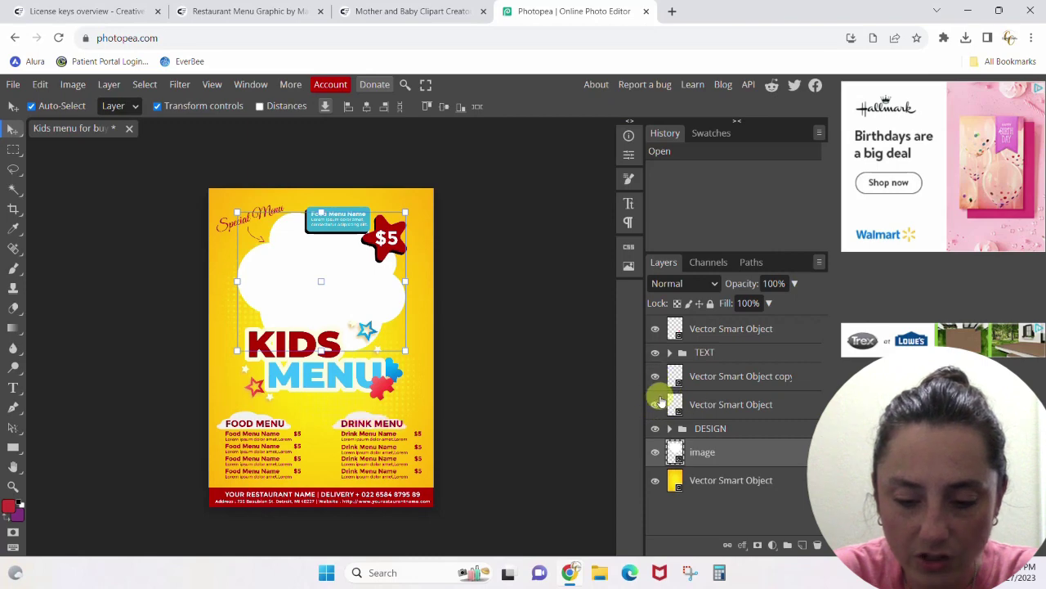
click(655, 409)
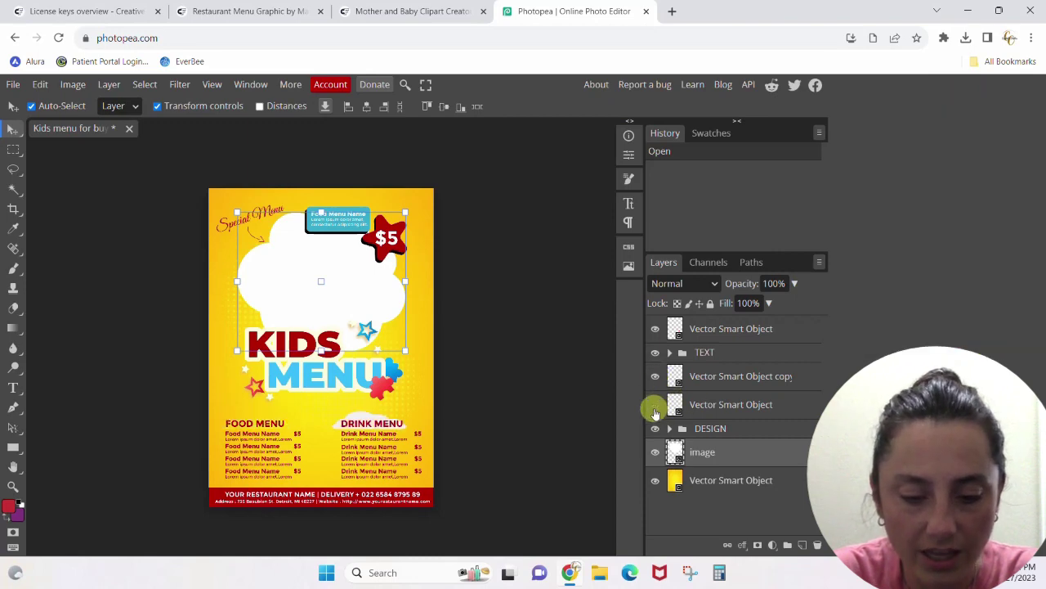
click(654, 408)
click(655, 428)
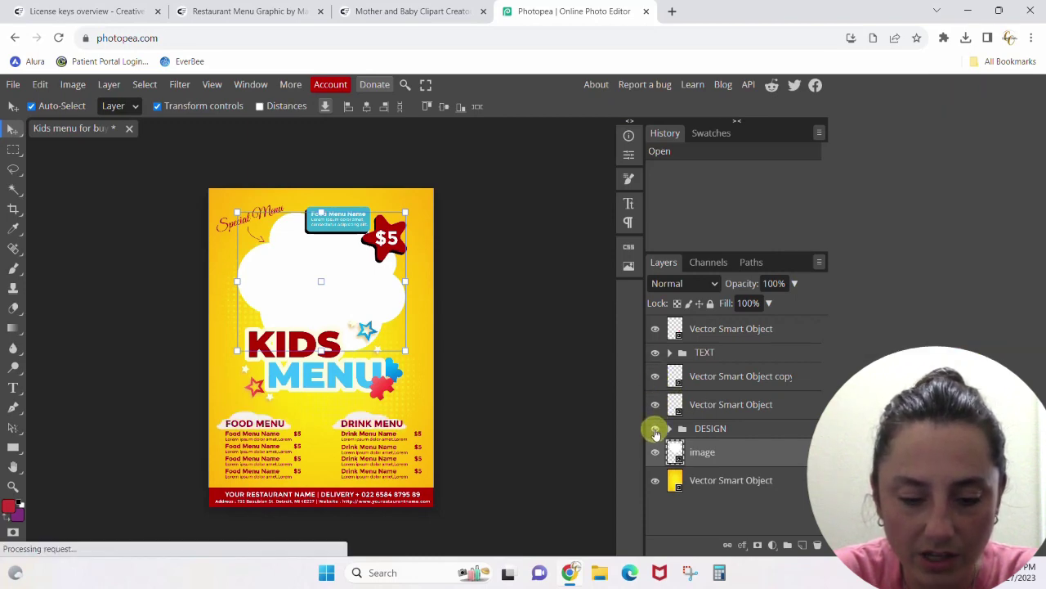
Expand the TEXT group and switch the INFO footer layer off and back on.
click(670, 352)
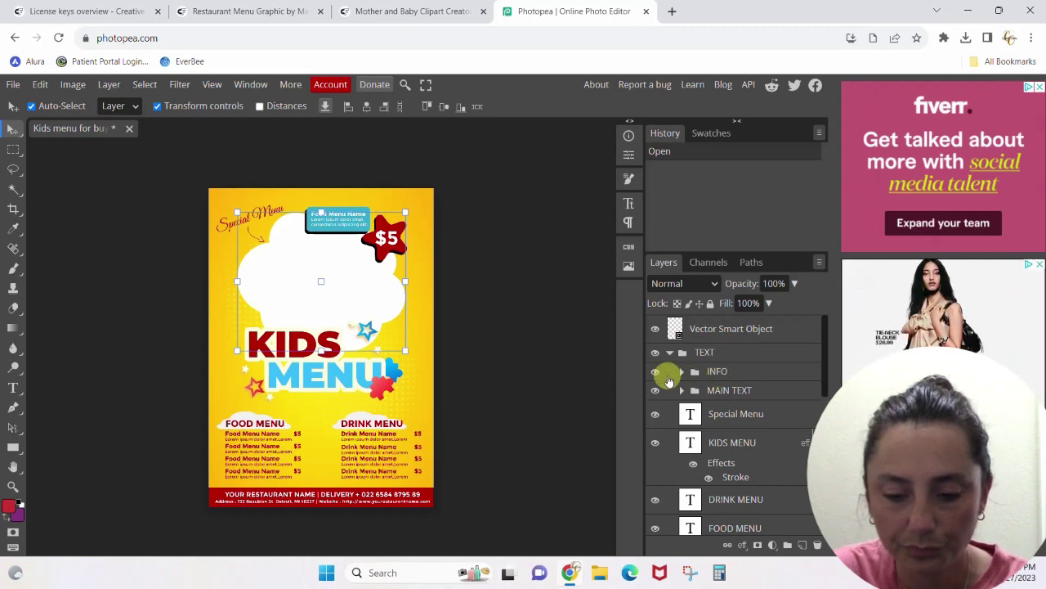
click(655, 372)
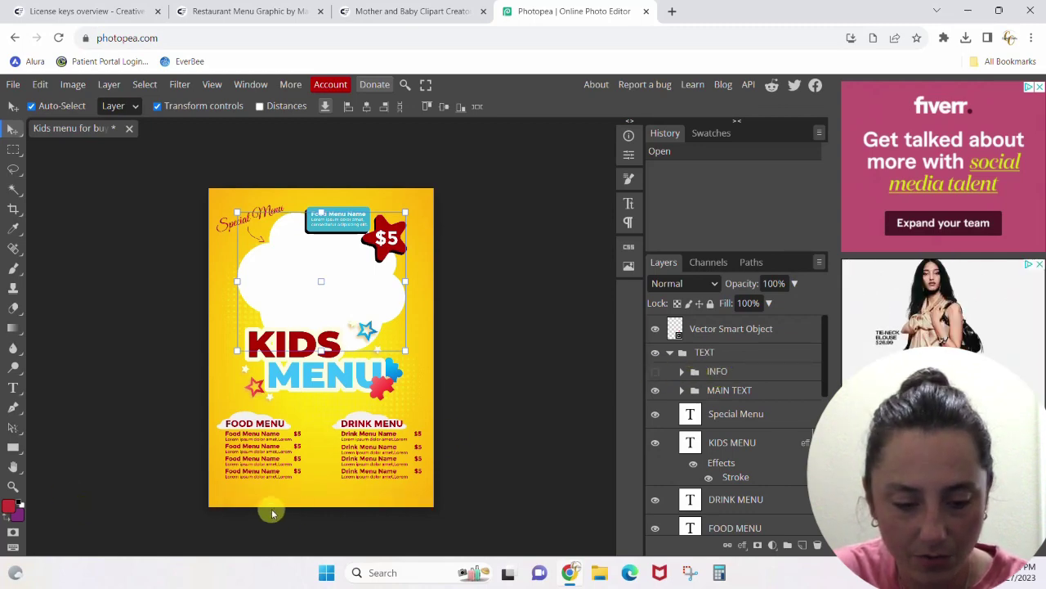
click(655, 372)
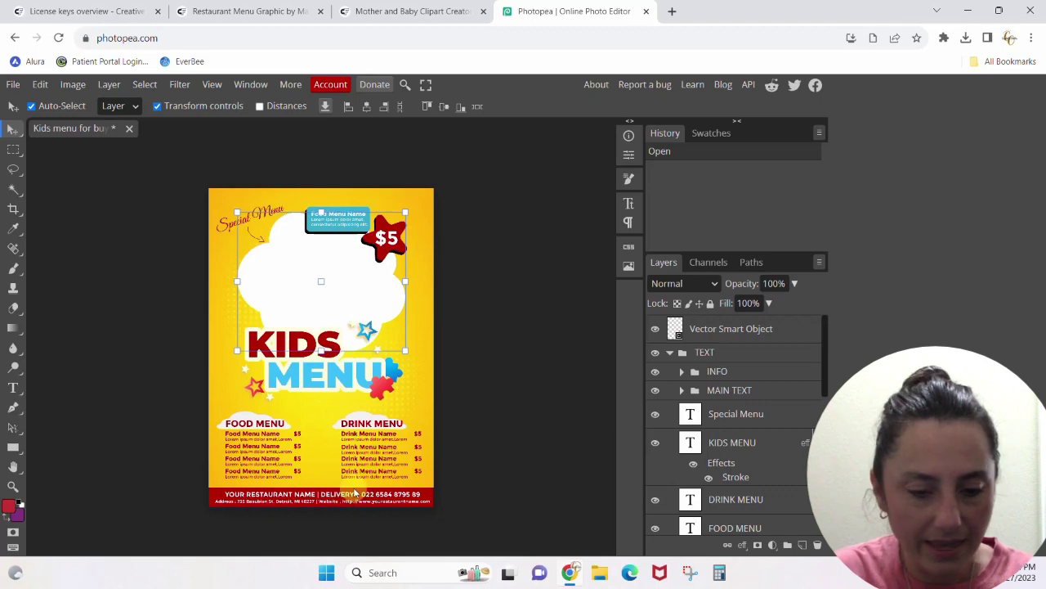
scroll(352, 497, up, 3)
scroll(356, 494, up, 1)
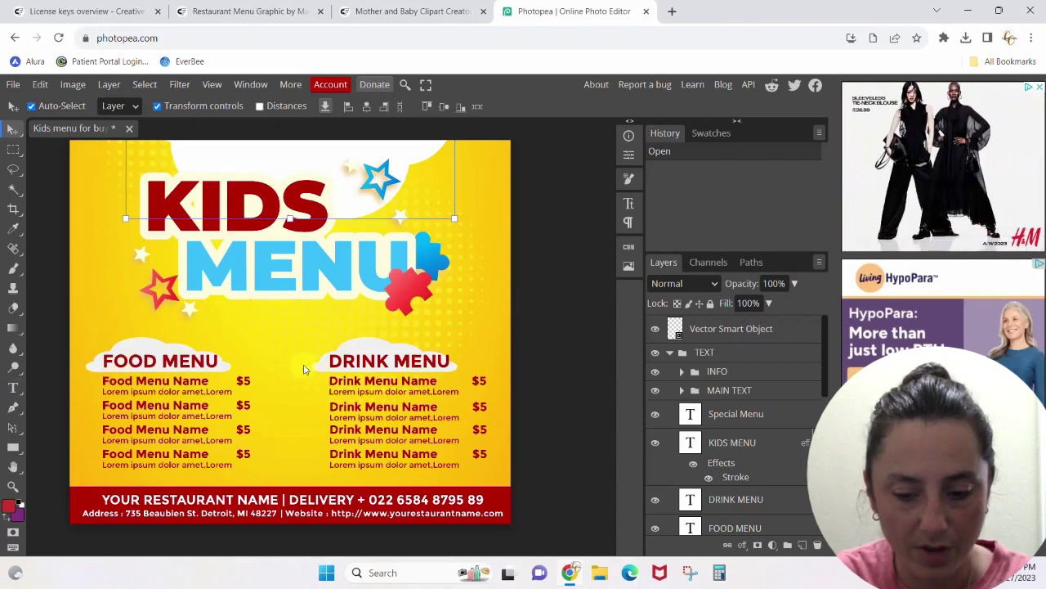
Select each food and drink name layer to find the first food item's layer, then move it up.
drag(824, 368, 827, 388)
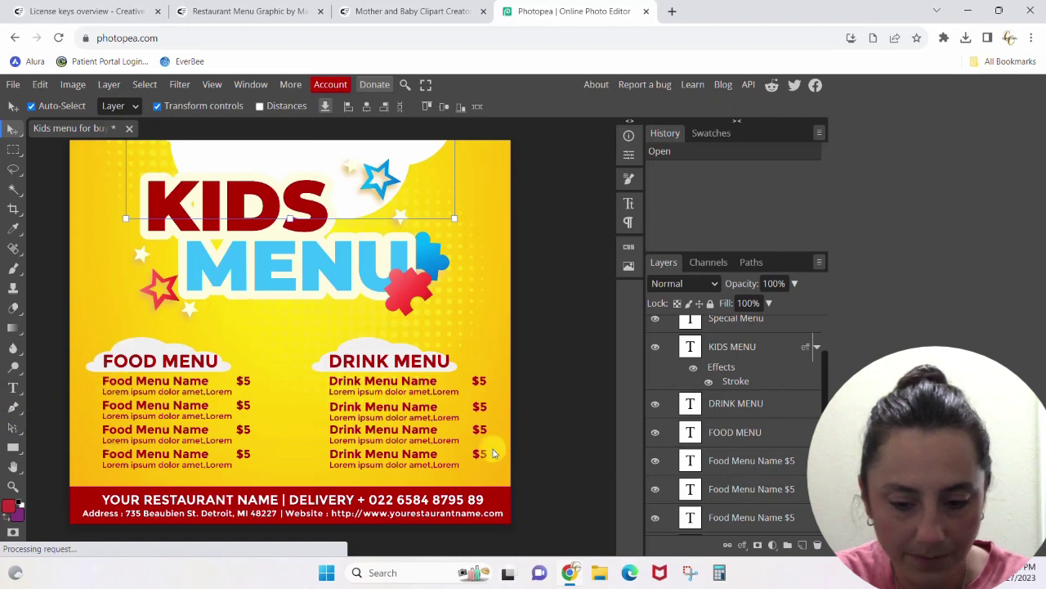
click(733, 461)
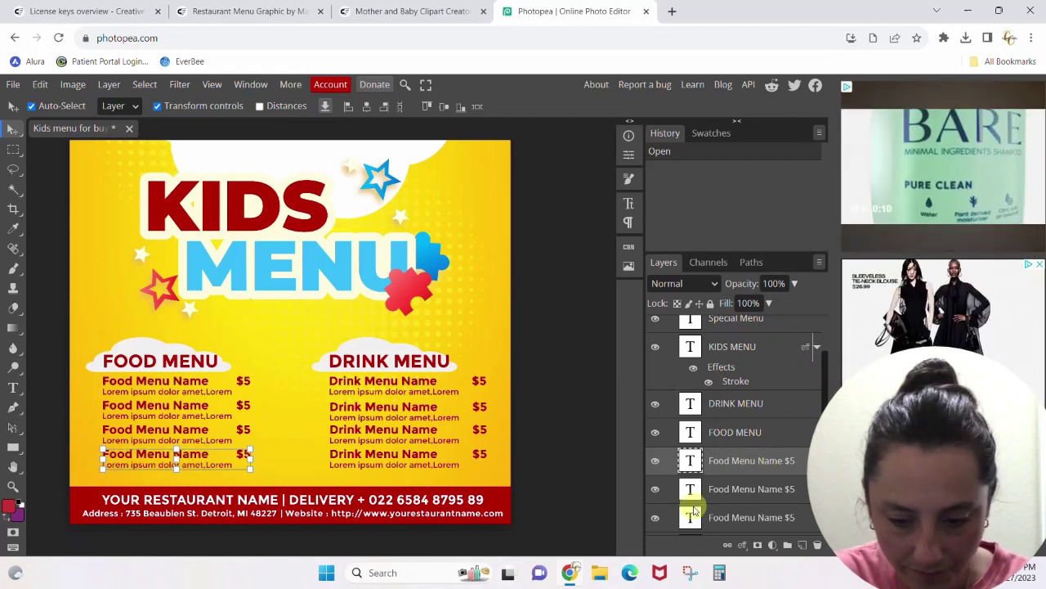
click(759, 490)
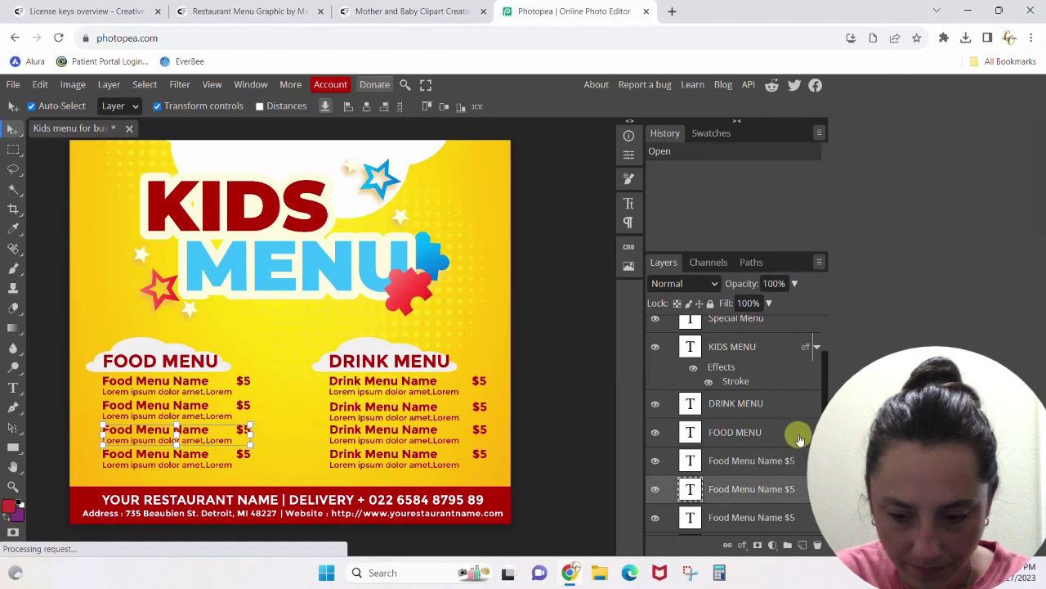
scroll(809, 392, down, 5)
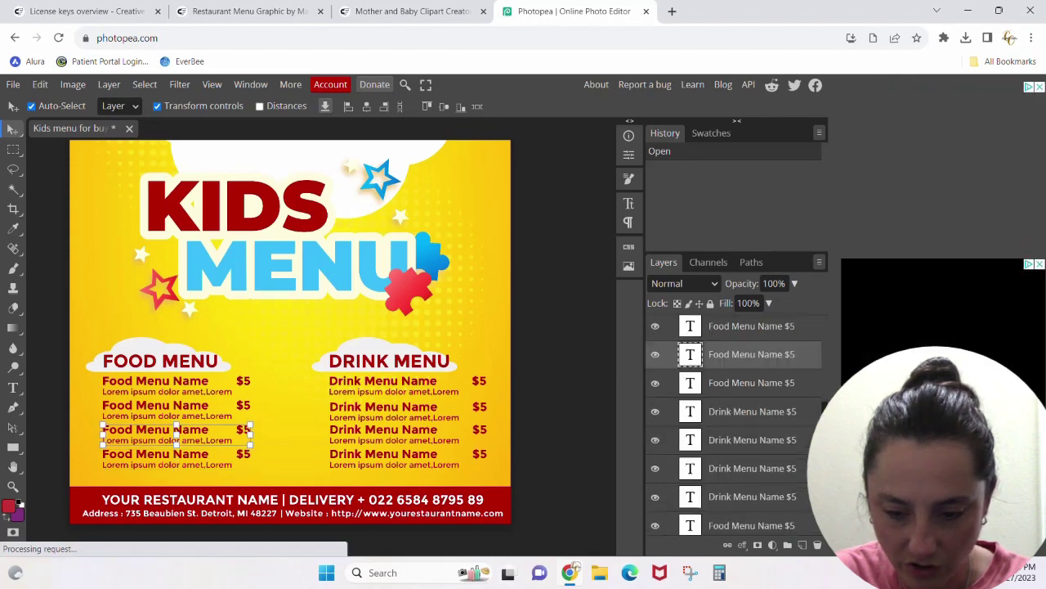
click(761, 383)
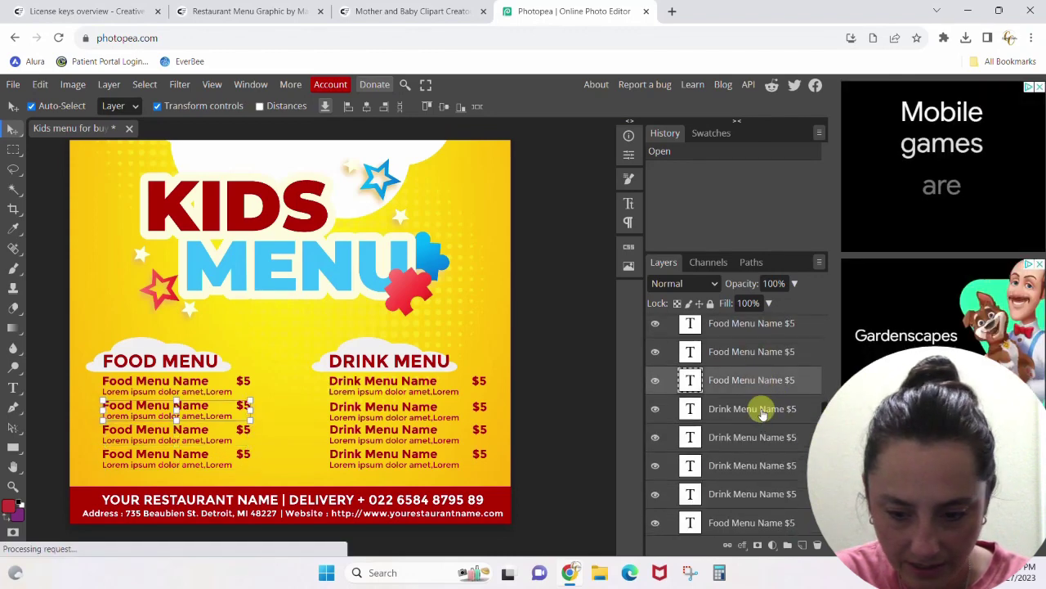
click(760, 410)
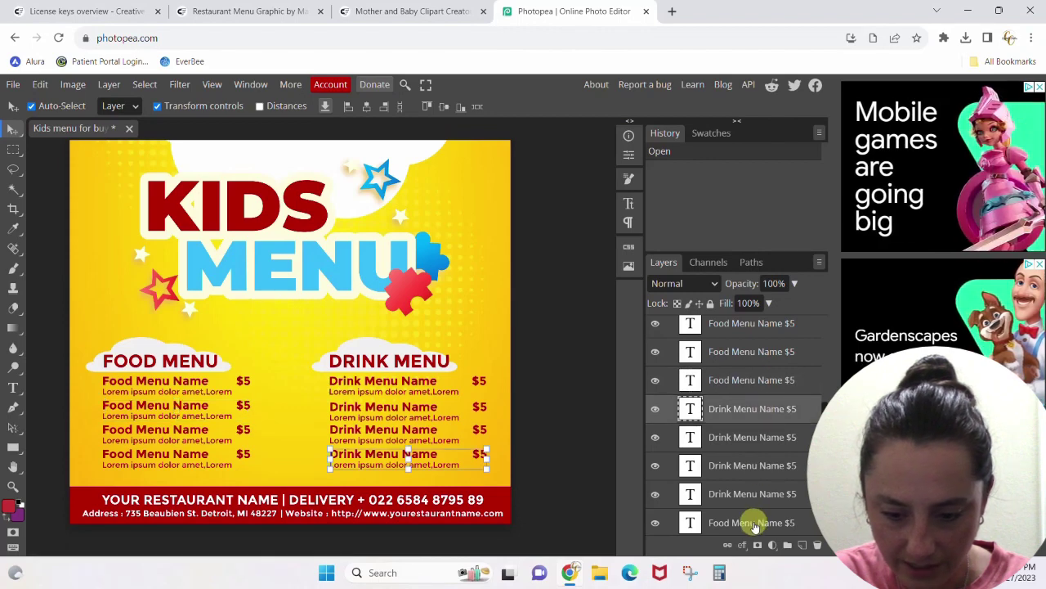
click(750, 522)
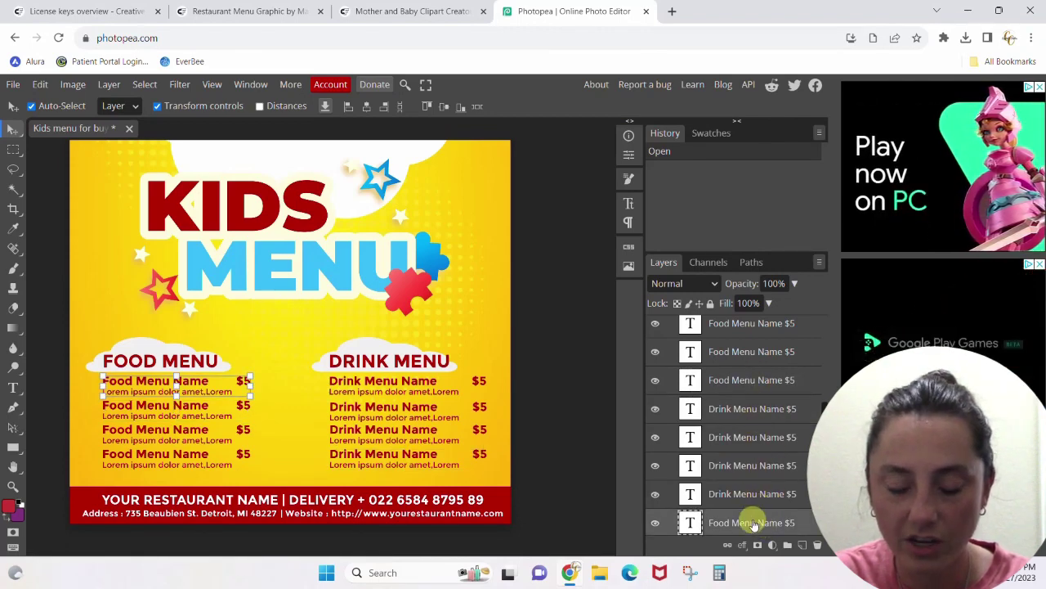
mouse_move(763, 513)
mouse_down()
mouse_move(747, 409)
mouse_move(755, 523)
mouse_up()
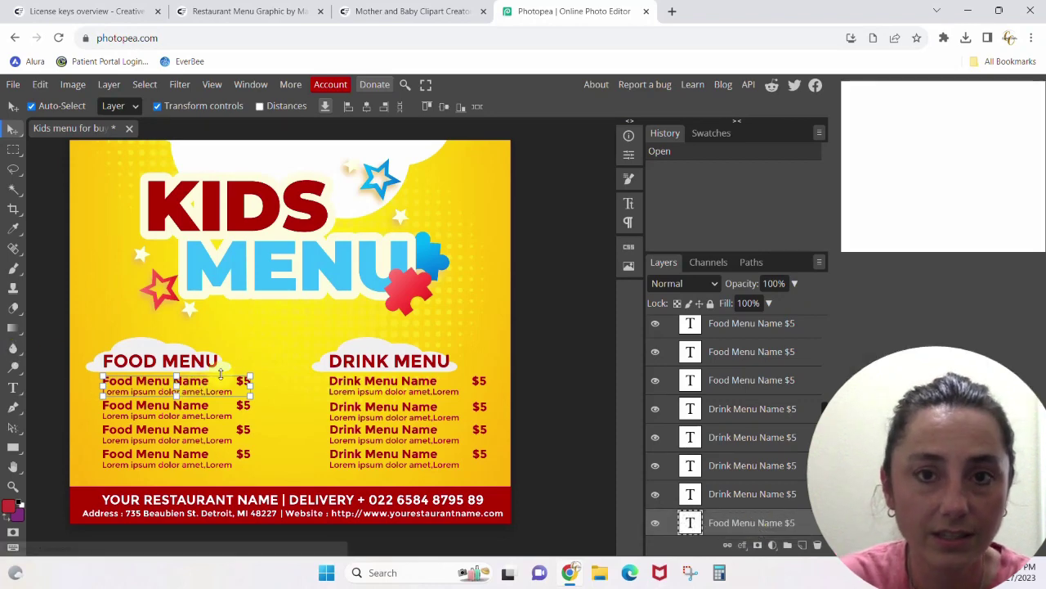
Rename the first food item to Pizza with the description 'choice of toppings'.
click(12, 390)
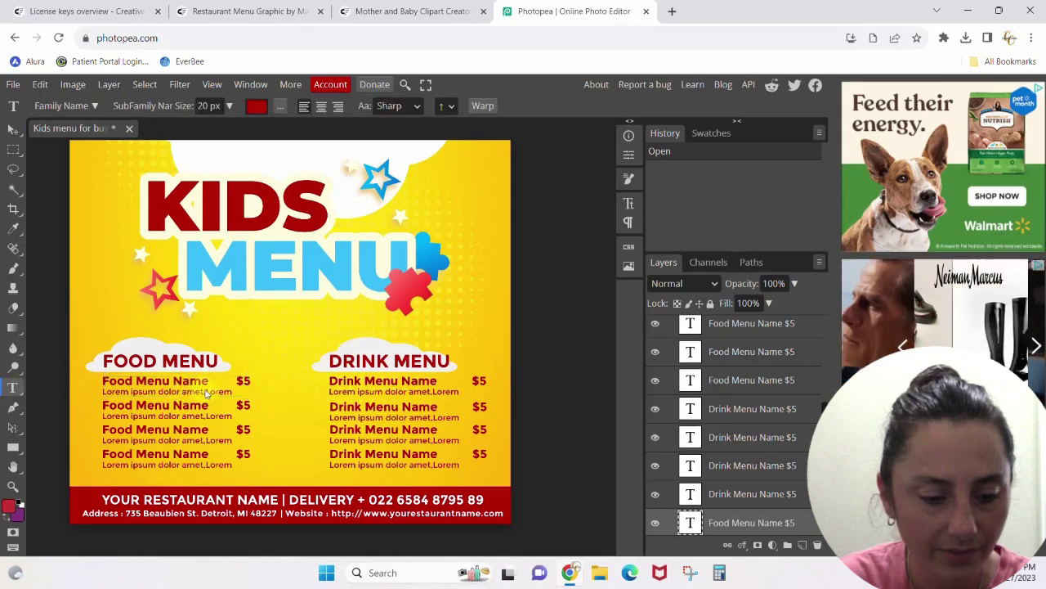
click(106, 377)
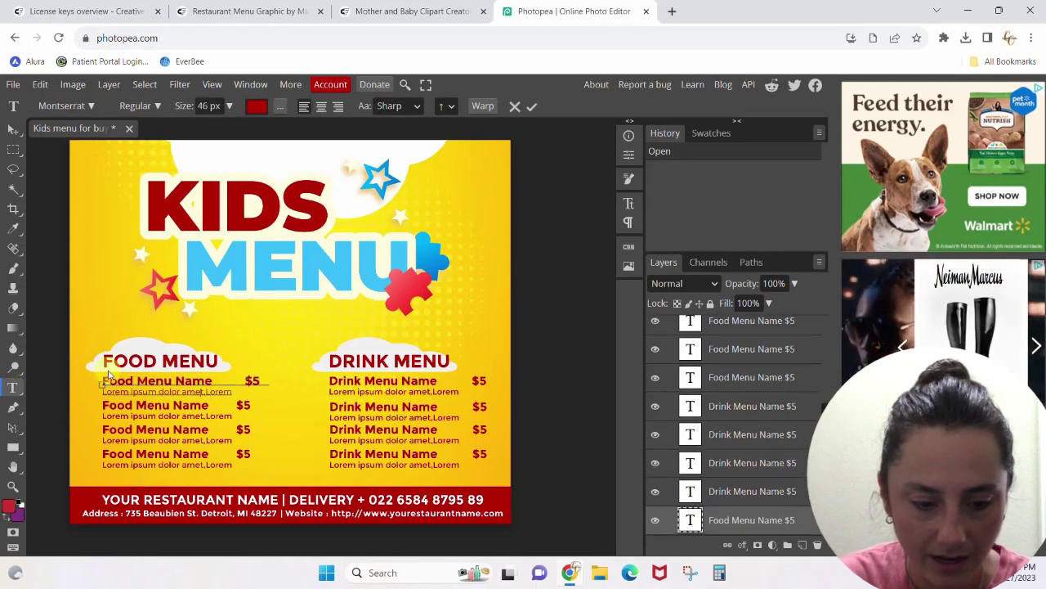
click(223, 380)
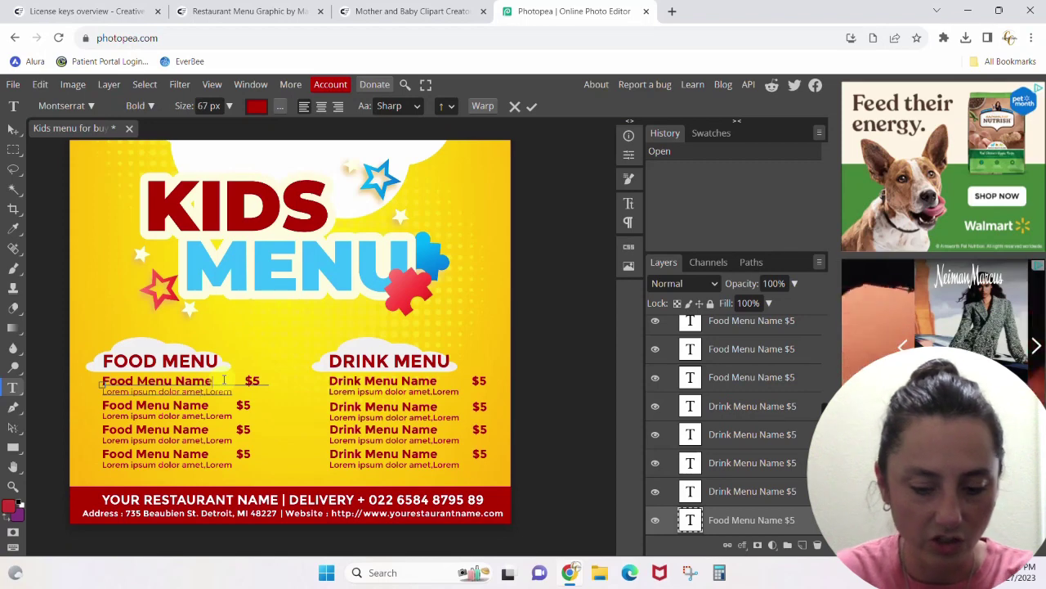
key(BackSpace)
key(BackSpace)
key(BackSpace)
key(BackSpace)
key(BackSpace)
key(BackSpace)
key(BackSpace)
key(BackSpace)
key(BackSpace)
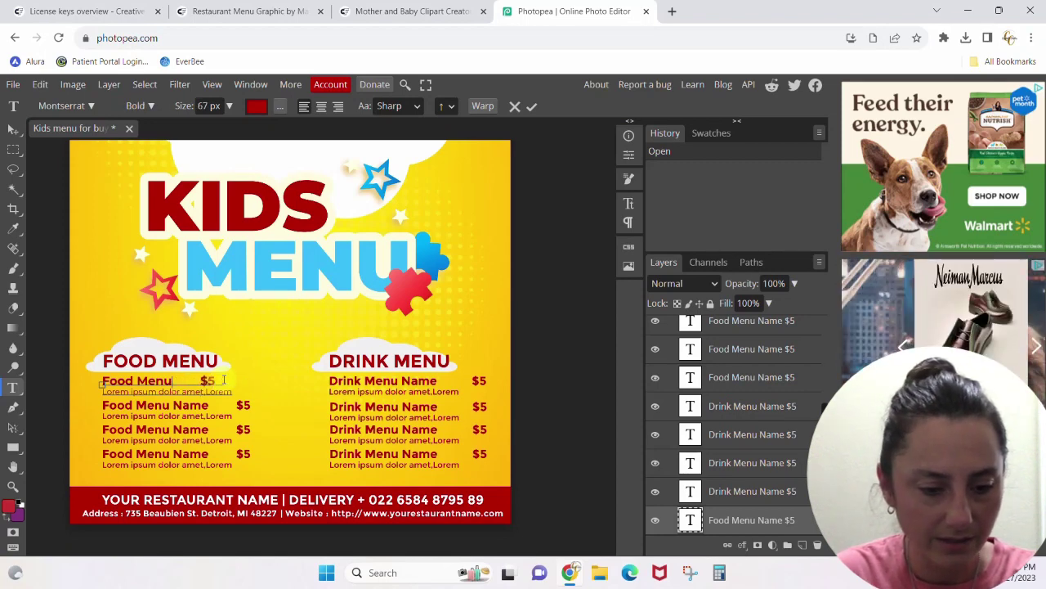
key(BackSpace)
key(BackSpace)
key(BackSpace)
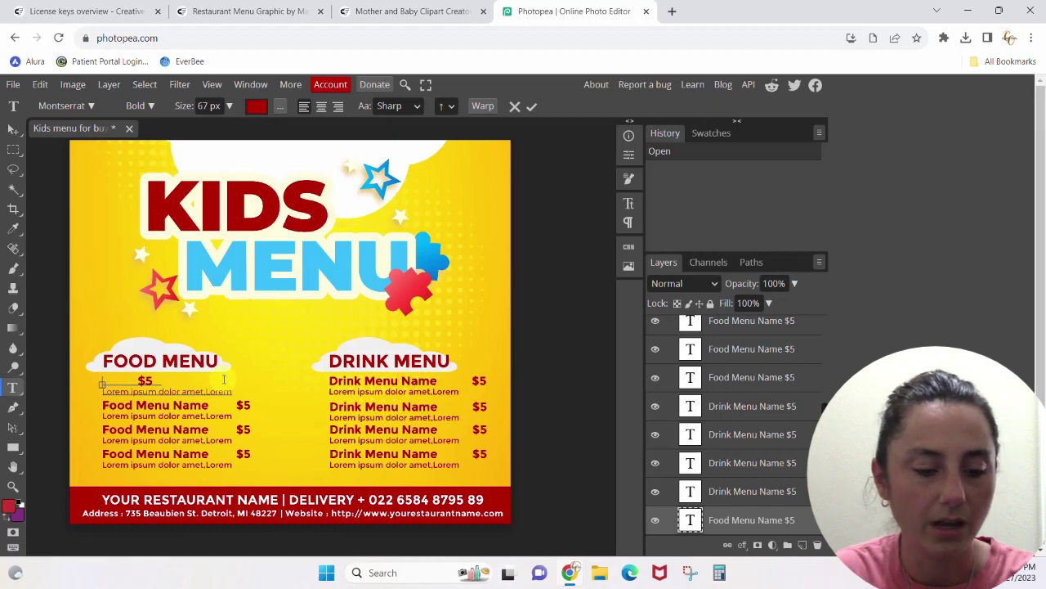
text(Pizza)
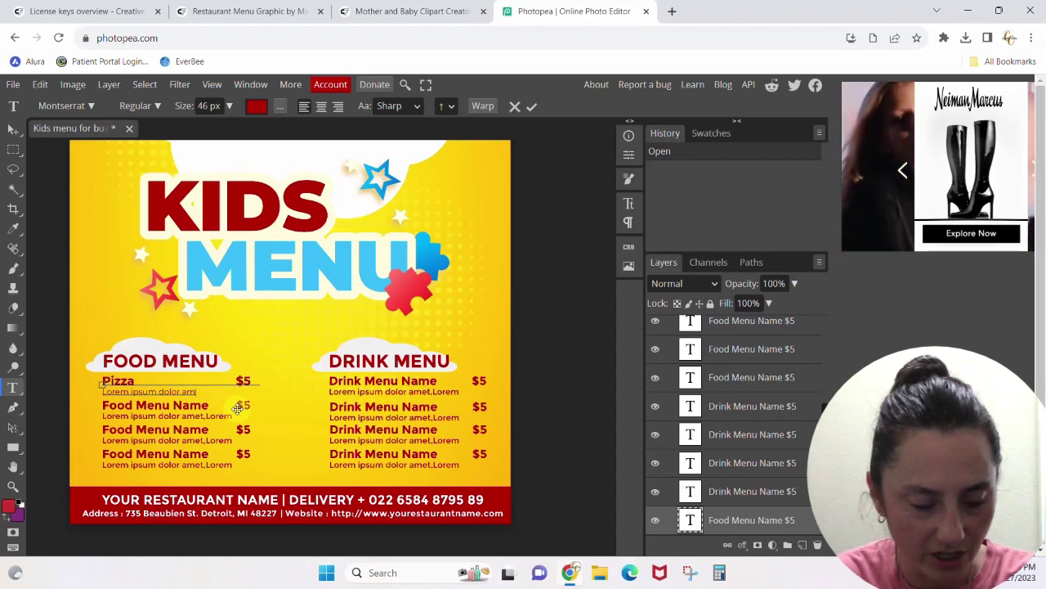
key(BackSpace)
key(BackSpace)
key(BackSpace)
key(BackSpace)
key(BackSpace)
key(BackSpace)
key(BackSpace)
key(BackSpace)
key(BackSpace)
key(BackSpace)
key(BackSpace)
key(BackSpace)
key(BackSpace)
key(BackSpace)
key(BackSpace)
key(BackSpace)
key(BackSpace)
key(BackSpace)
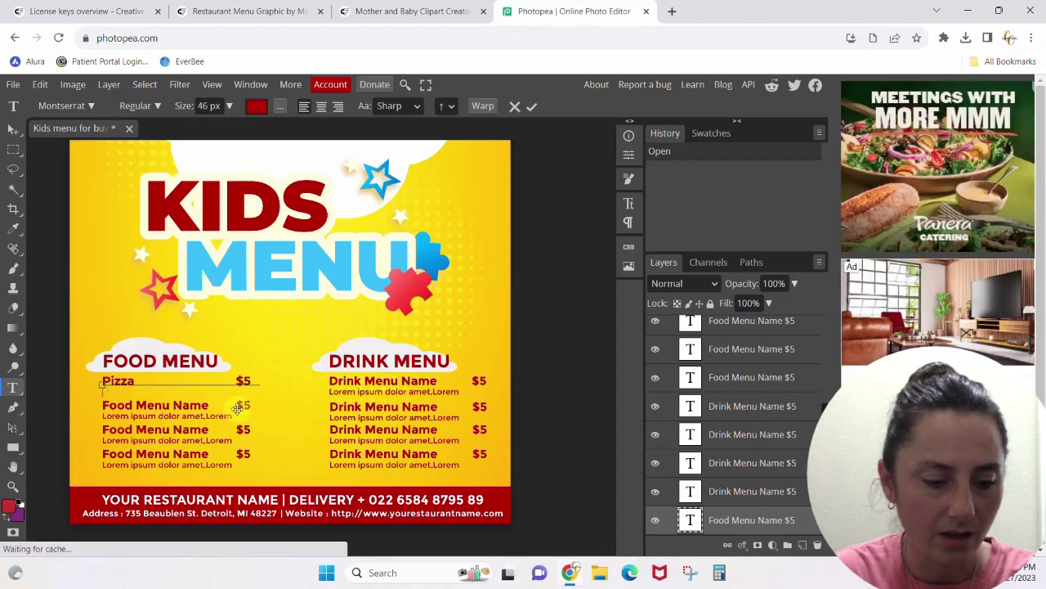
text(choice of toppings)
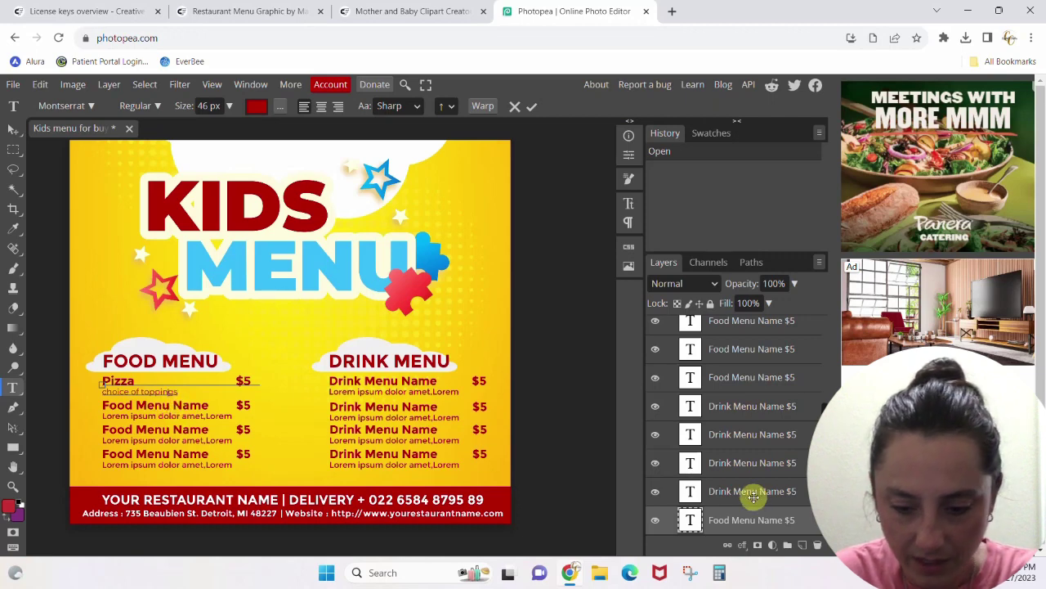
click(751, 379)
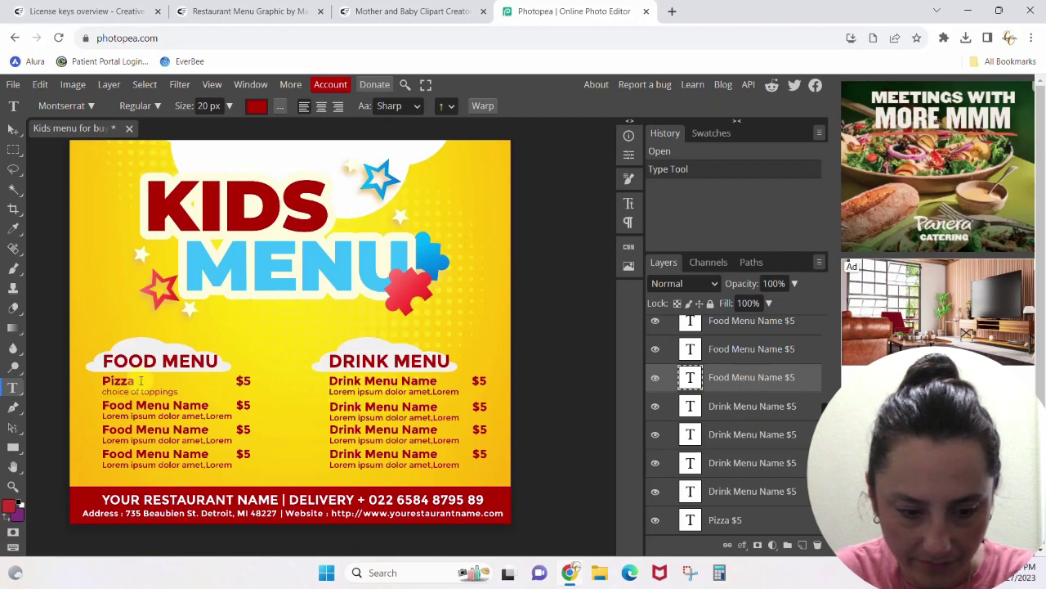
Replace the second food item's placeholder name with Chicken Nuggets and commit it.
click(214, 406)
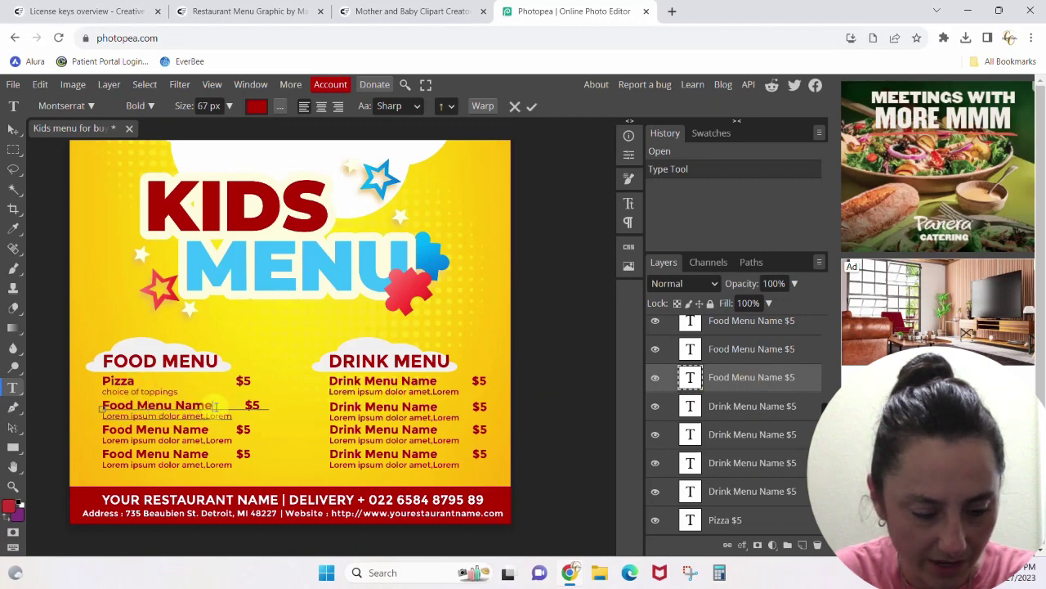
key(BackSpace)
key(BackSpace)
key(BackSpace)
key(BackSpace)
key(BackSpace)
key(BackSpace)
key(BackSpace)
key(BackSpace)
key(BackSpace)
key(BackSpace)
key(BackSpace)
key(BackSpace)
key(BackSpace)
key(BackSpace)
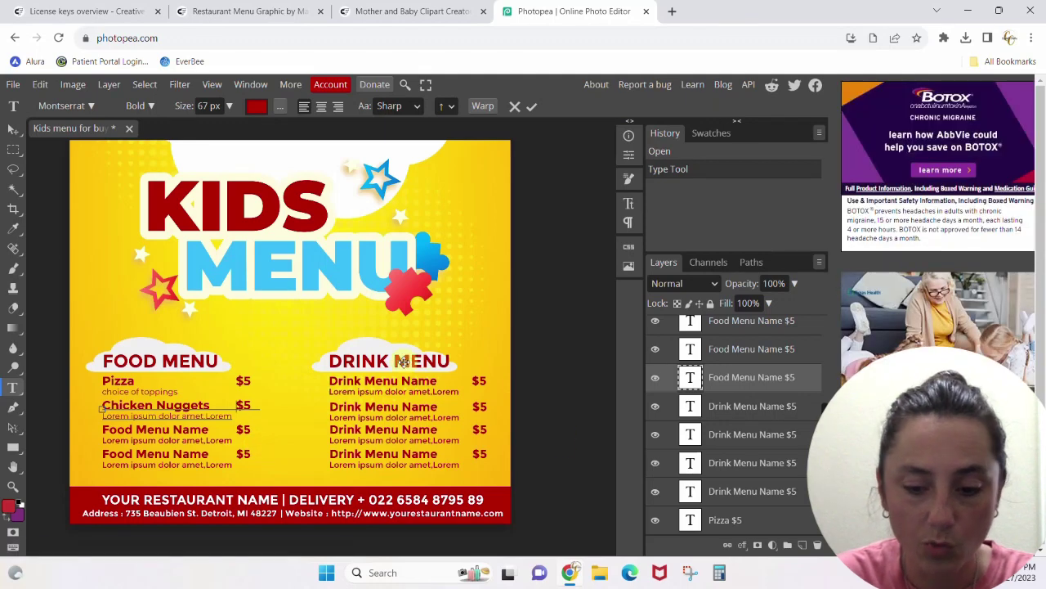
click(739, 470)
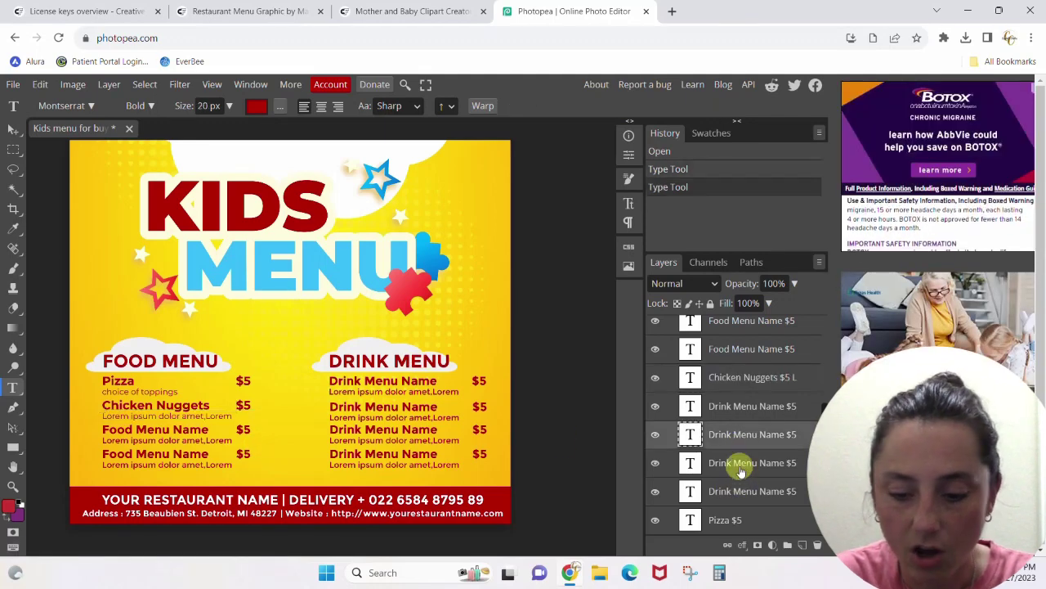
click(740, 491)
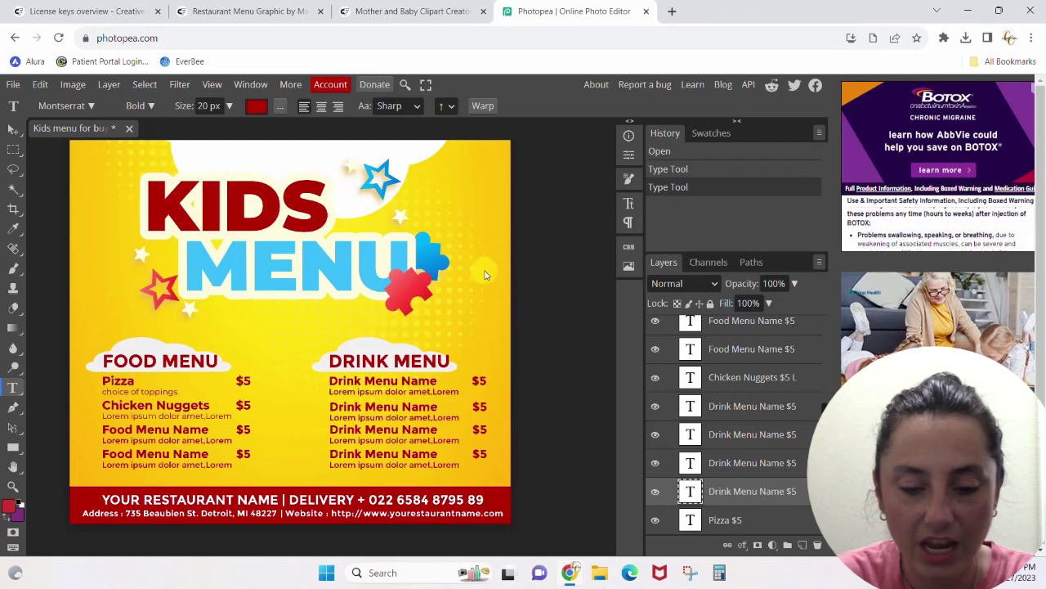
Hide the Special Menu script heading and discard the stray empty text layer.
scroll(483, 260, up, 8)
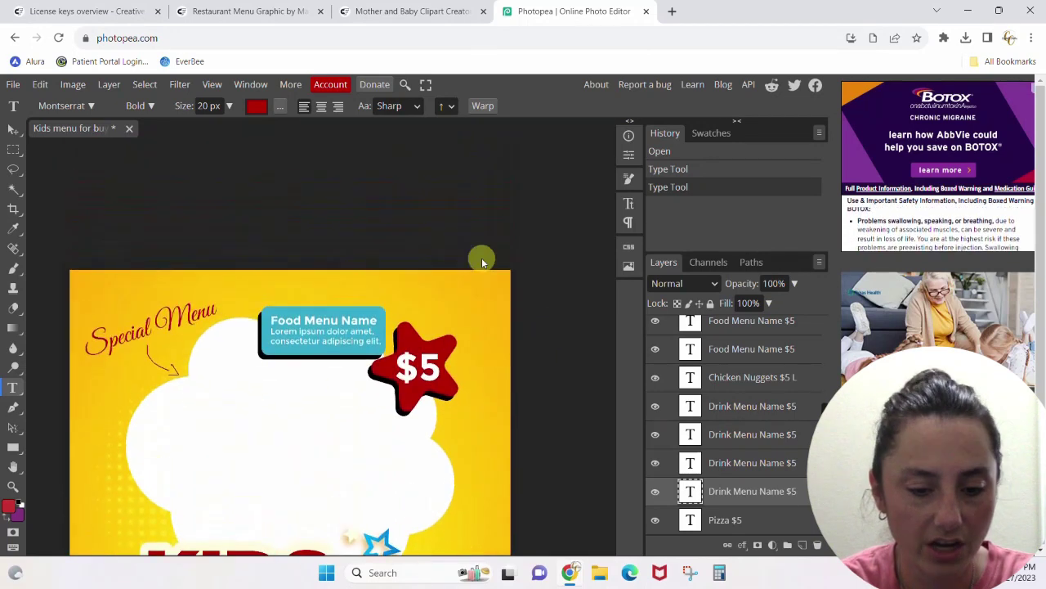
scroll(481, 260, down, 1)
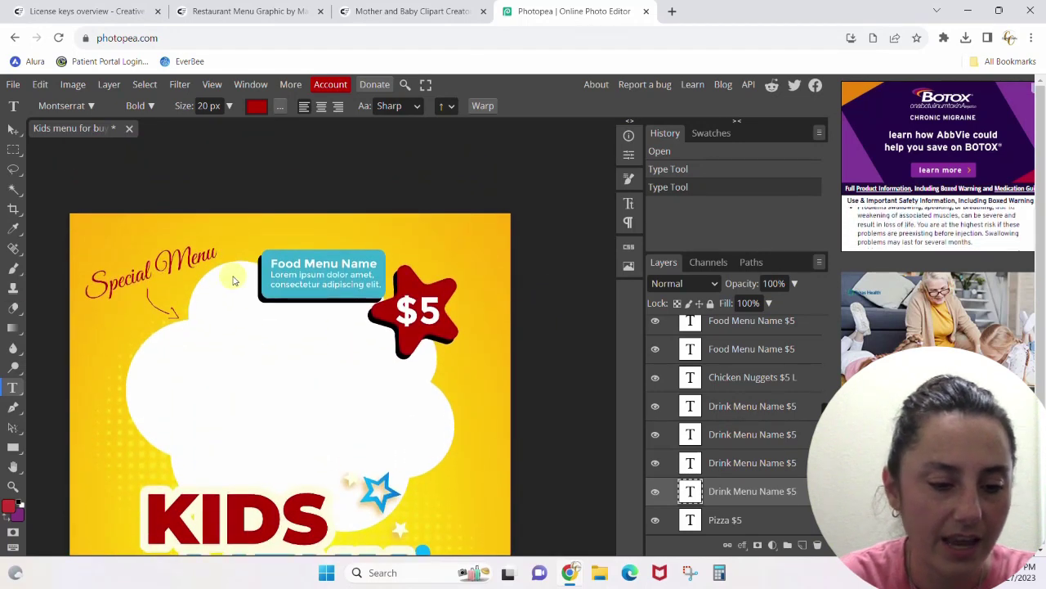
click(181, 264)
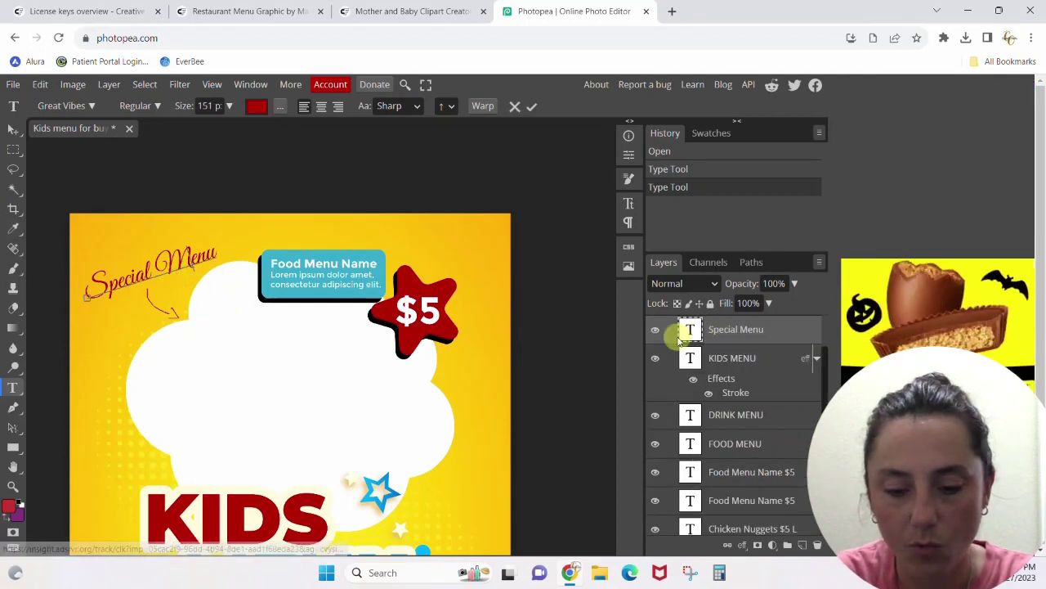
click(657, 331)
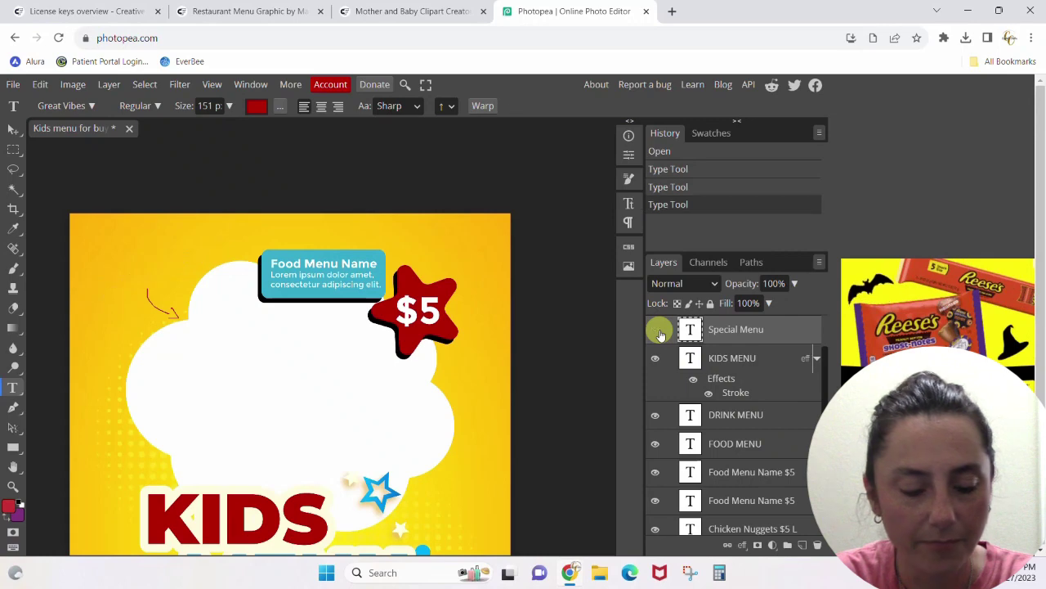
click(160, 310)
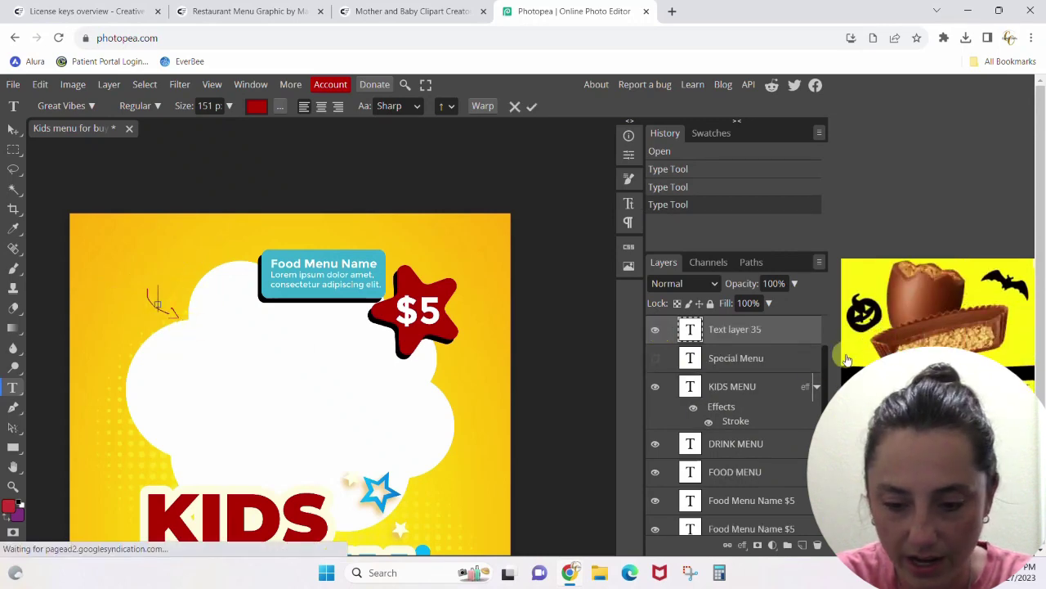
key(Escape)
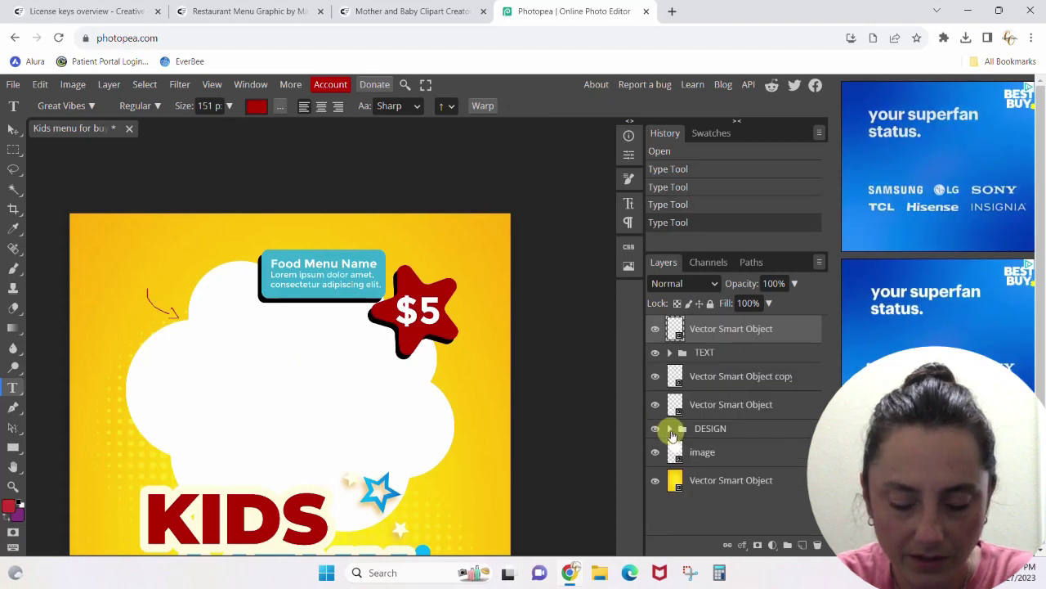
Expand the DESIGN group and hide its Layer 1.
click(669, 428)
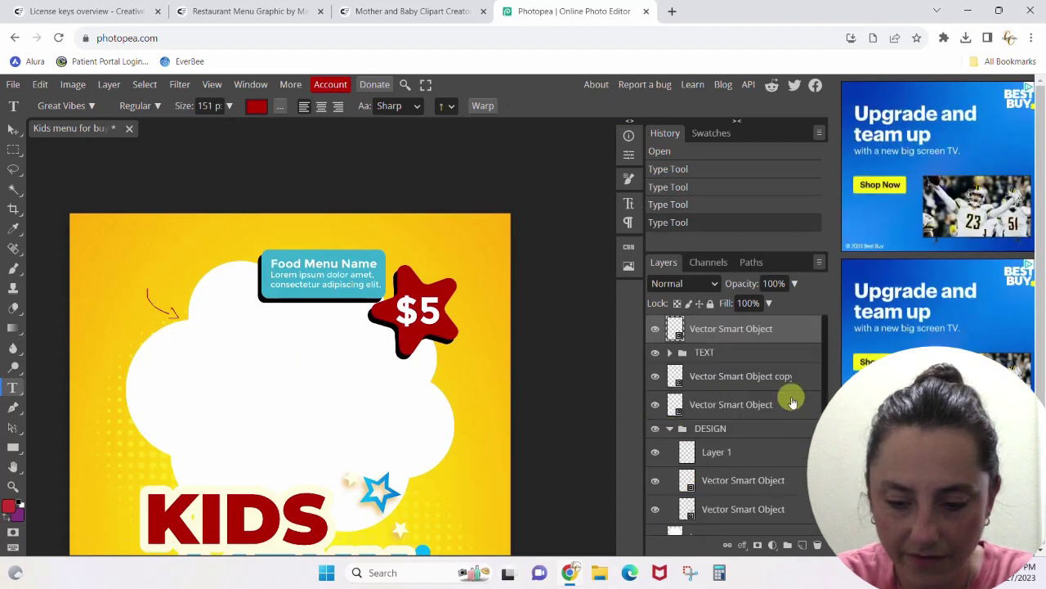
scroll(820, 412, down, 1)
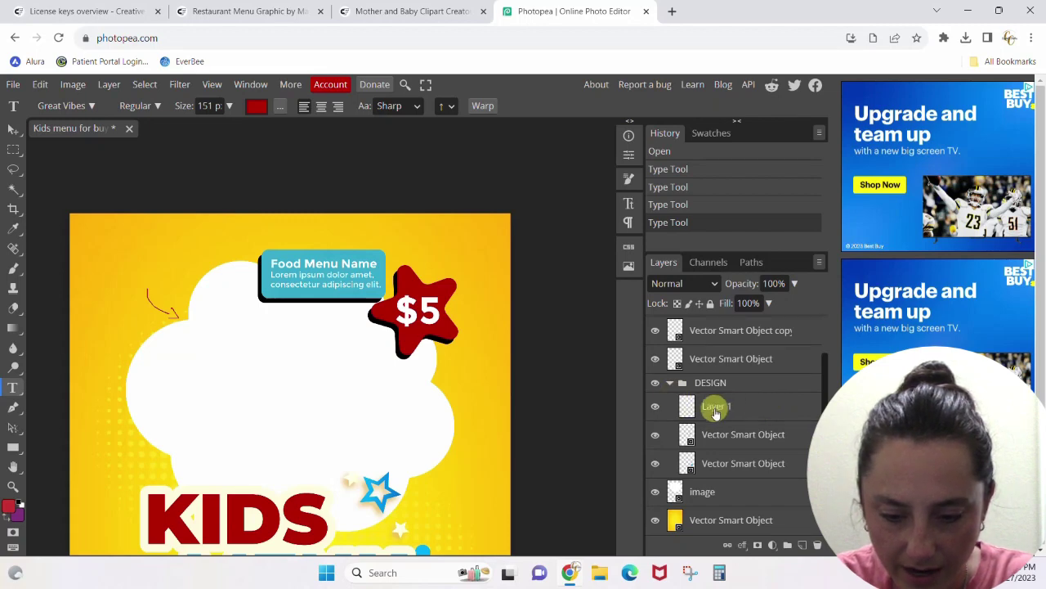
click(655, 408)
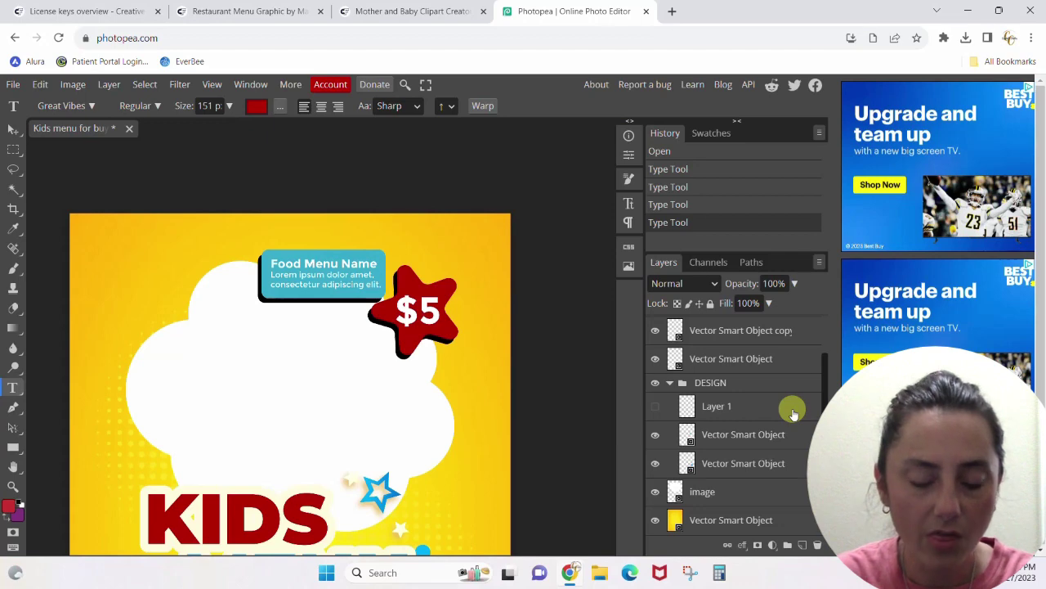
click(334, 286)
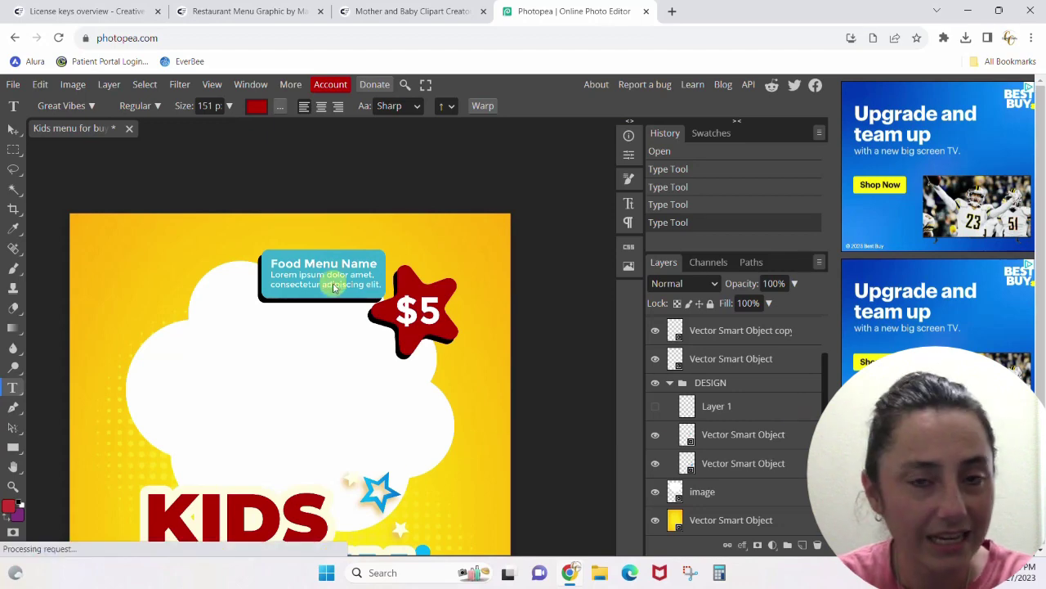
Change the star price to $6.99 and set the 6.99 part to 100 px.
click(429, 315)
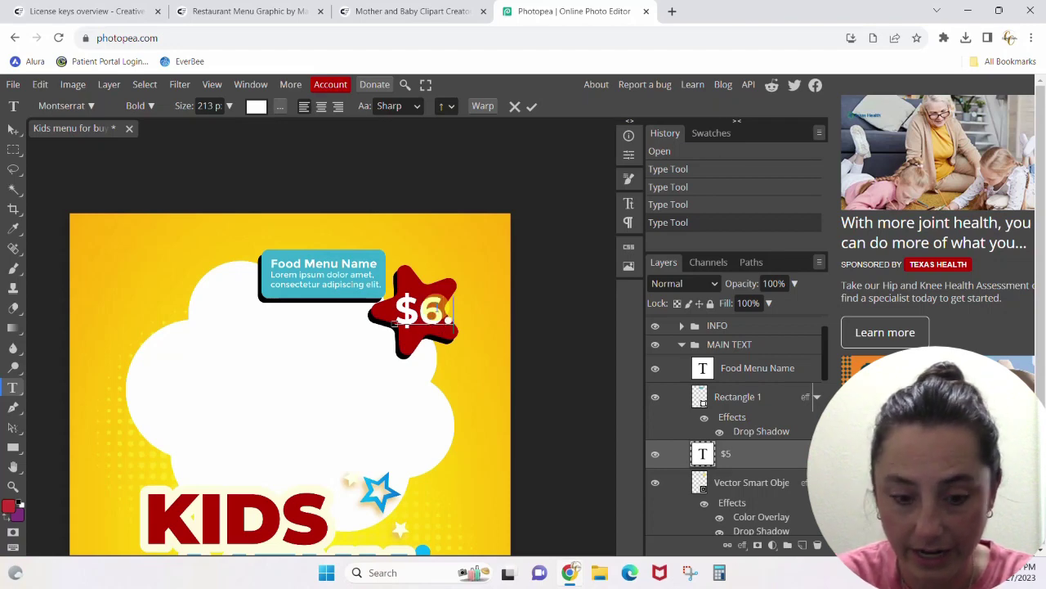
text(99)
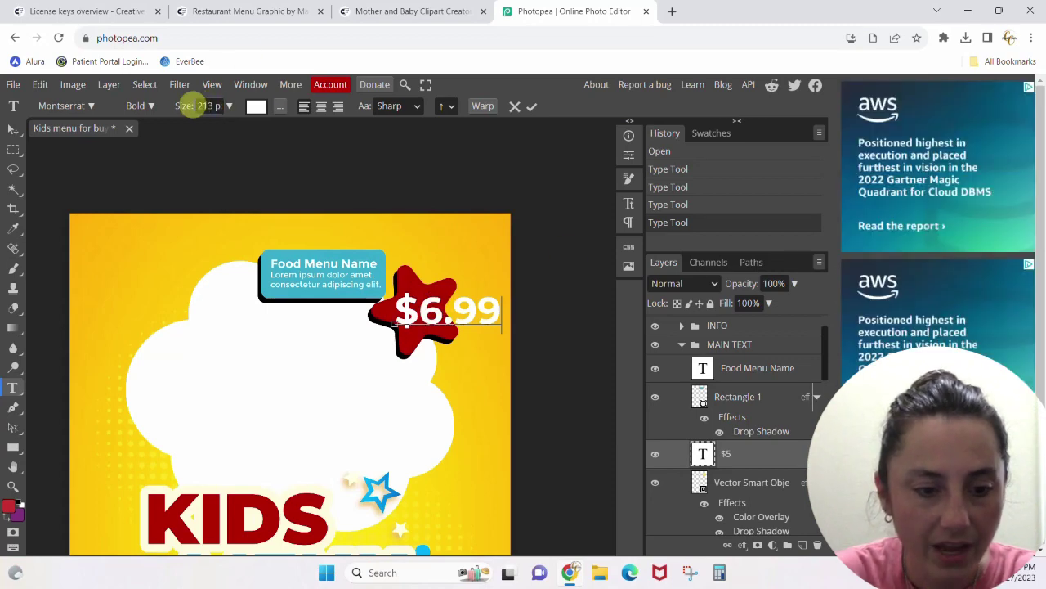
click(211, 106)
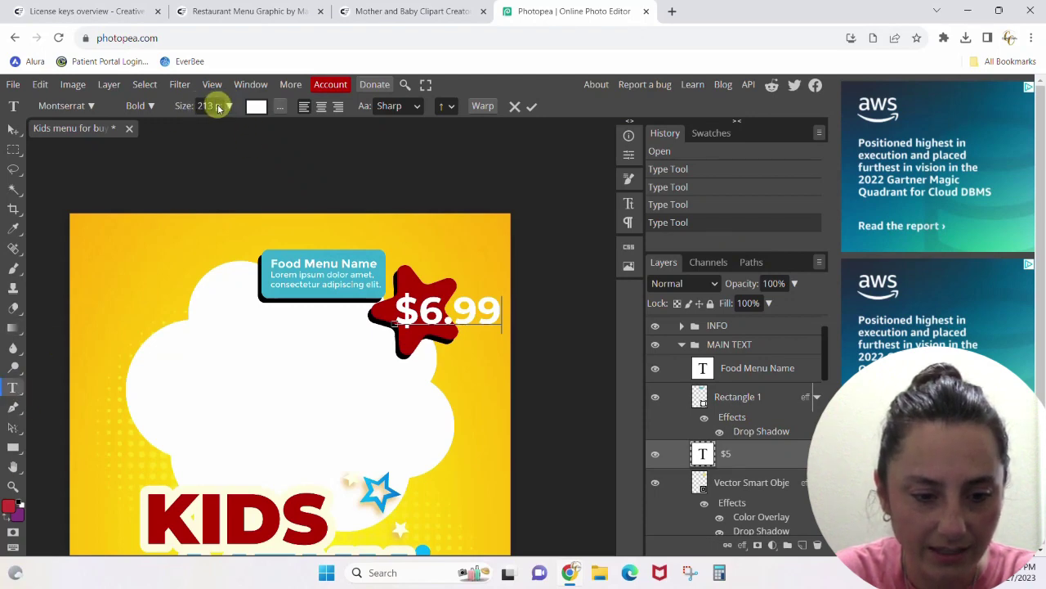
click(211, 106)
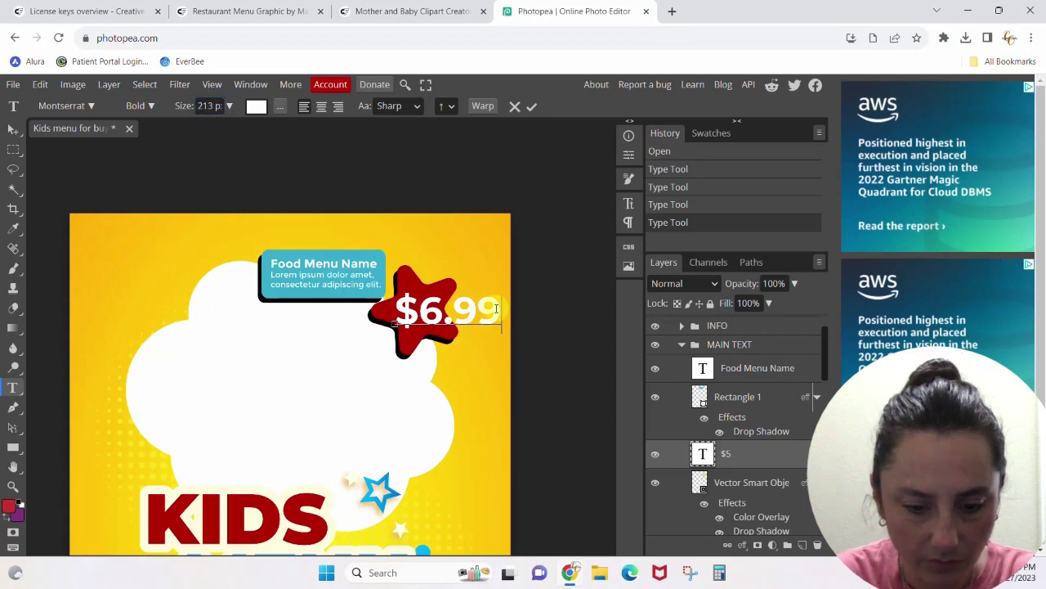
drag(496, 309, 419, 311)
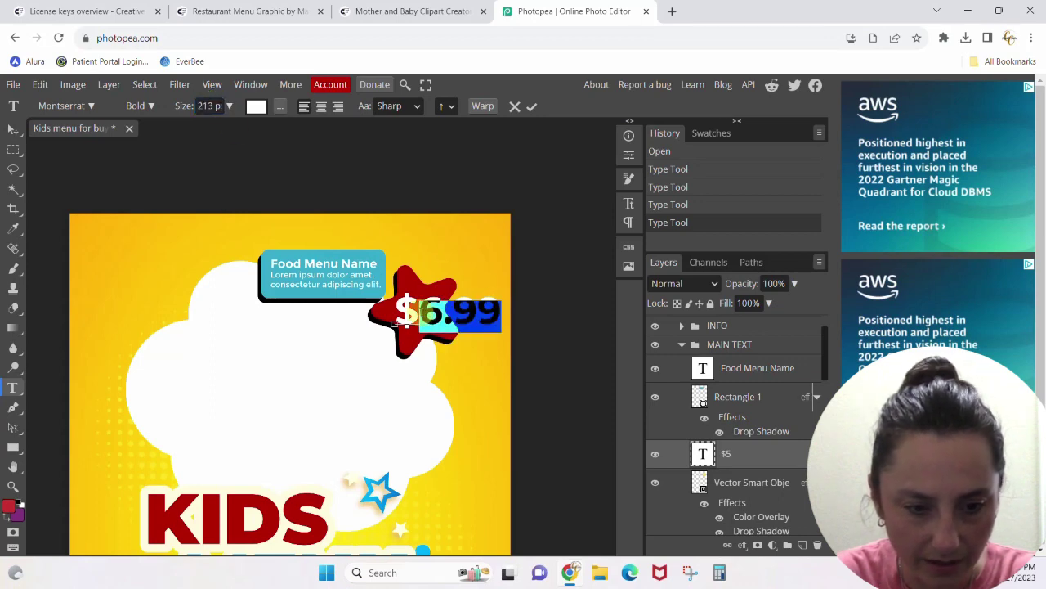
click(200, 106)
click(216, 106)
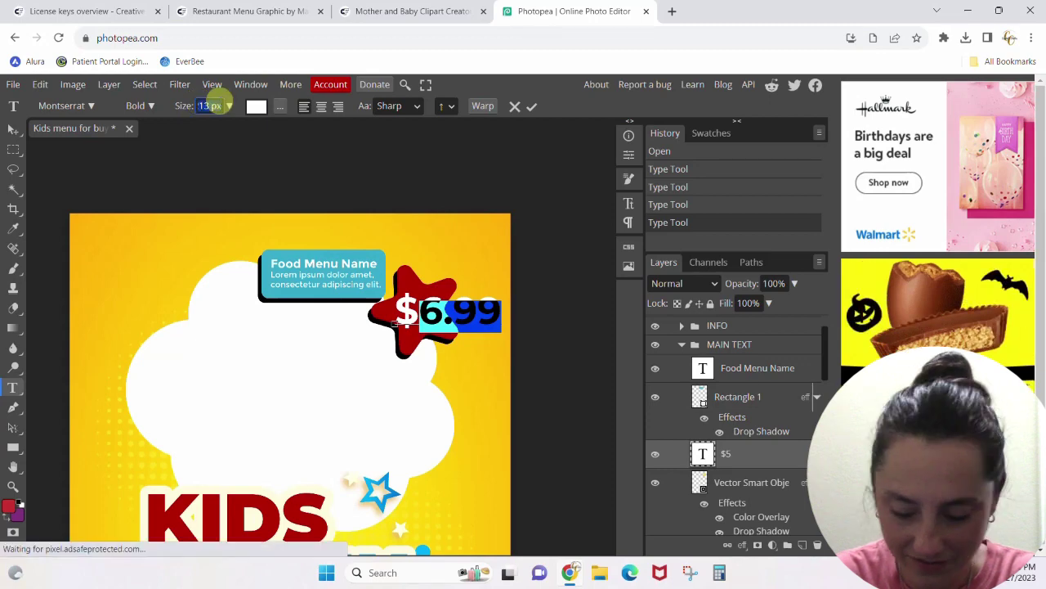
text(100)
key(Return)
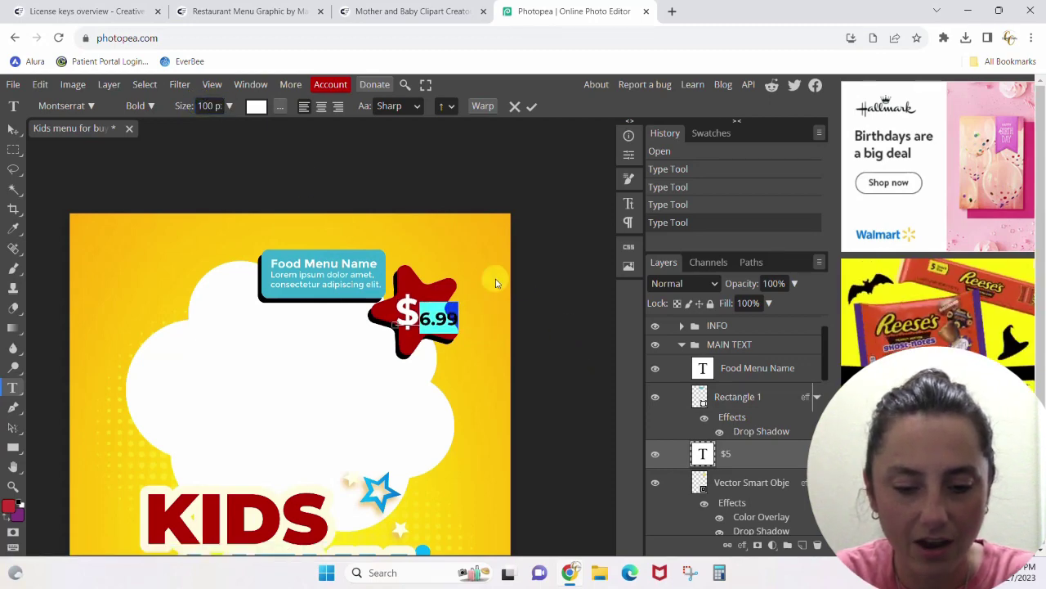
click(472, 371)
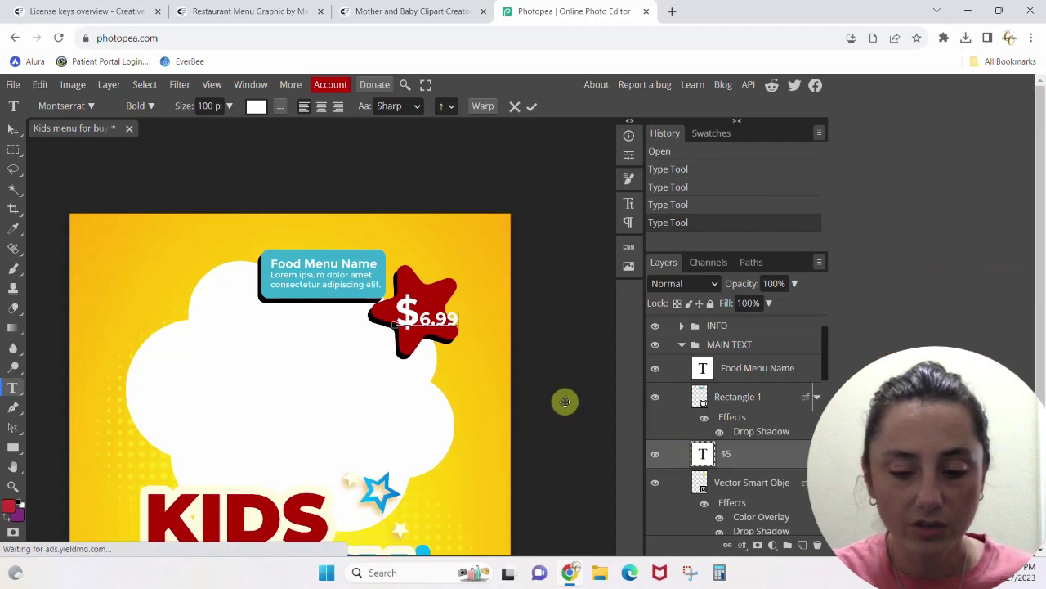
scroll(565, 401, down, 1)
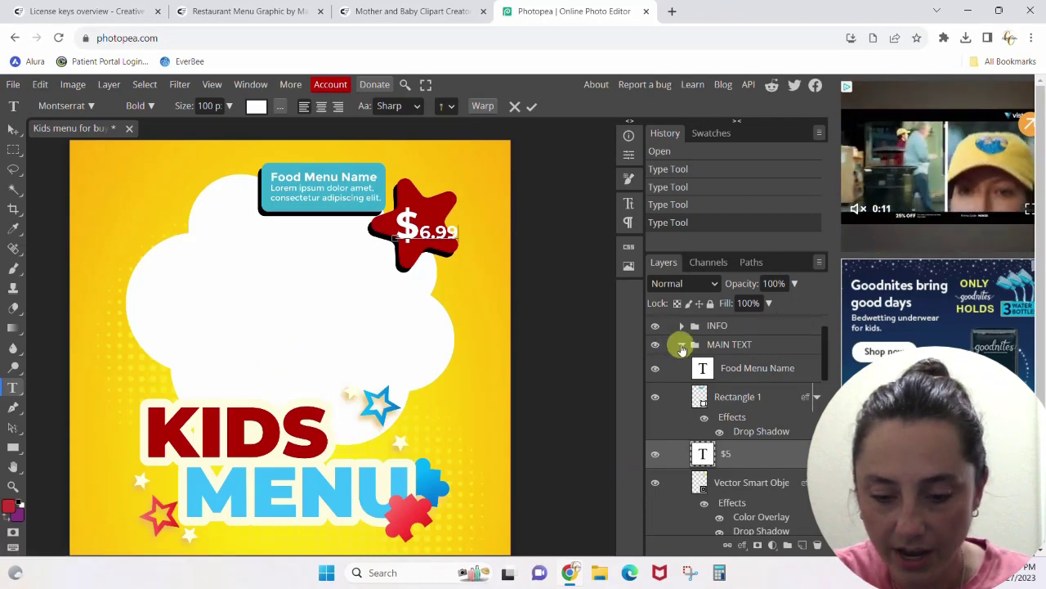
Commit the $6.99 edit and collapse the MAIN TEXT group.
click(769, 344)
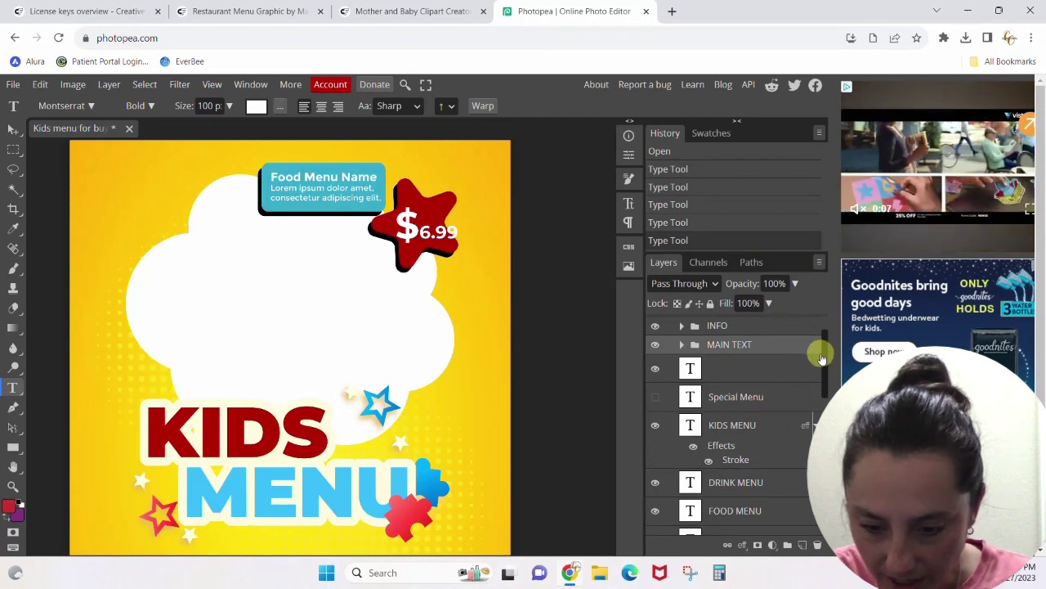
scroll(825, 393, down, 1)
scroll(826, 392, down, 10)
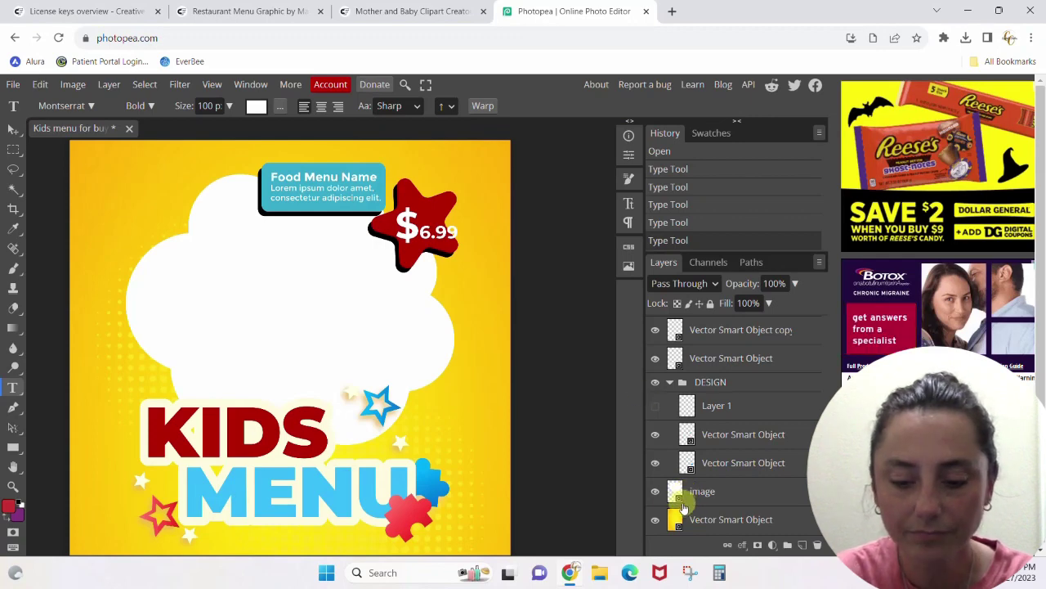
Open the 'image' layer's smart object as the Consumer-Bulletin document with its cloud placeholder.
click(681, 503)
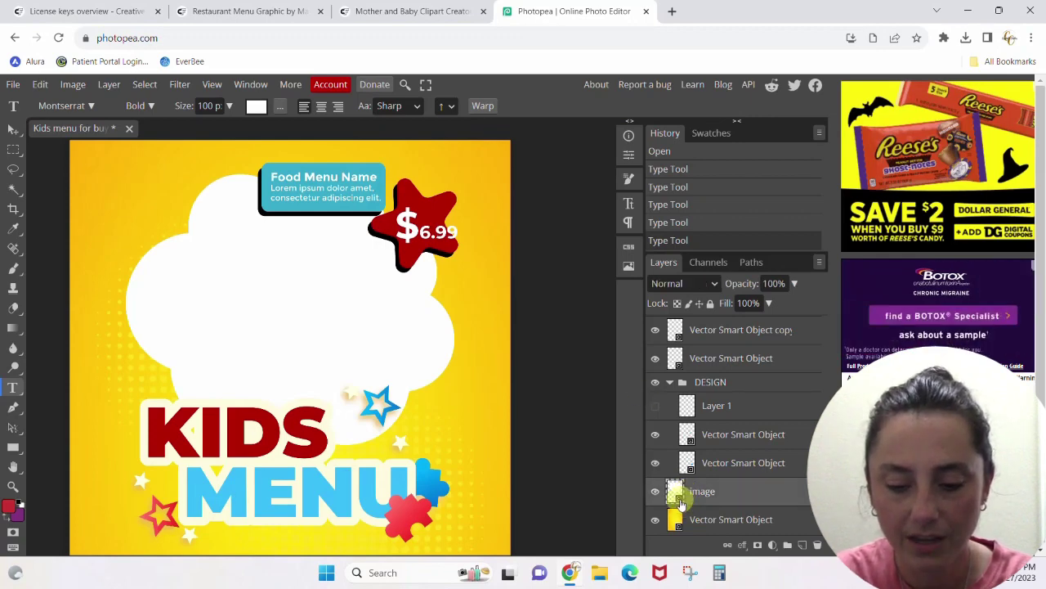
double_click(679, 498)
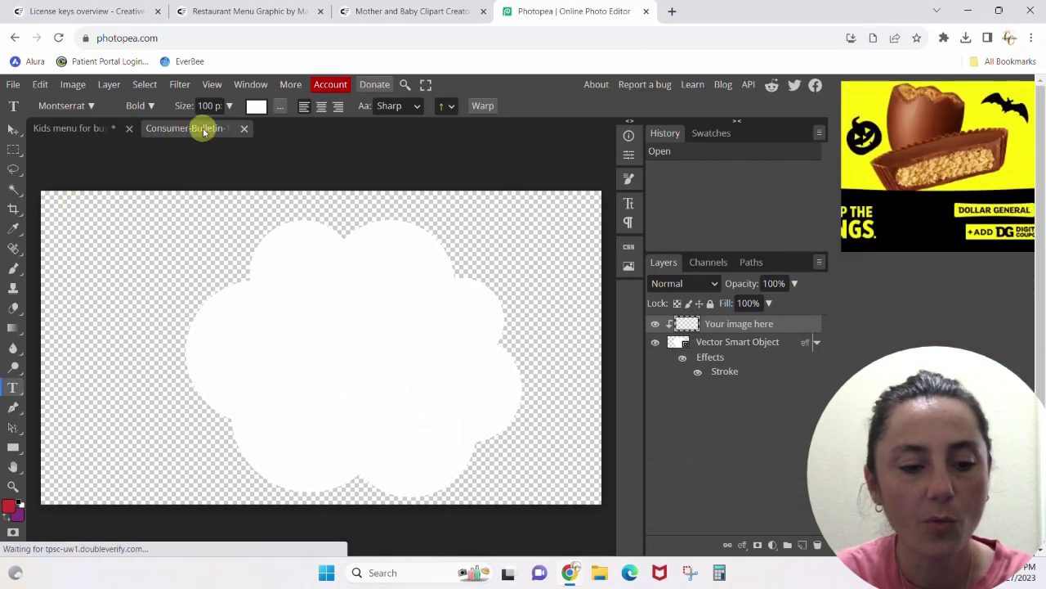
click(58, 130)
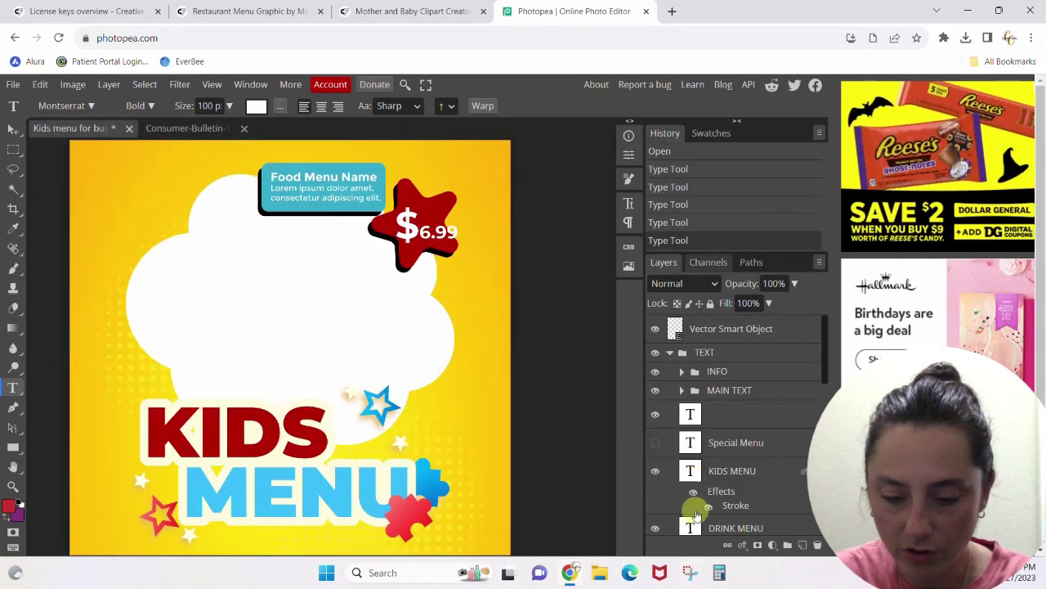
drag(822, 345, 823, 483)
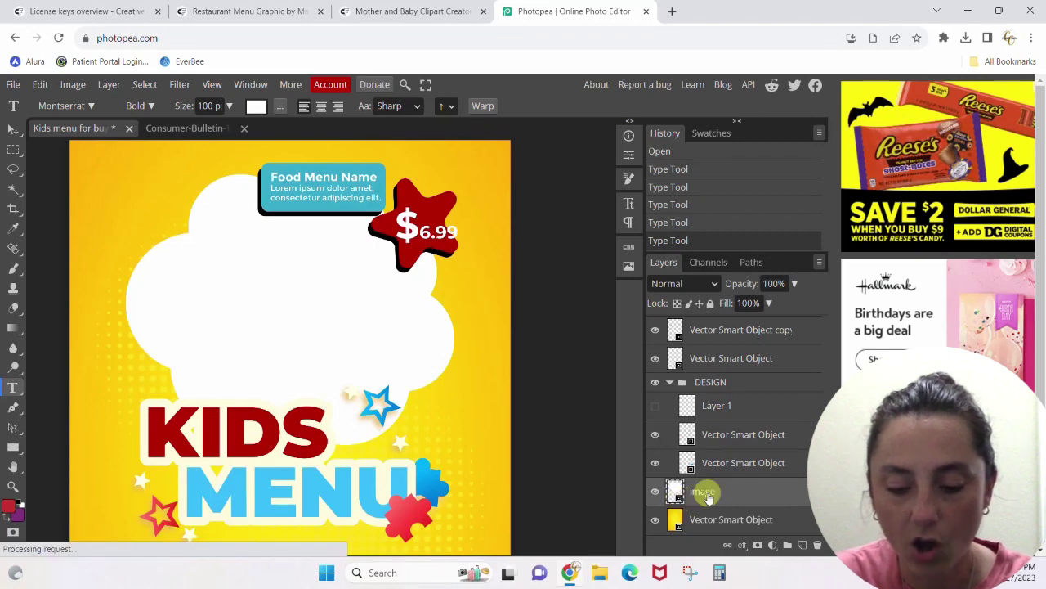
click(184, 129)
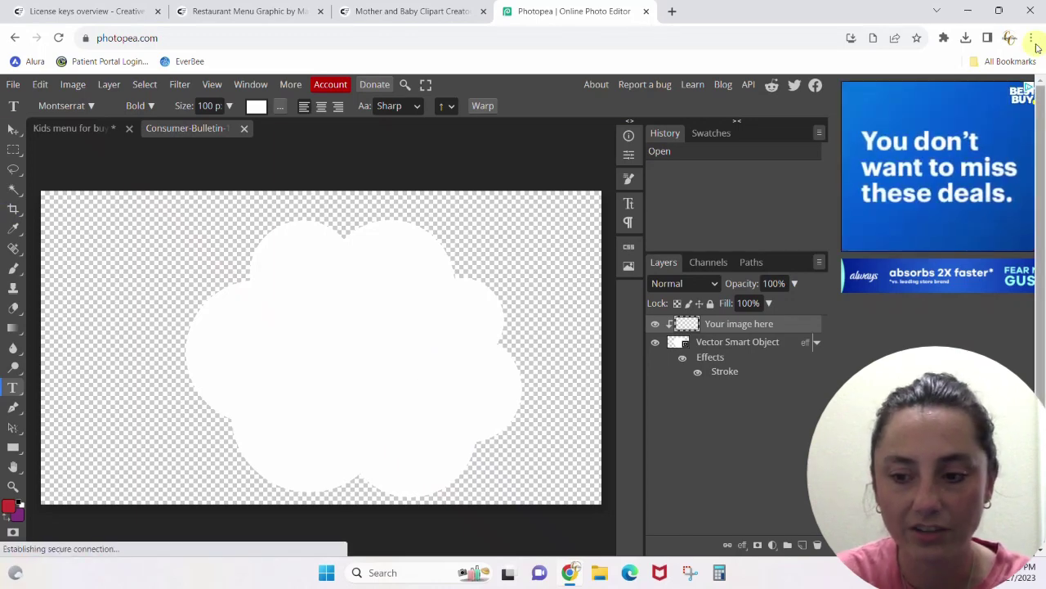
click(1000, 11)
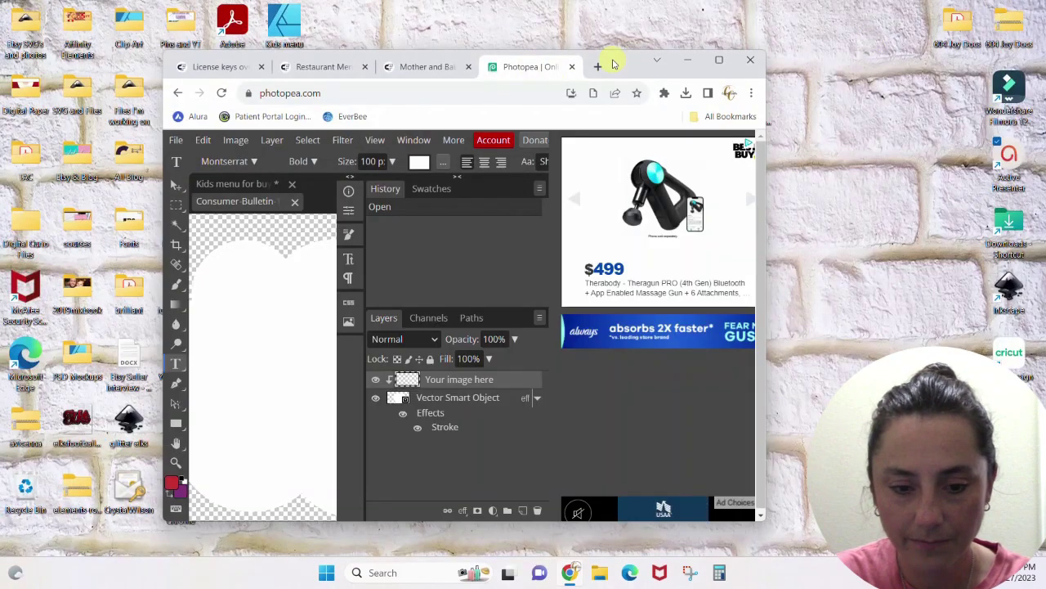
Place the burger photo above the 'Your image here' layer and shift it over the cloud shape.
drag(638, 62, 801, 58)
drag(234, 354, 438, 359)
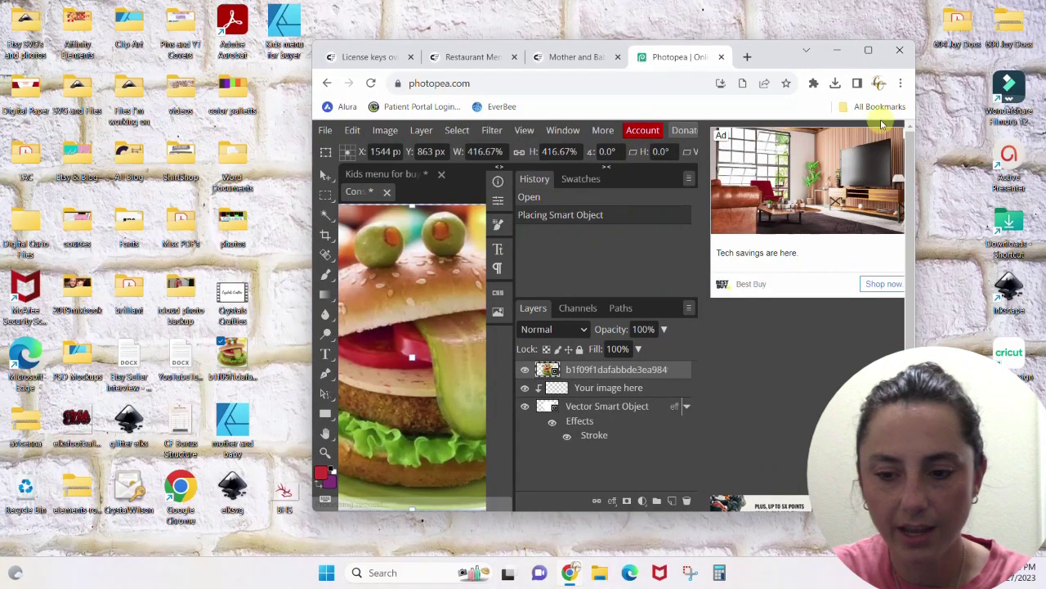
click(868, 50)
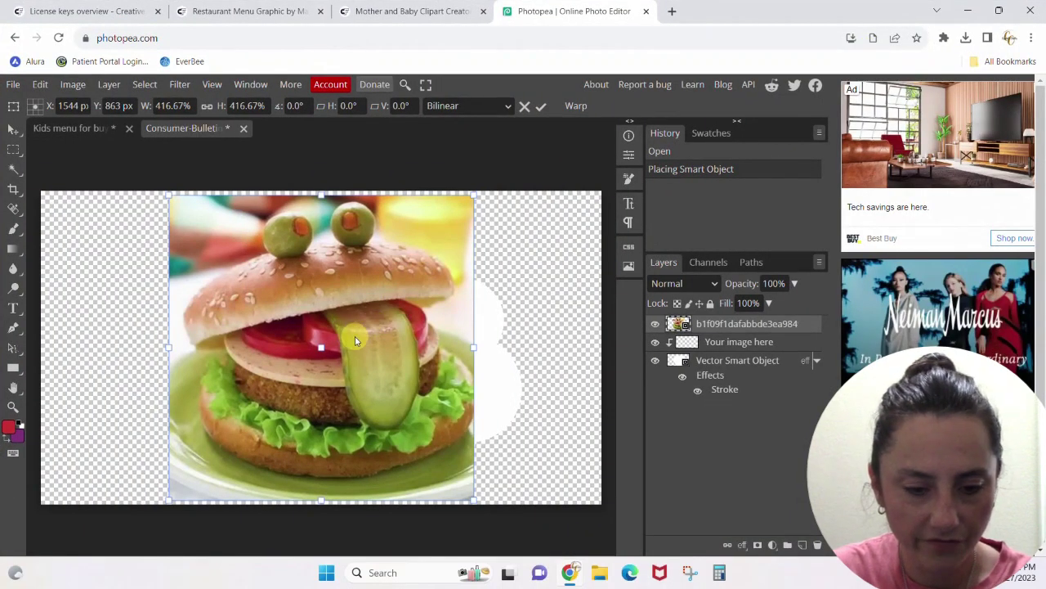
drag(373, 333, 372, 343)
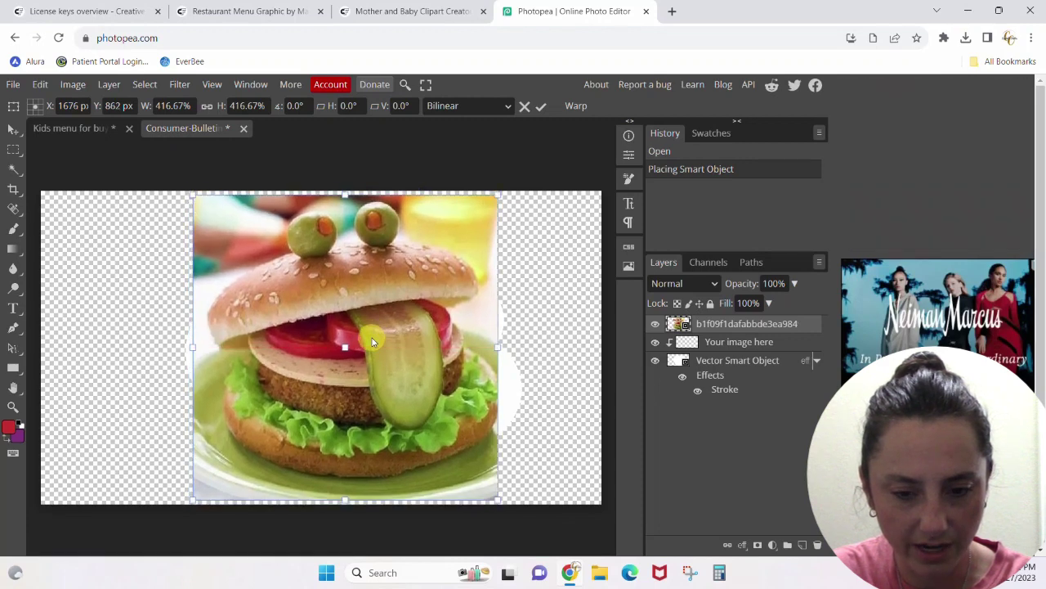
click(13, 84)
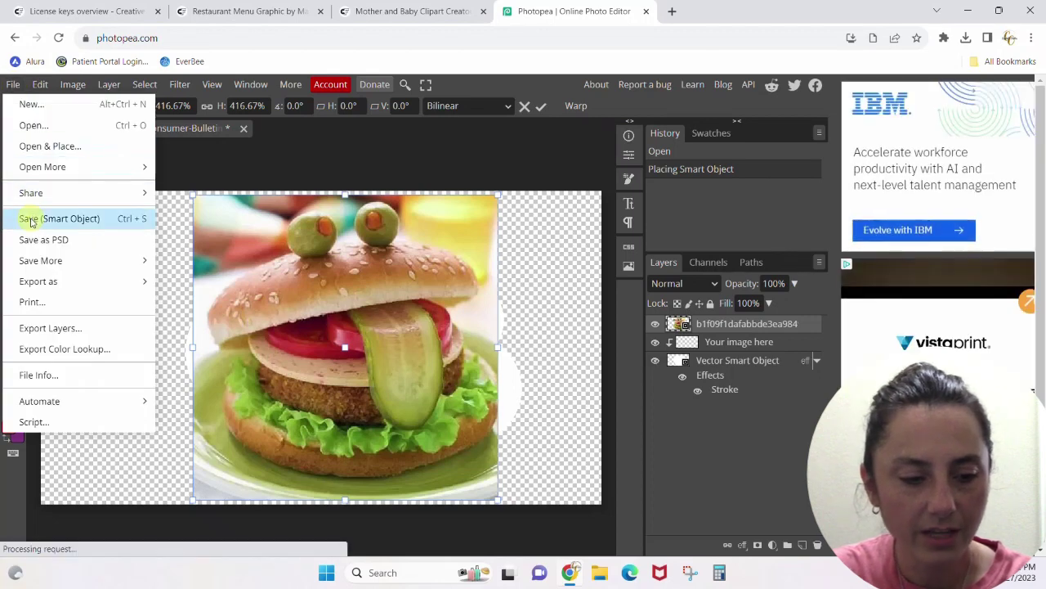
Save the placed burger into the flyer's image frame and preview it in Kids menu.
click(392, 422)
click(57, 218)
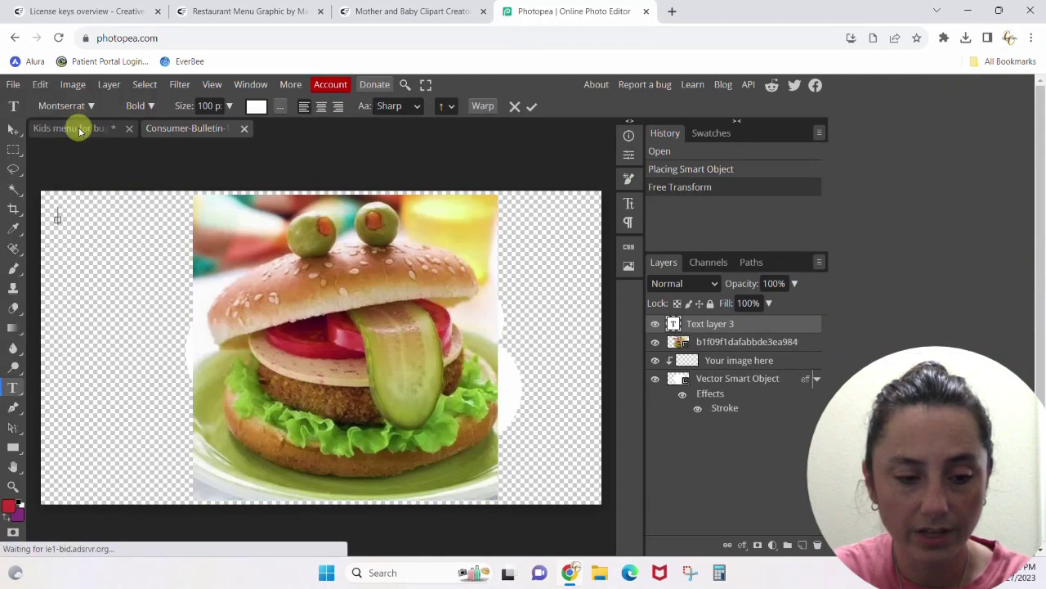
click(79, 129)
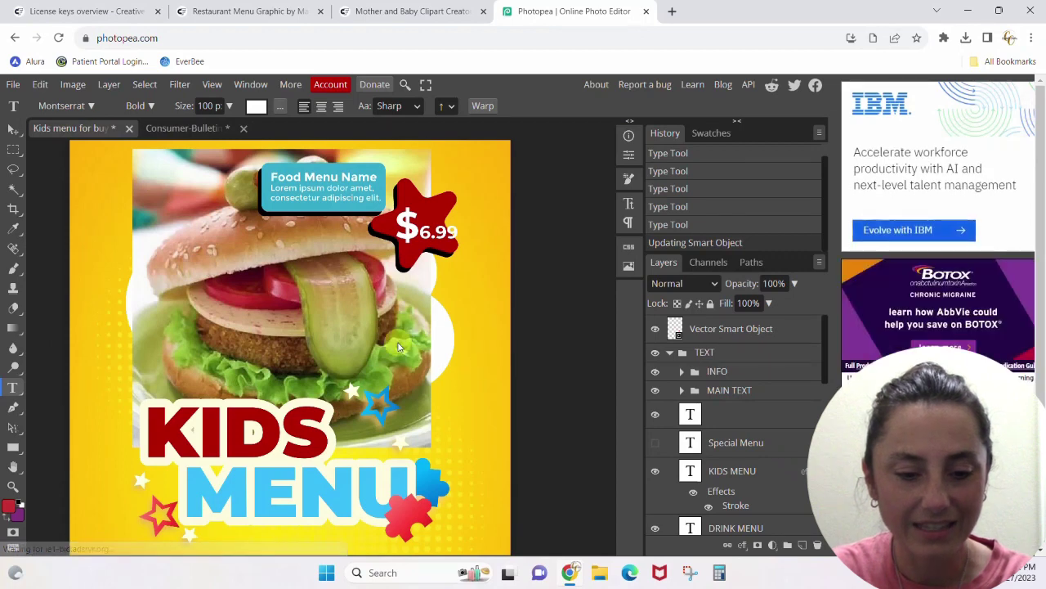
click(182, 128)
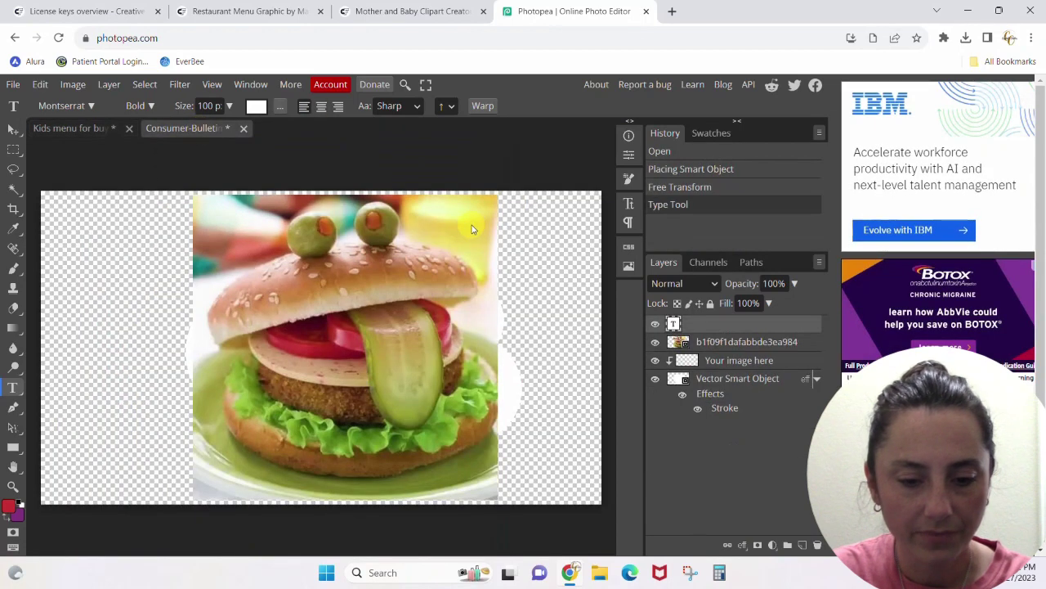
Shrink the burger from its lower-left corner, reposition it, and save the smart object.
click(474, 214)
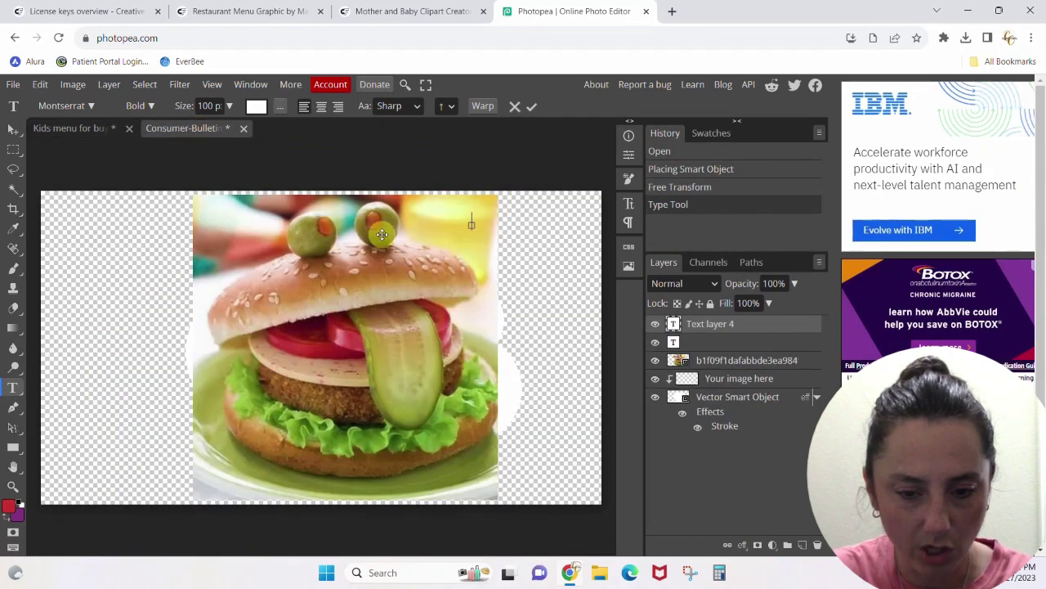
key(Escape)
key(v)
drag(193, 498, 245, 448)
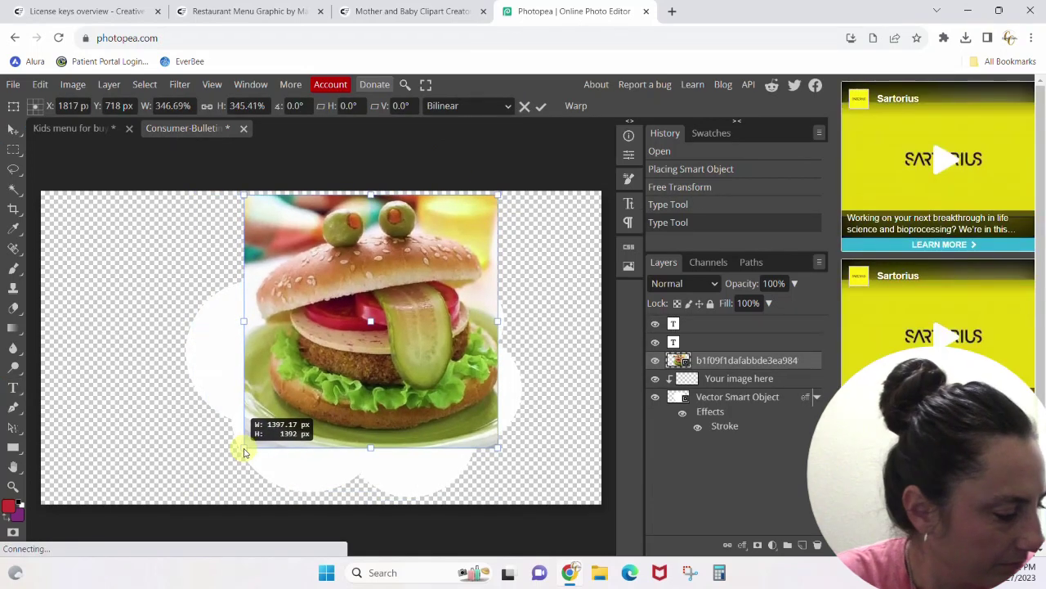
mouse_move(409, 342)
mouse_down()
mouse_move(402, 350)
mouse_move(398, 333)
mouse_up()
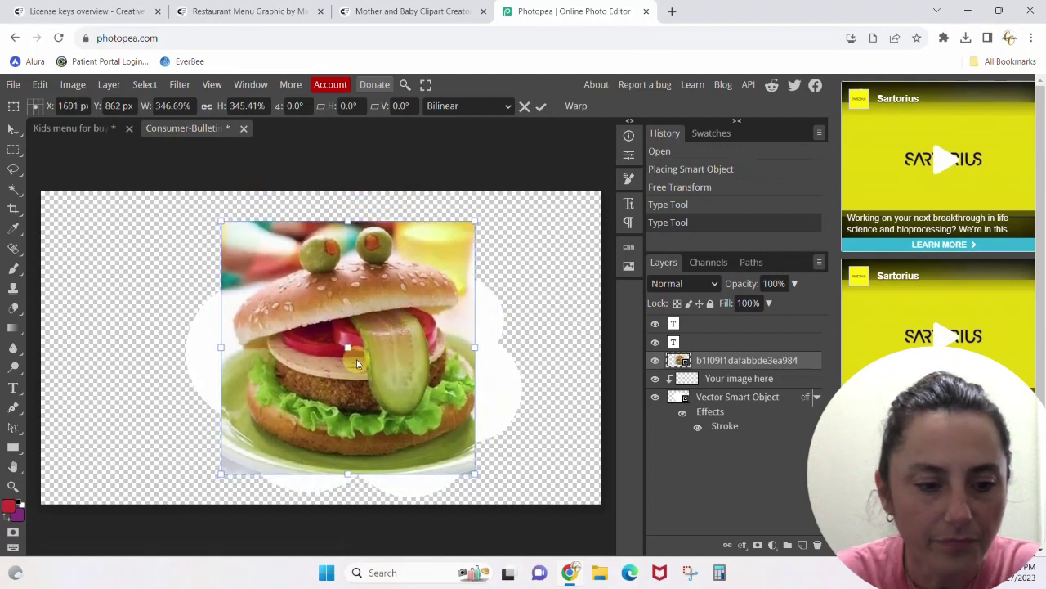
click(13, 85)
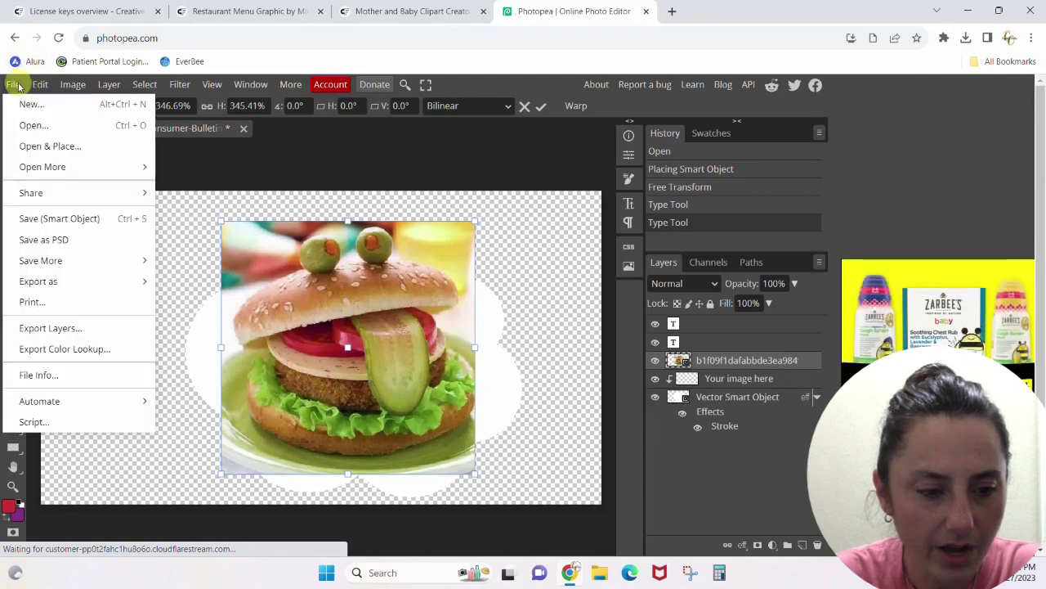
click(25, 220)
click(43, 128)
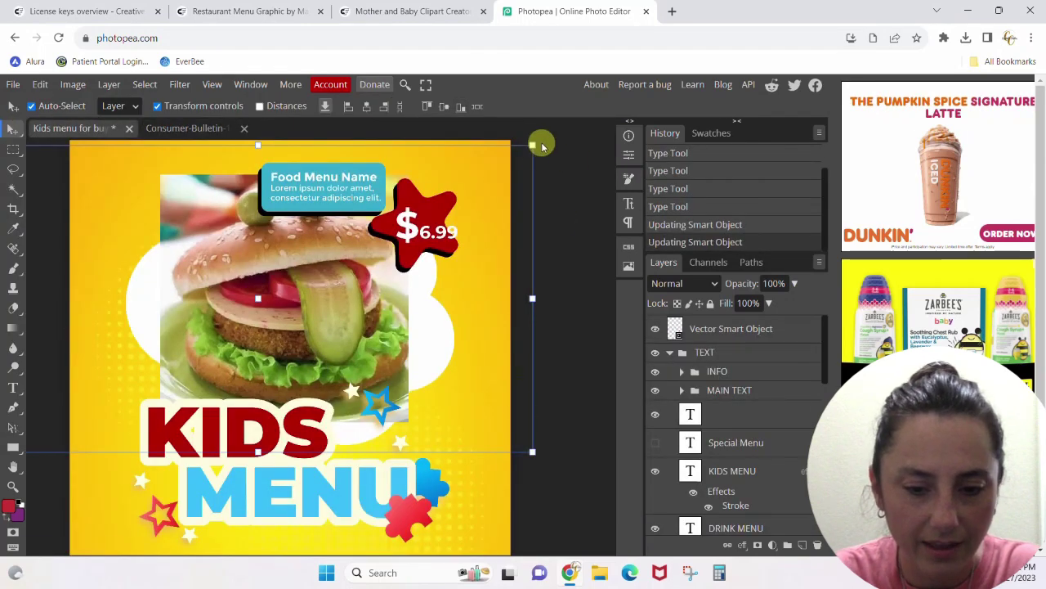
Shrink the burger photo in the flyer and move it up and right within the frame.
drag(500, 166, 420, 231)
drag(228, 343, 340, 298)
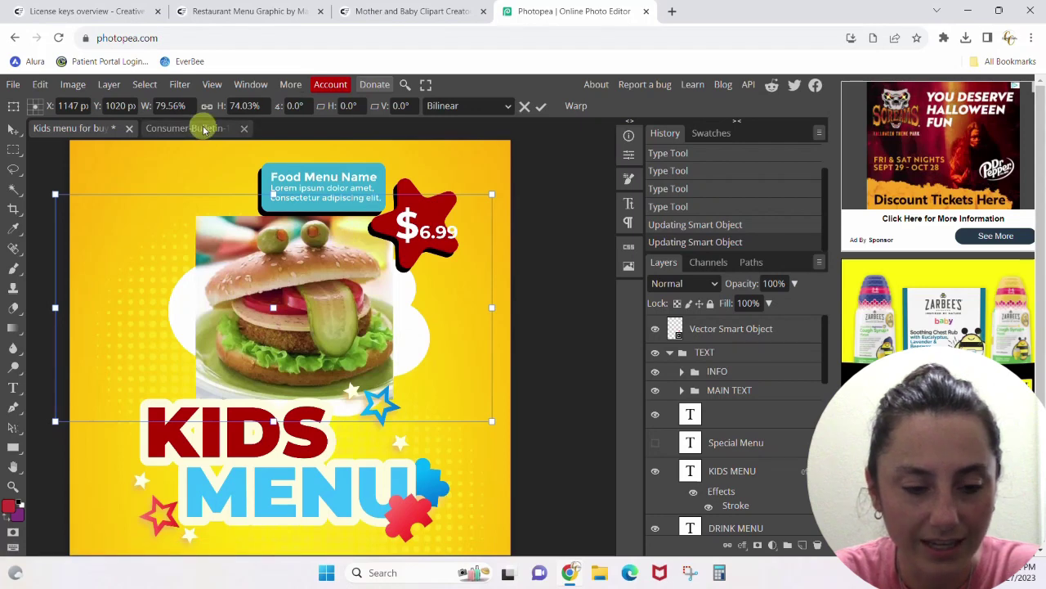
key(Return)
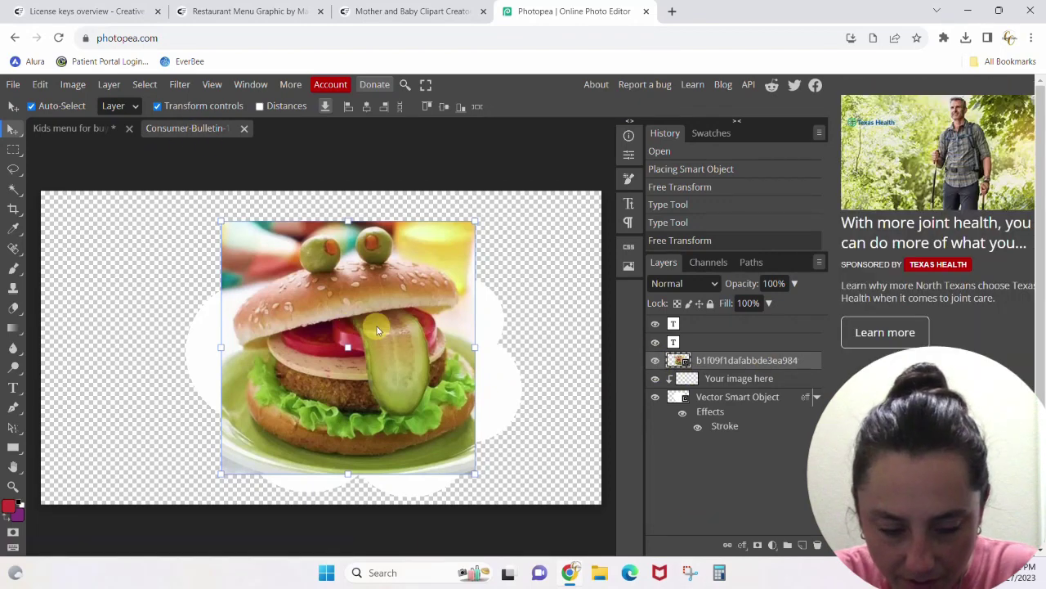
Delete the white cloud shape behind the burger, centre the photo, and save it into the flyer.
drag(378, 327, 215, 366)
click(493, 362)
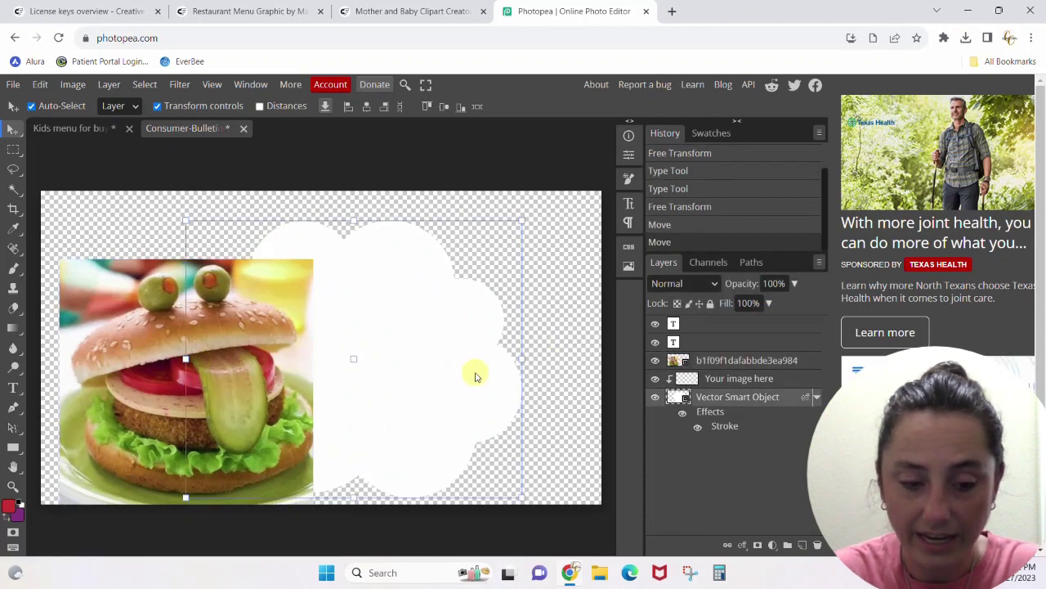
key(Delete)
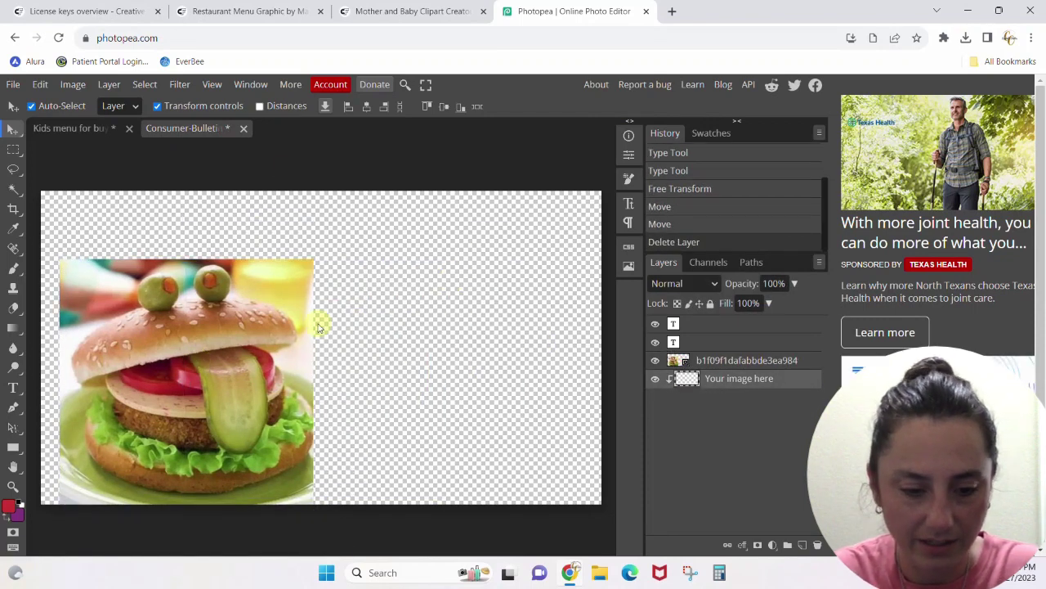
drag(238, 367, 378, 328)
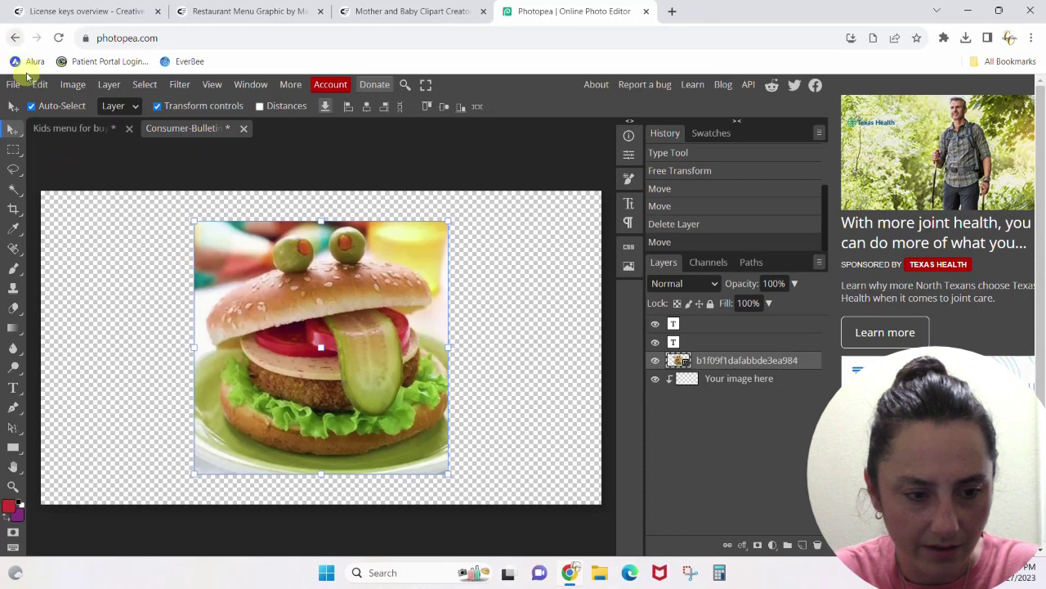
click(15, 84)
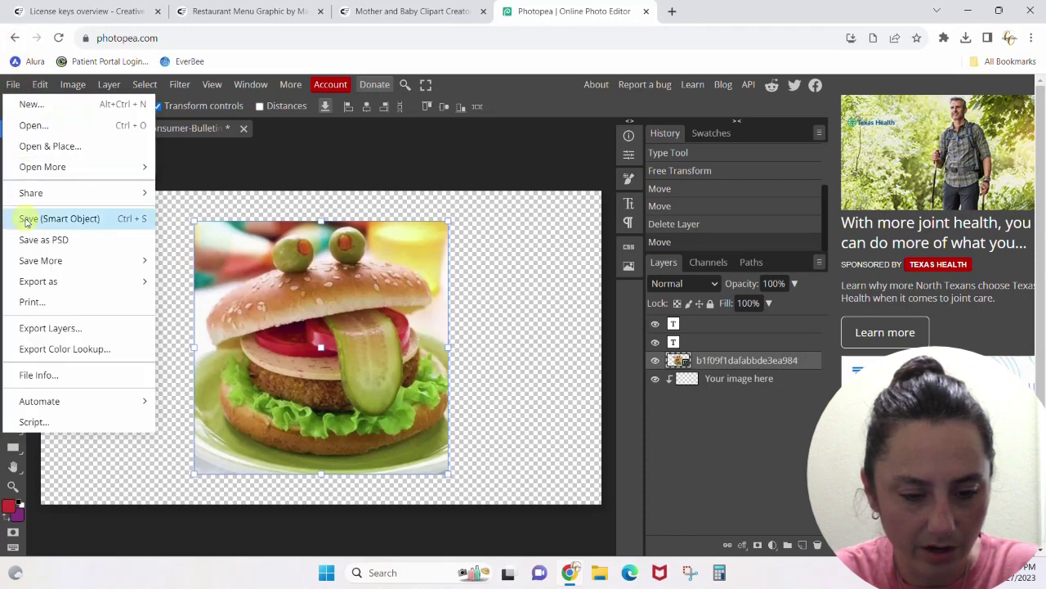
key(ctrl+s)
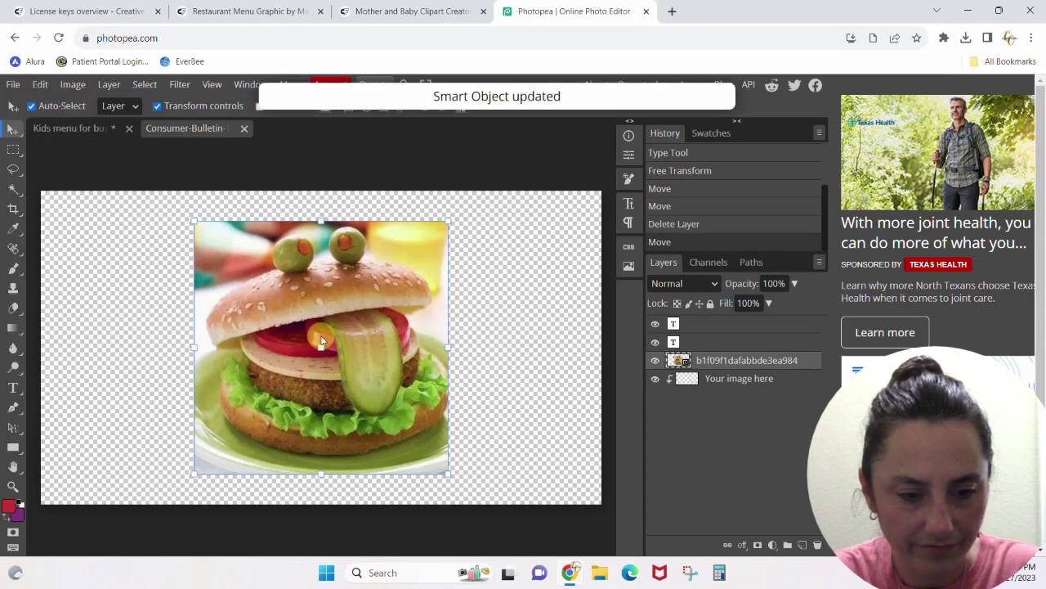
click(45, 128)
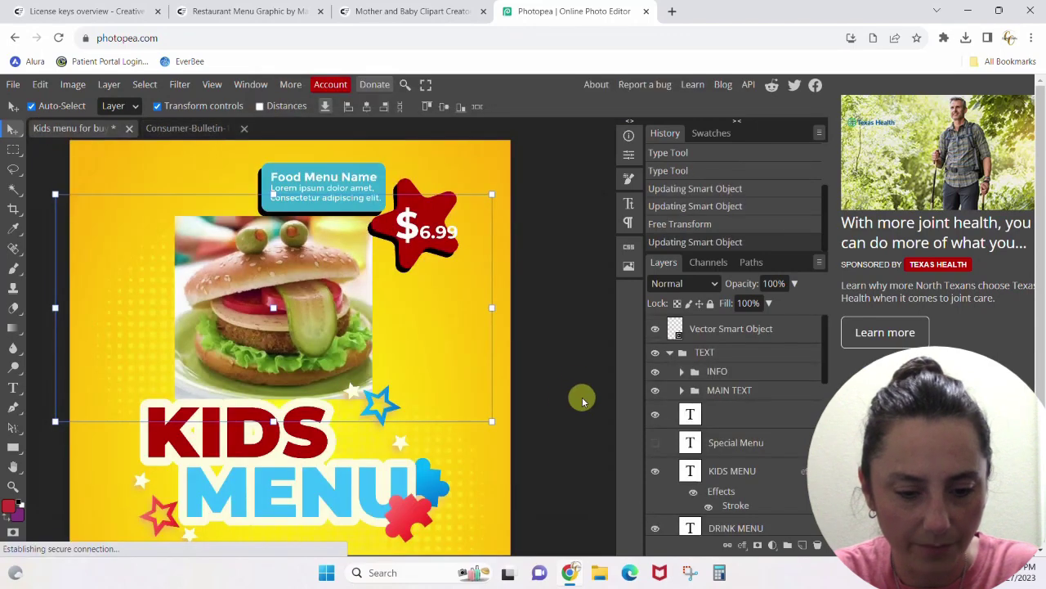
click(561, 395)
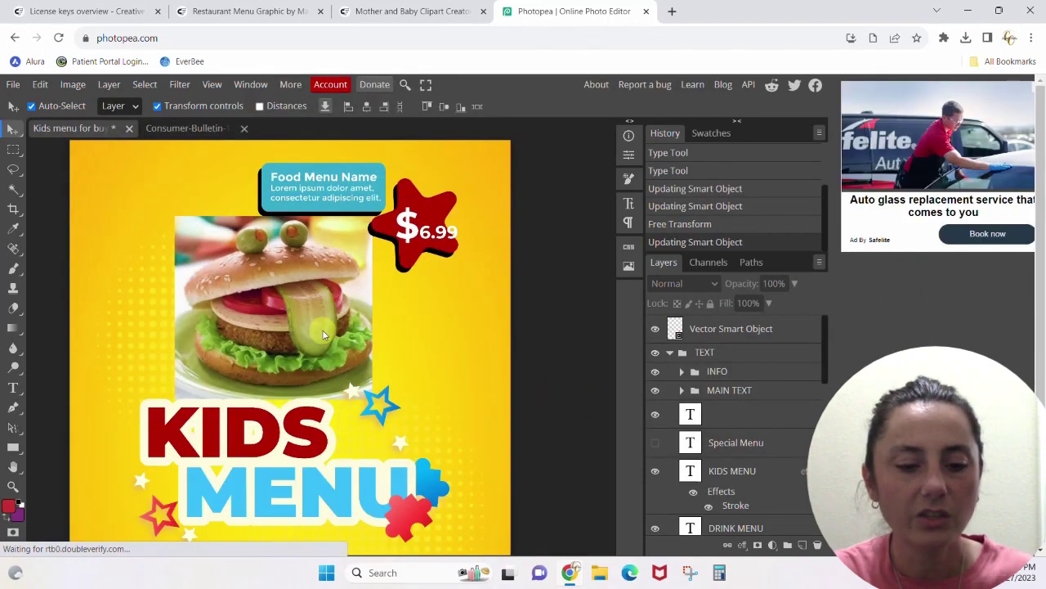
click(701, 204)
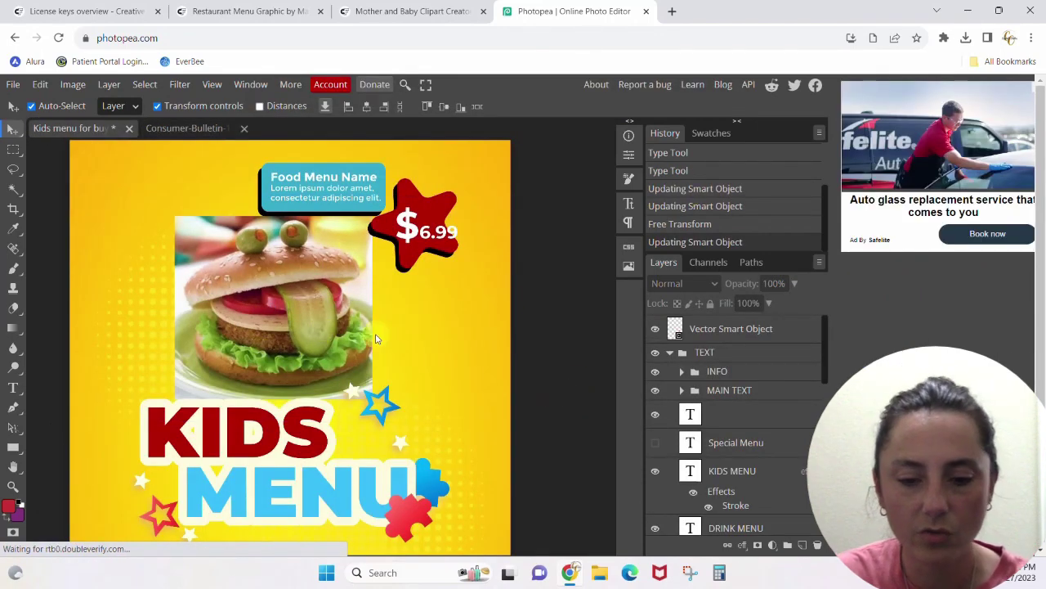
scroll(436, 330, down, 5)
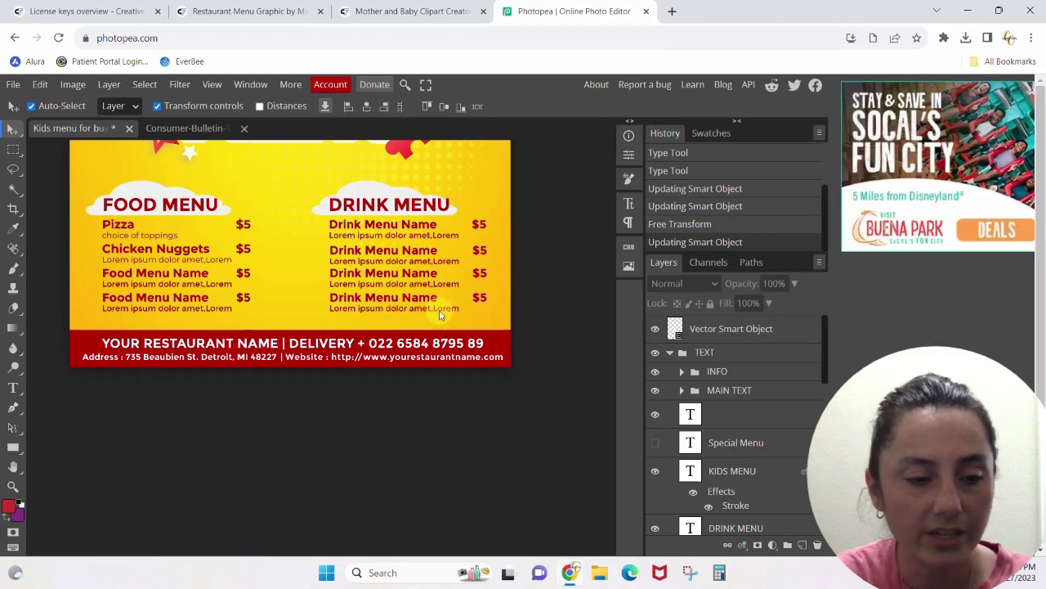
Export the Kids menu flyer as a 2480 × 3508 px PNG at 100% quality.
click(14, 86)
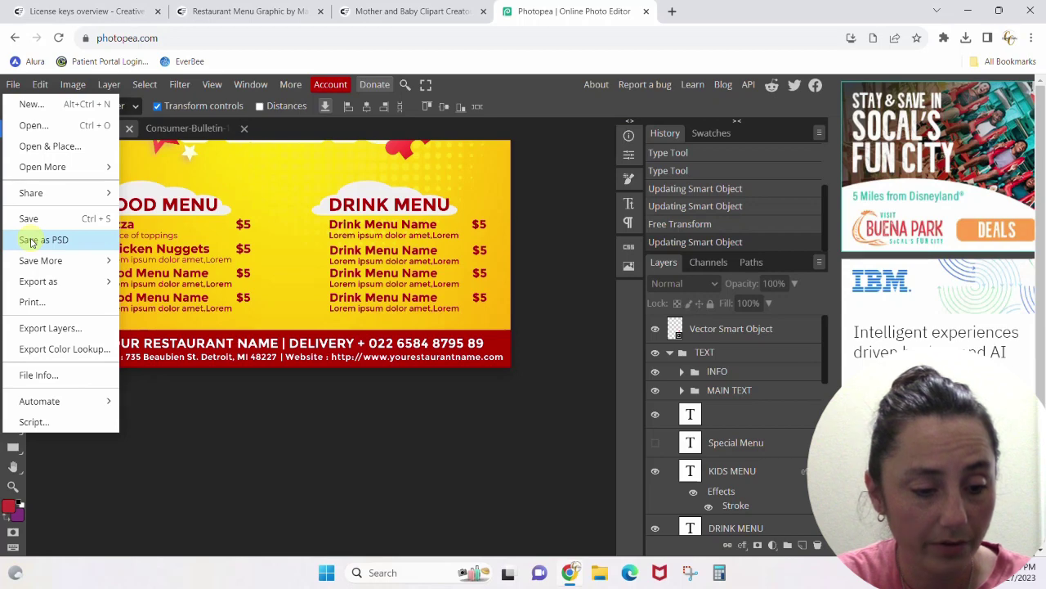
mouse_move(47, 286)
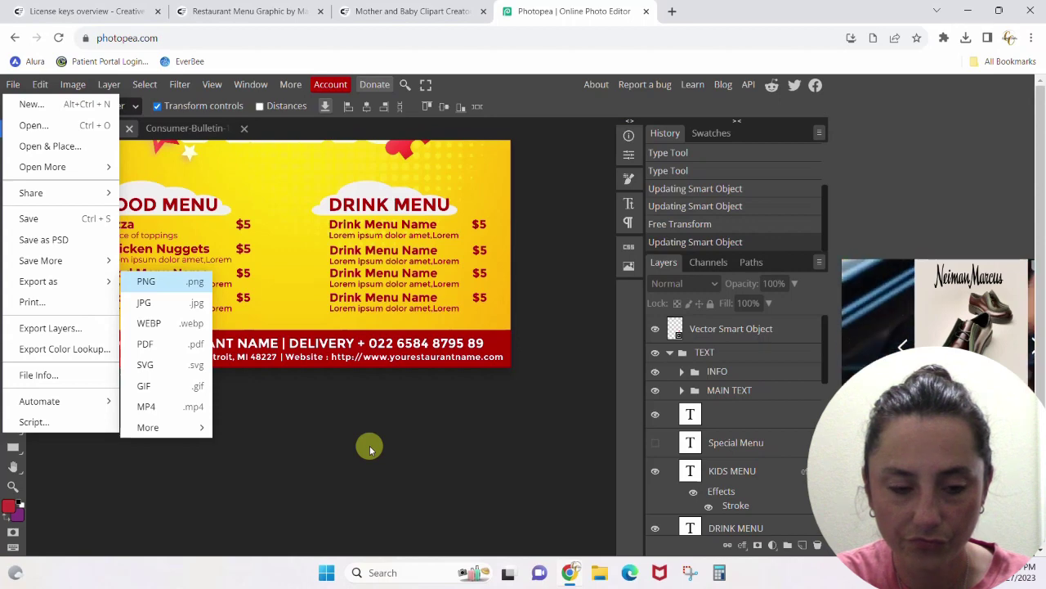
click(144, 282)
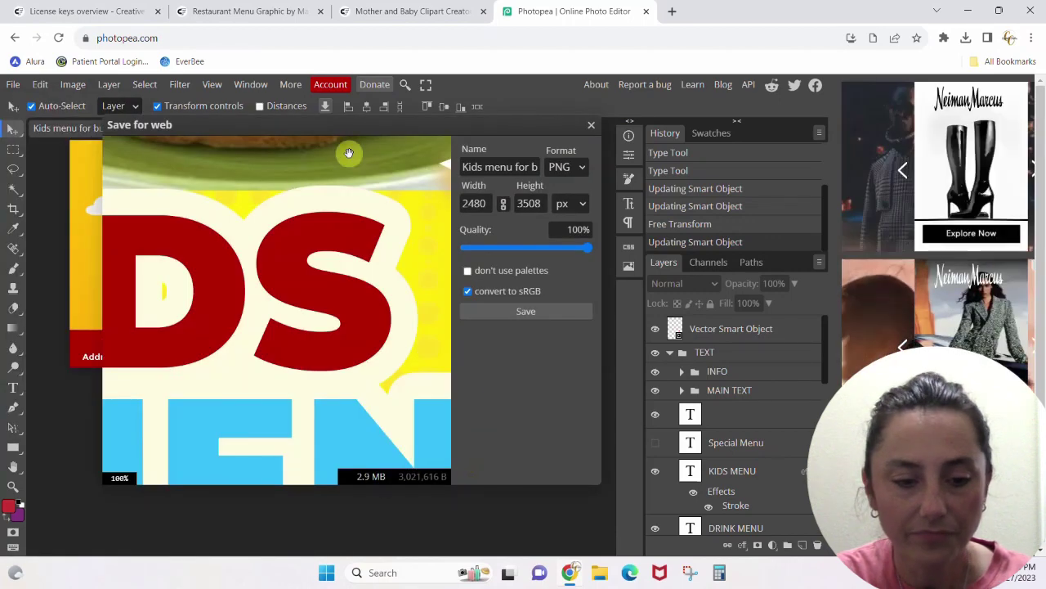
click(484, 166)
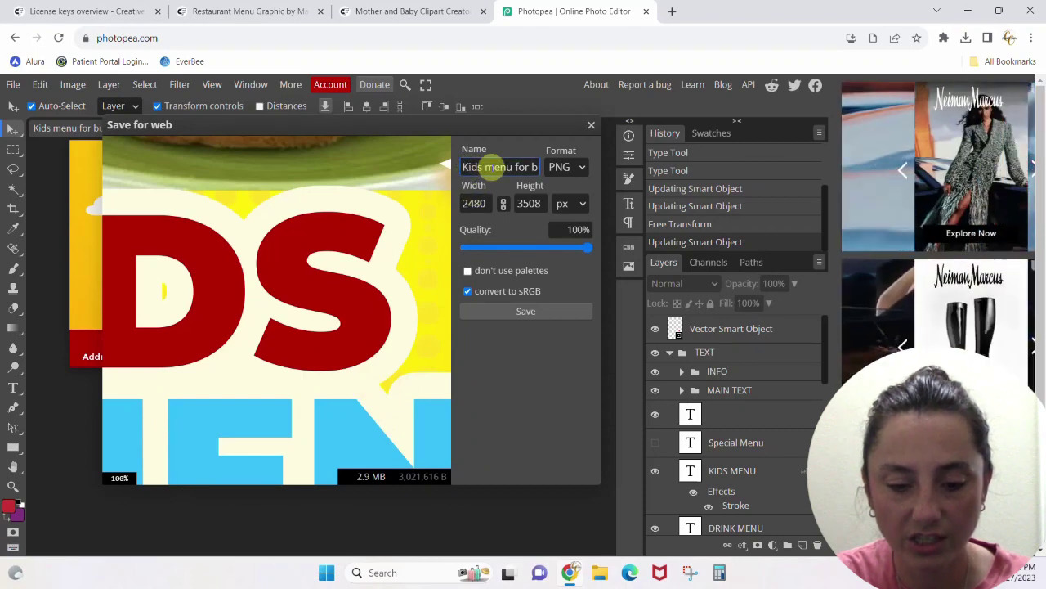
click(510, 313)
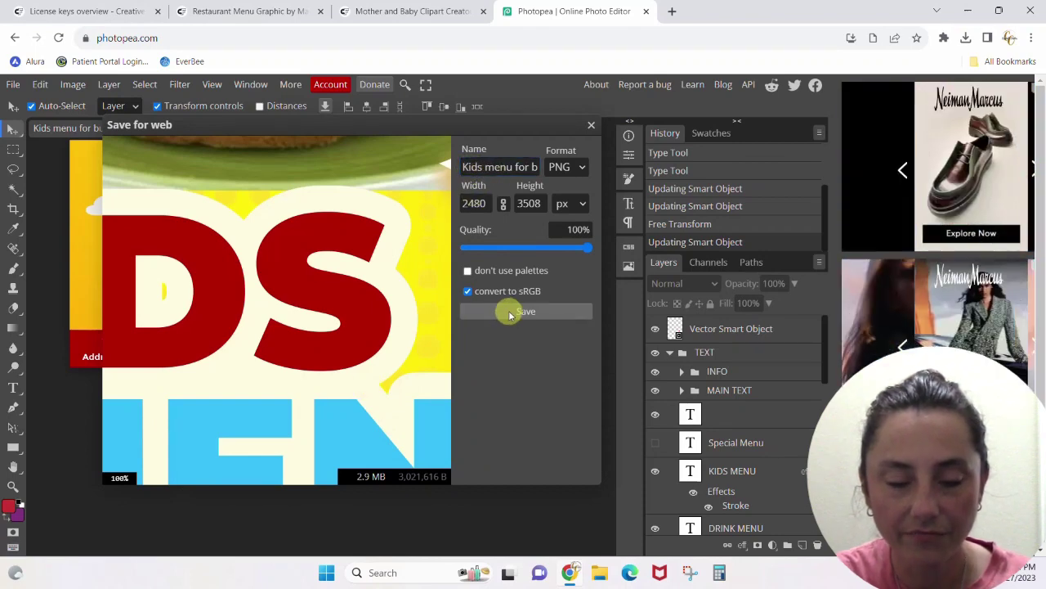